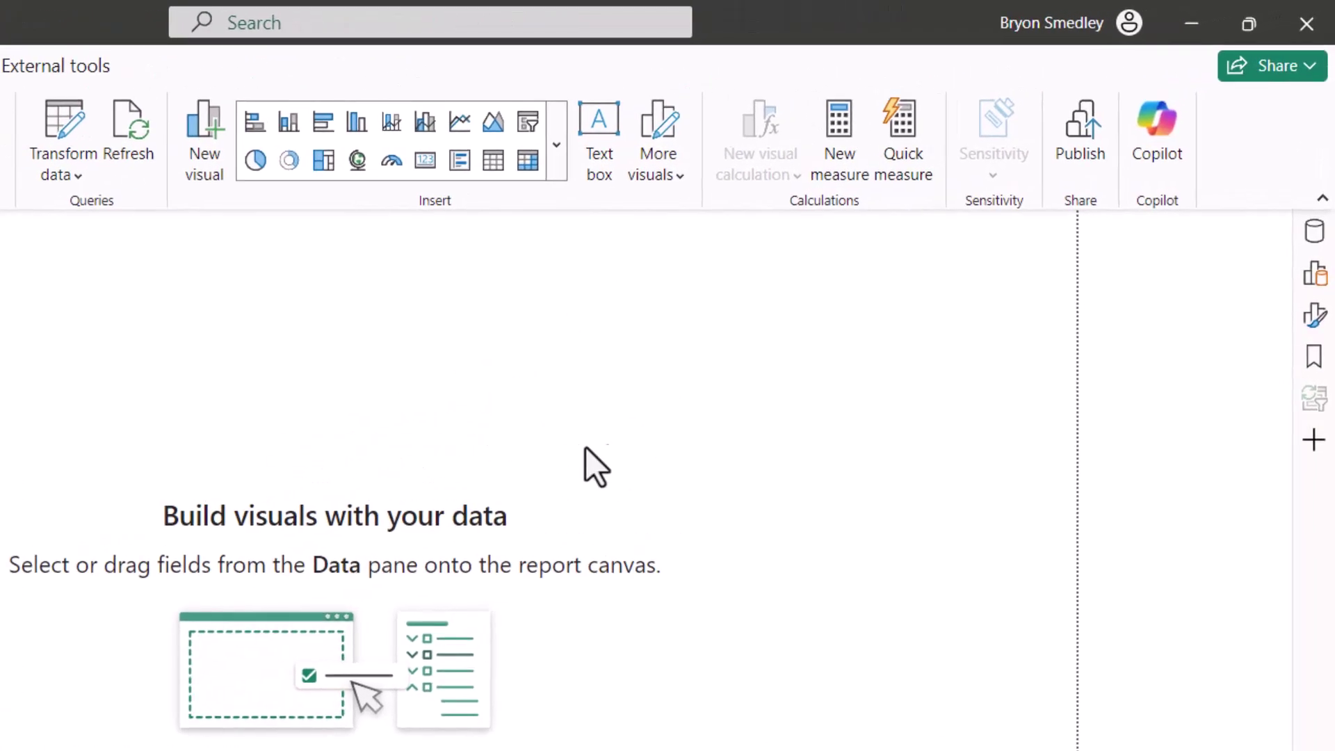
Step: Close the Build pane and add a Q&A visual from the AI visuals in the gallery
left_click(1314, 274)
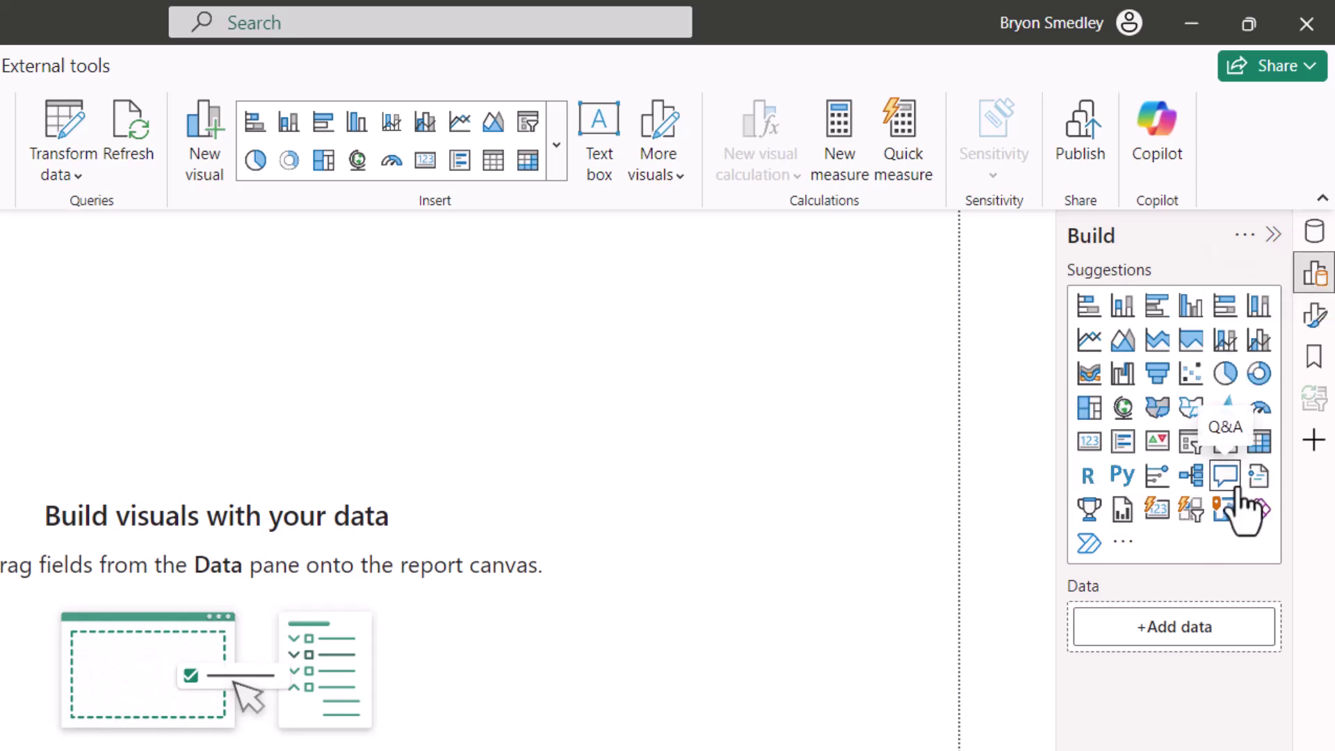
left_click(1314, 274)
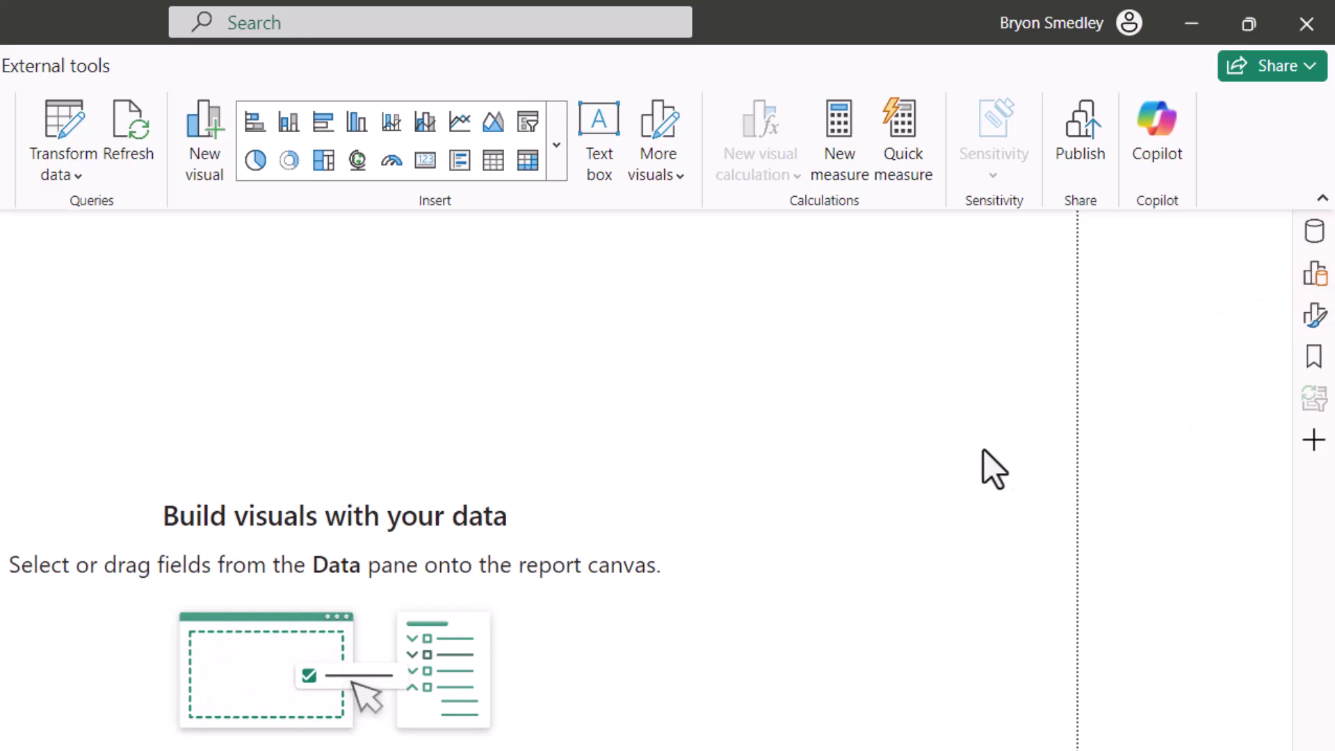
left_click(563, 136)
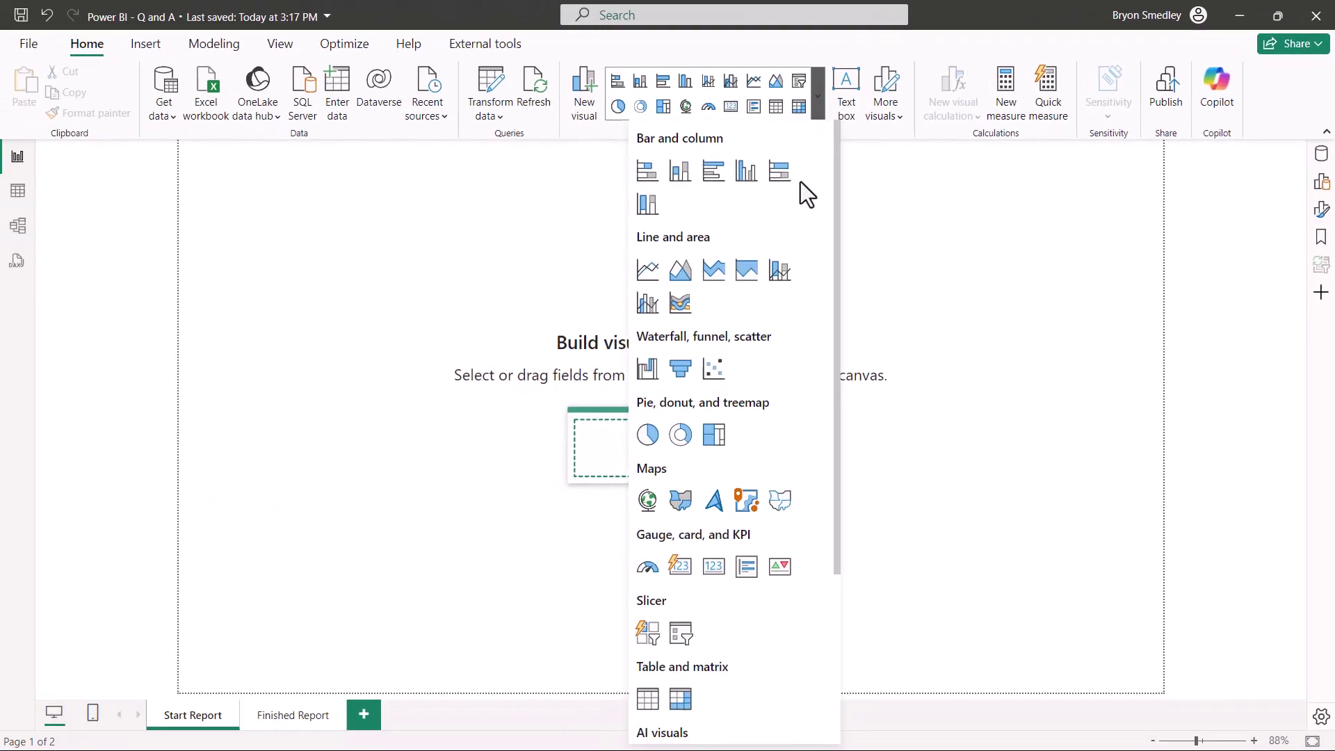
scroll(528, 326, "down", 3)
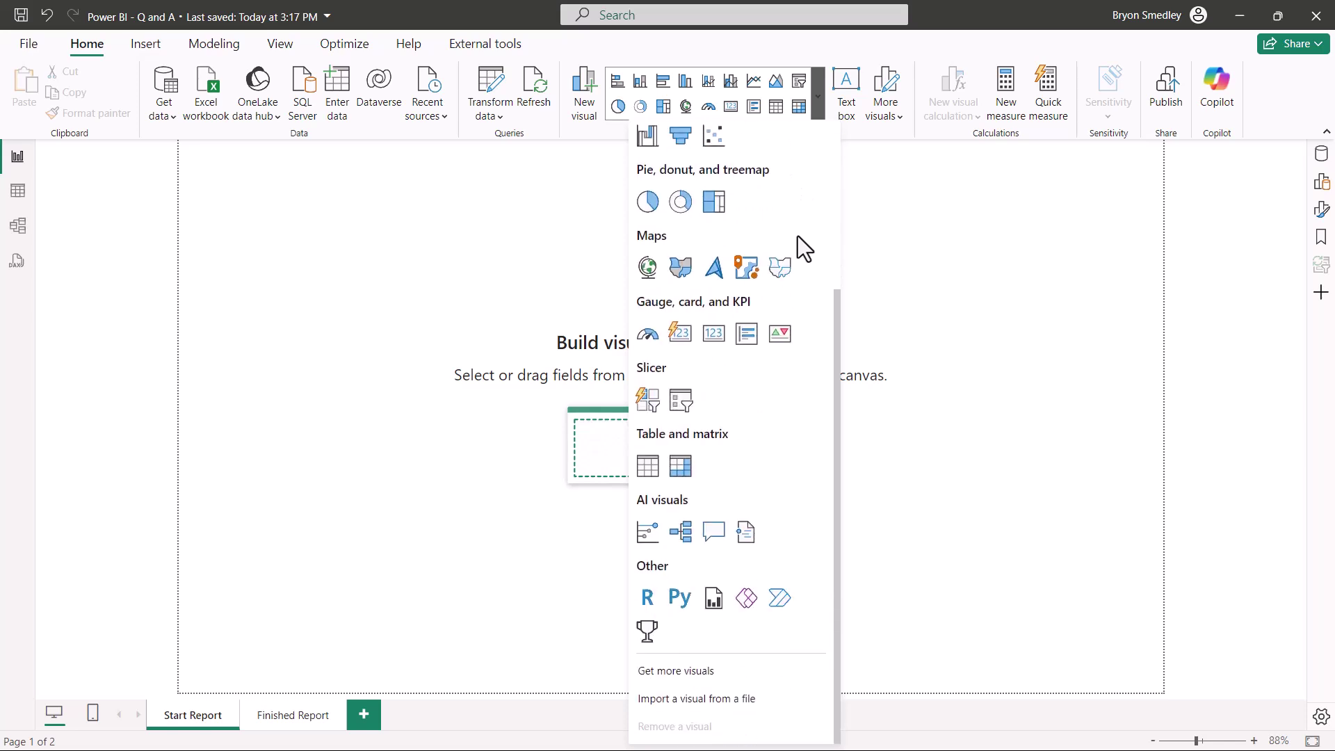
left_click(714, 533)
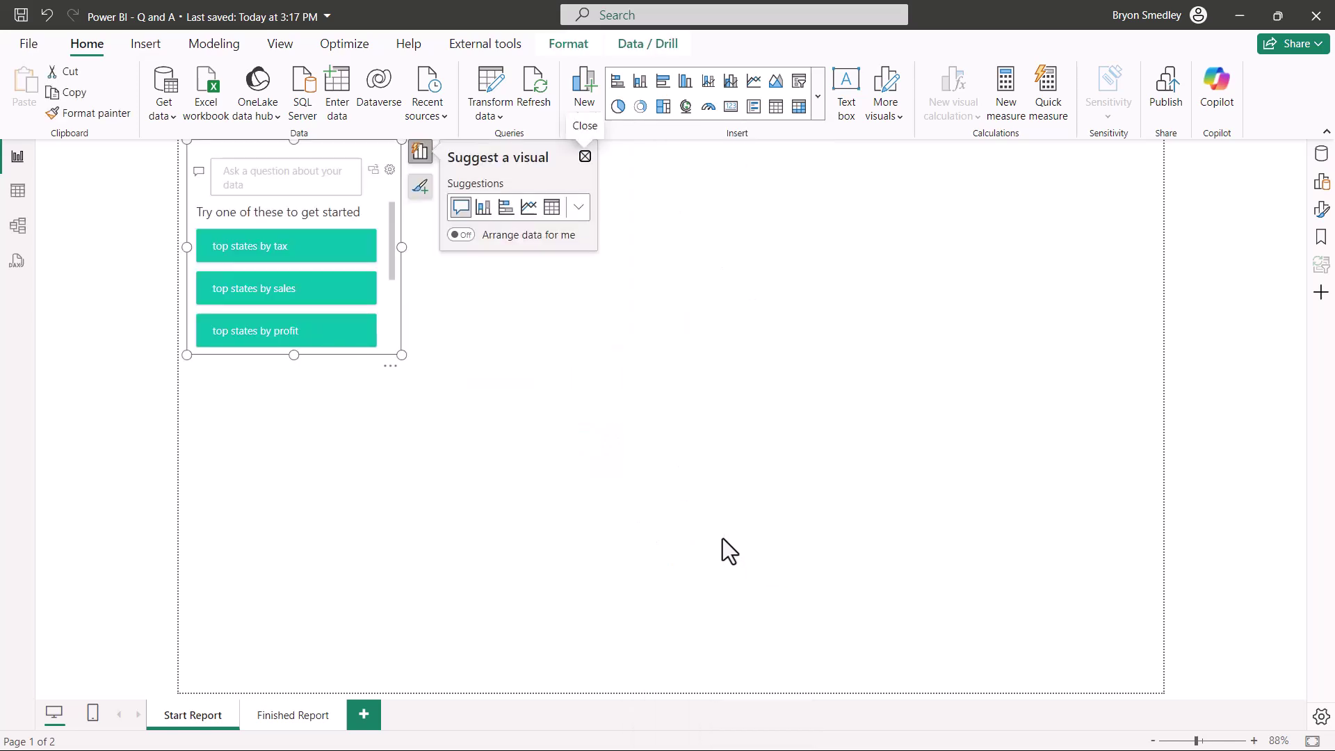
Step: Stretch the Q&A visual across the whole report canvas
left_click_drag(401, 354, 1162, 690)
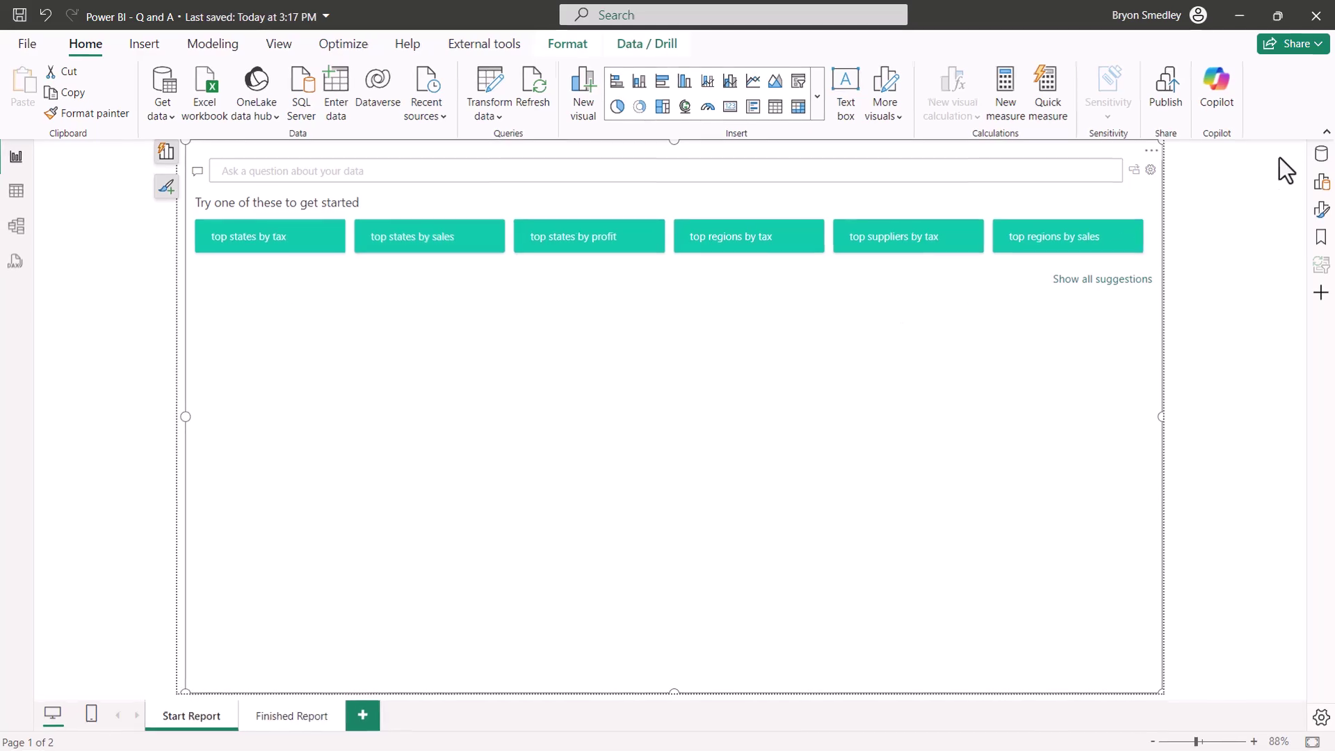
Step: Open the Data pane to show the _Measures and SalesData tables
left_click(1321, 154)
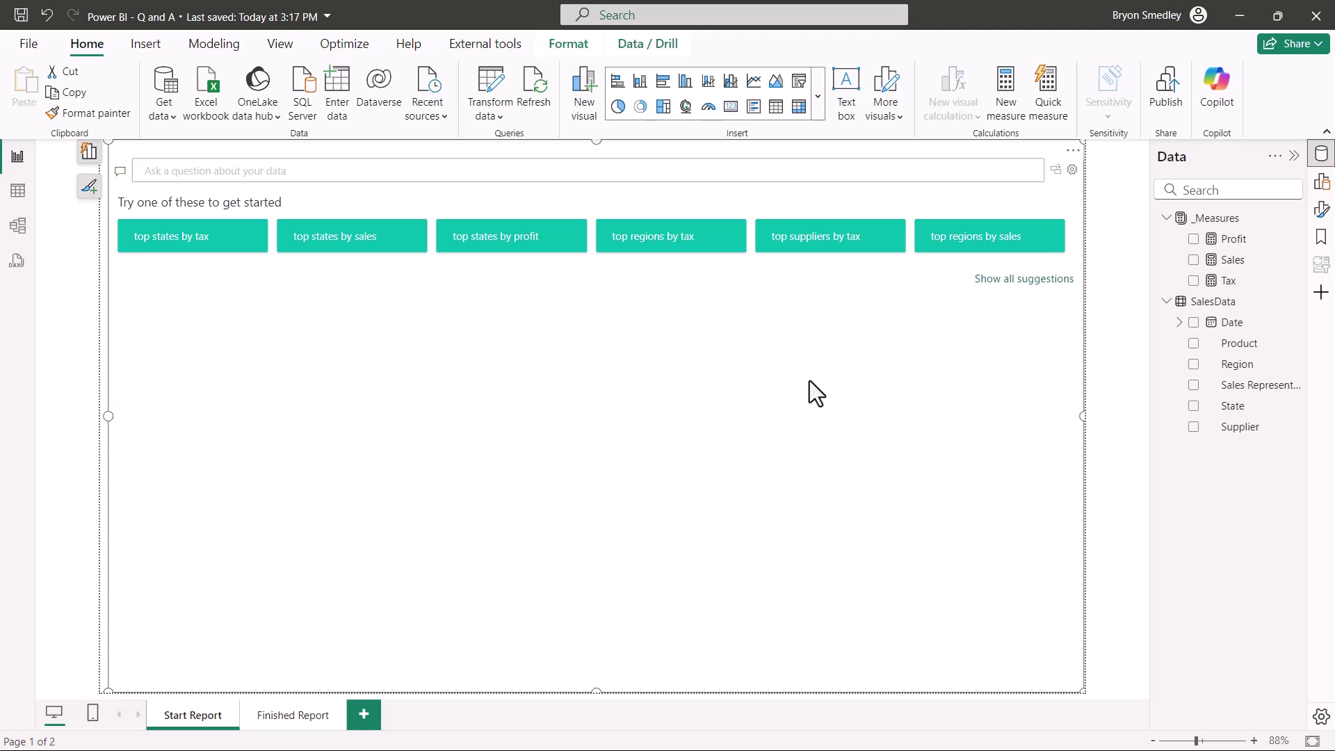
left_click(668, 236)
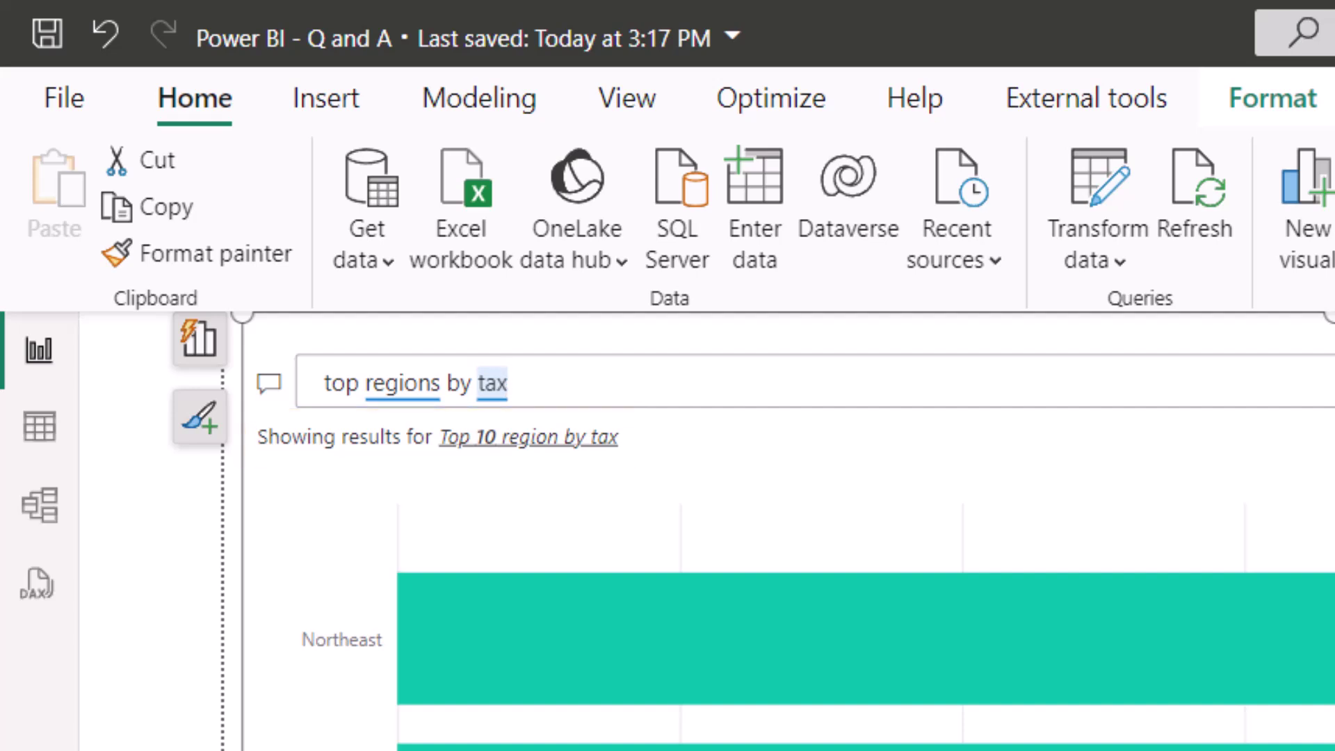
left_click(269, 382)
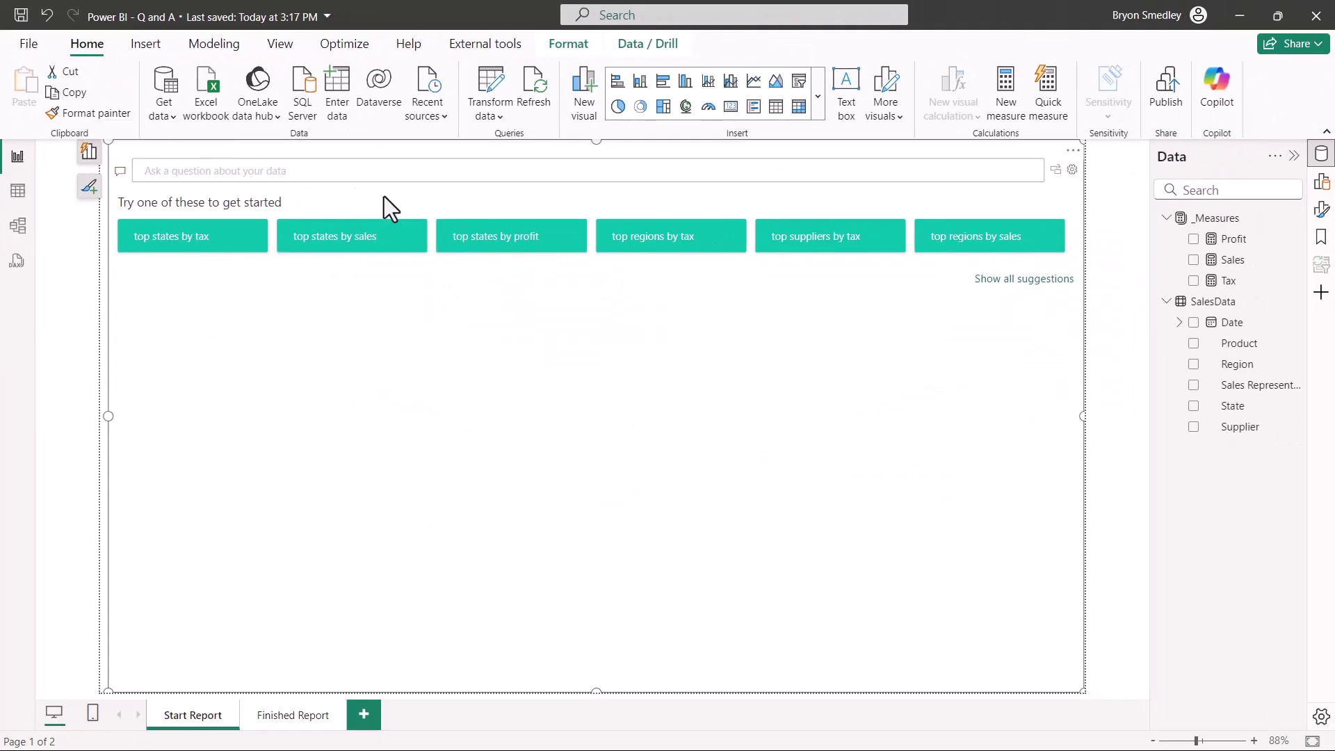
left_click(501, 236)
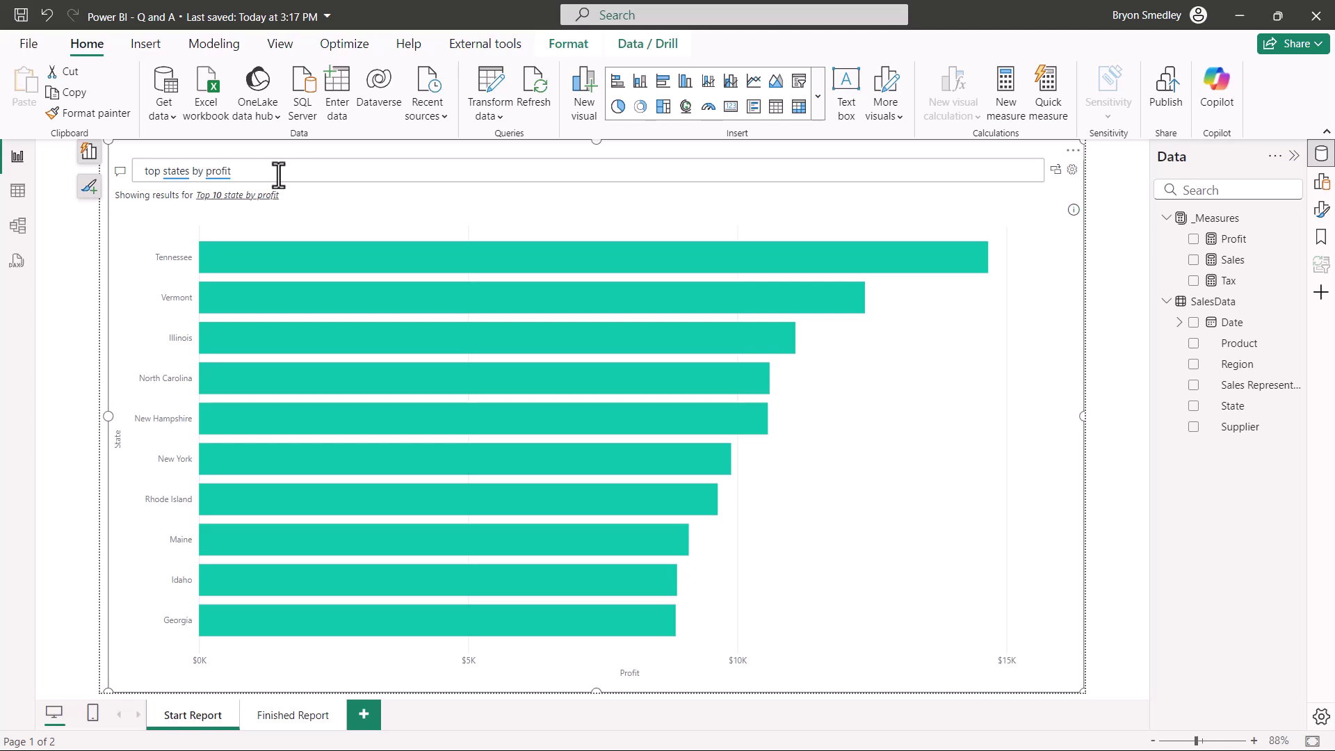
left_click(241, 197)
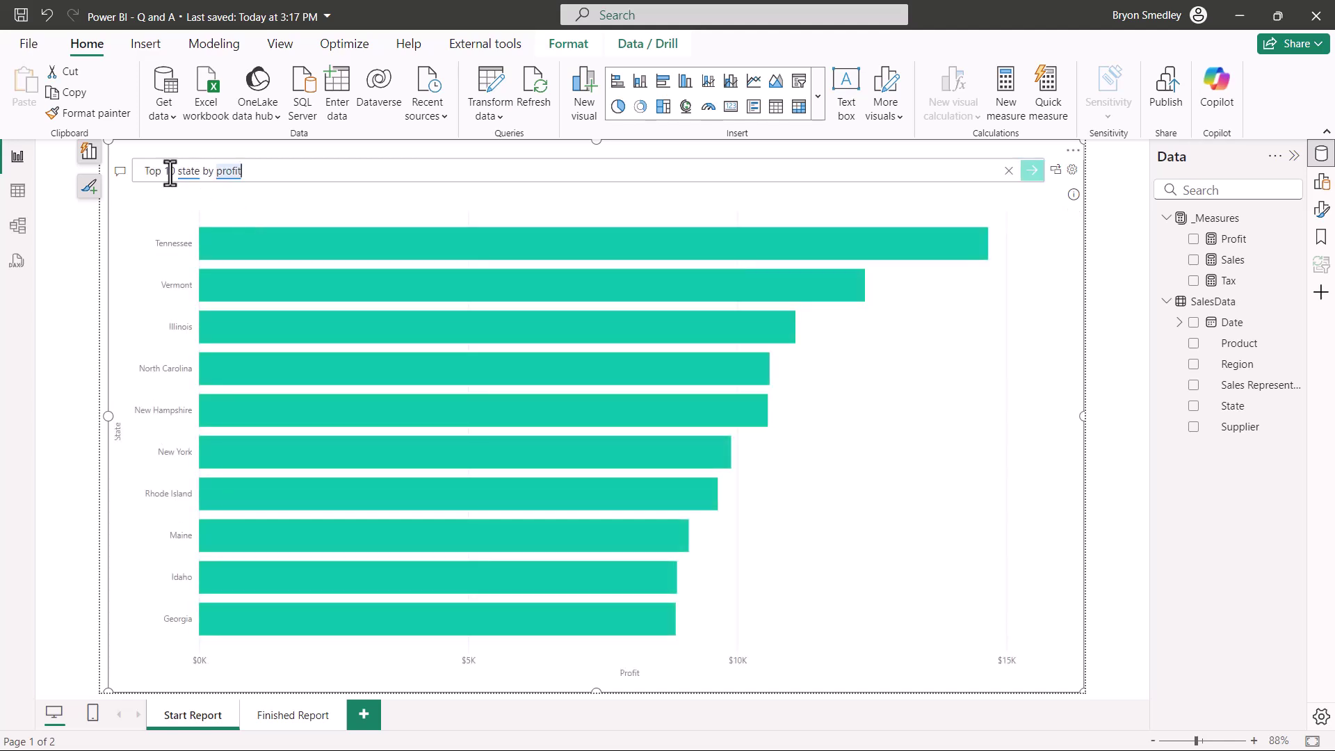
left_click_drag(175, 171, 118, 185)
key("BackSpace")
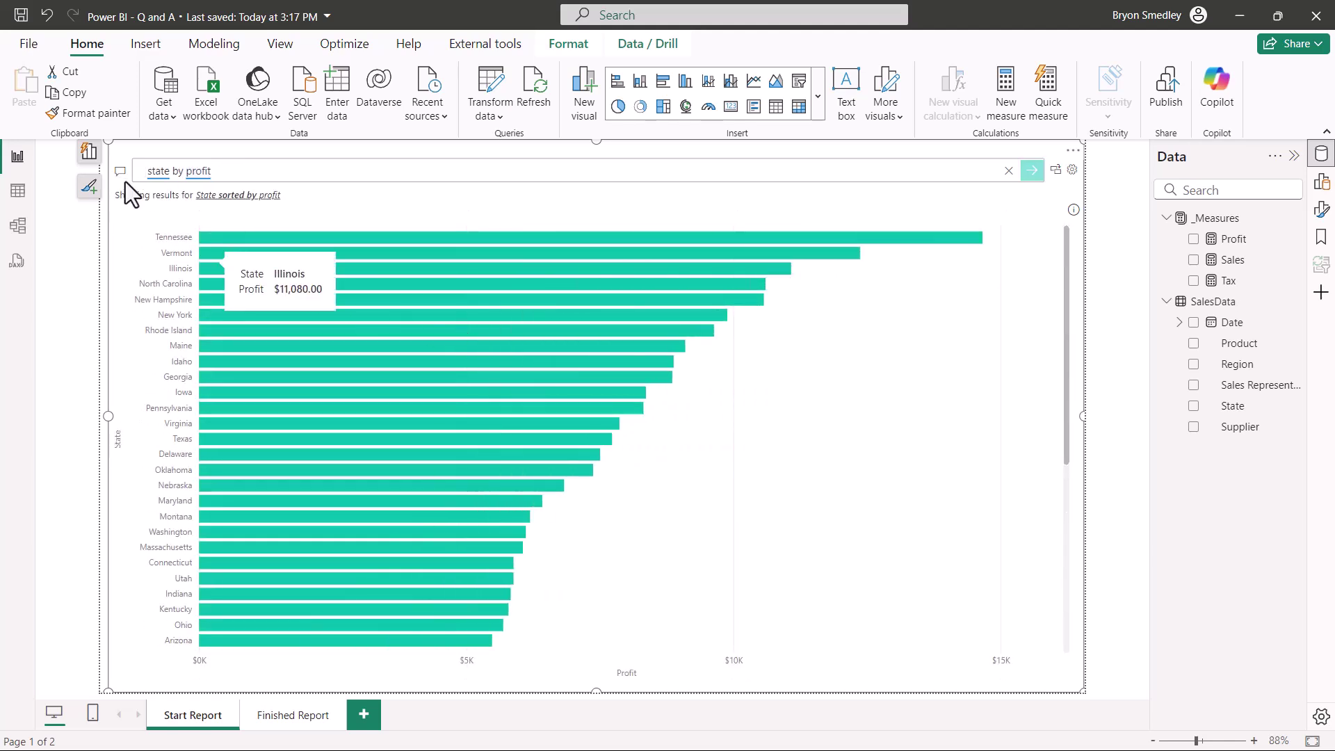
left_click(133, 173)
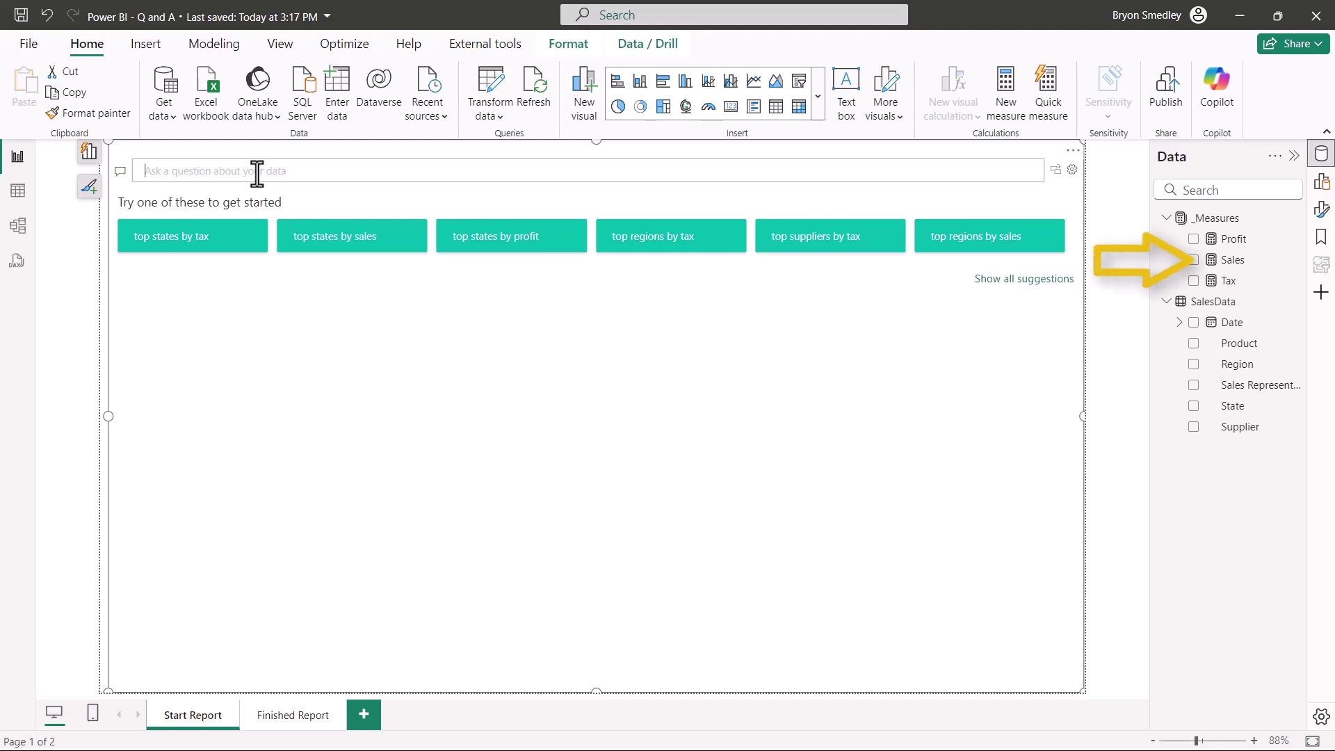
Step: Ask the Q&A visual 'sales', then refine the question to 'sales by state'
type("sales")
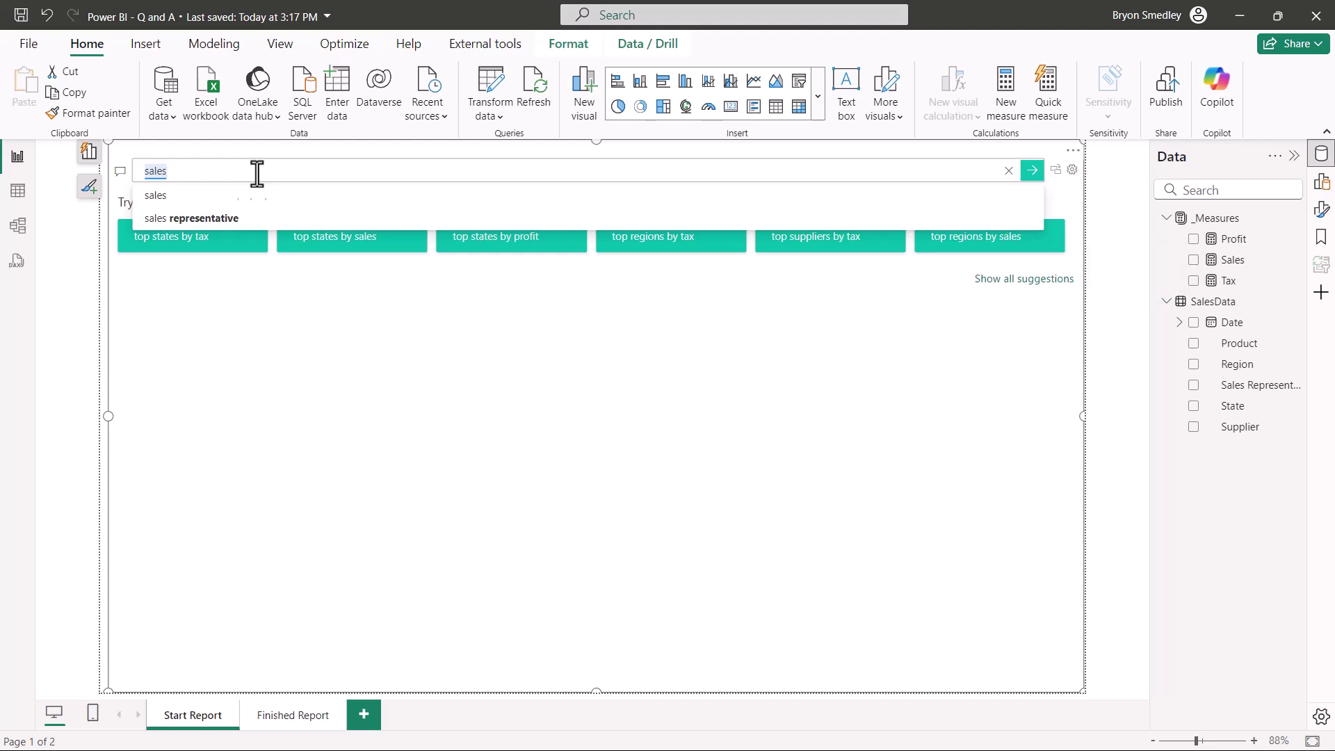
key("Return")
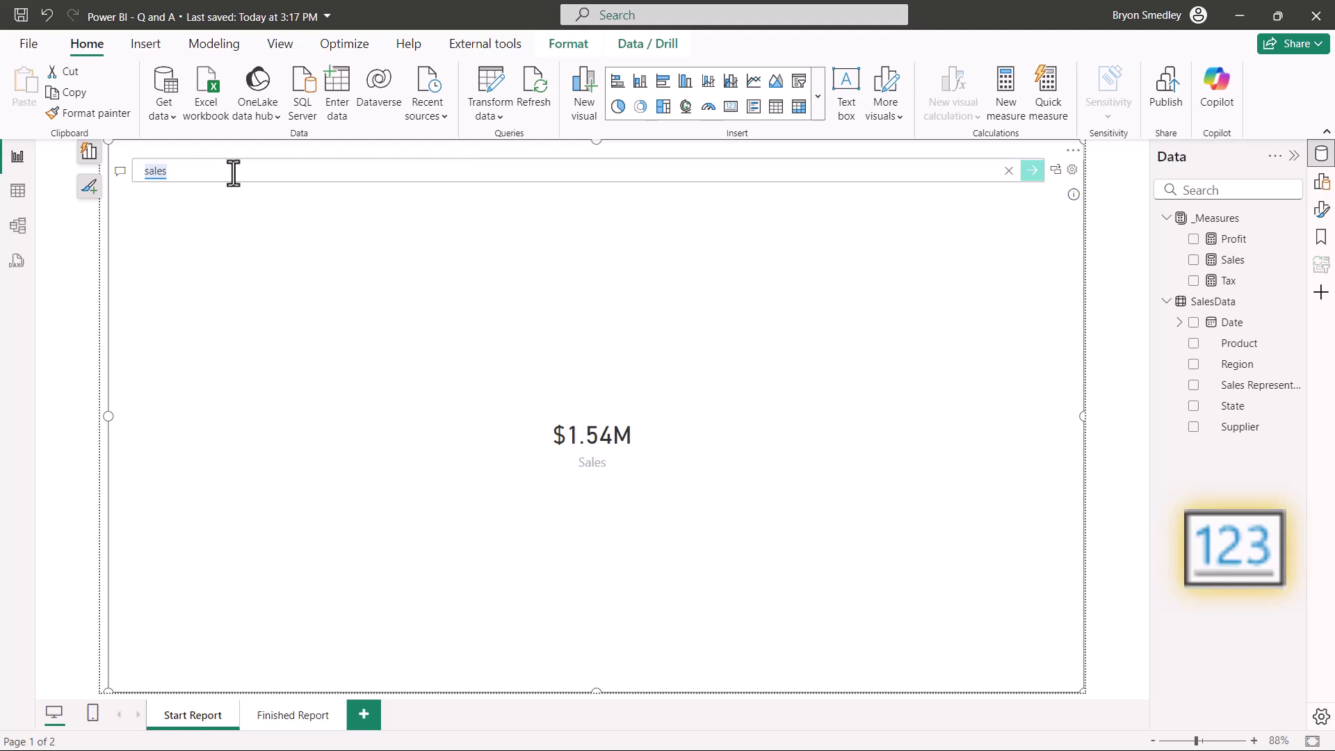
type("by state")
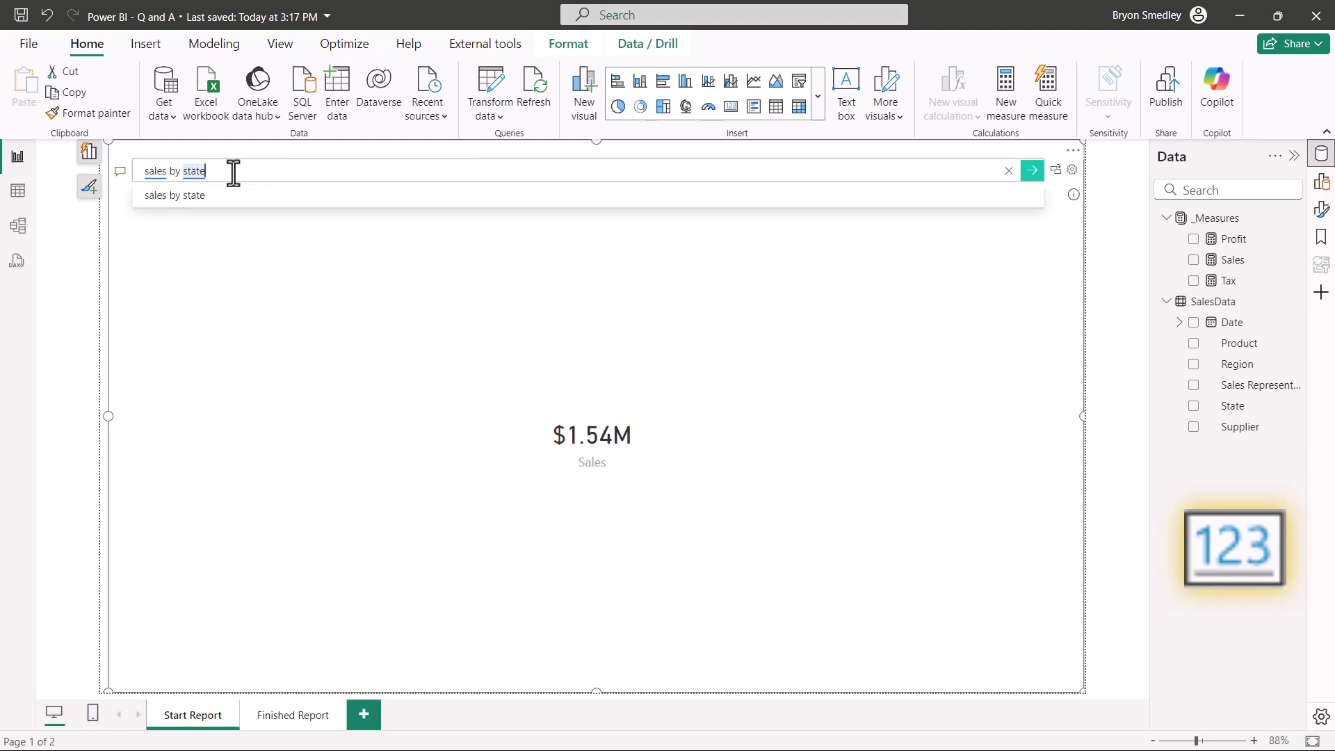
key("Return")
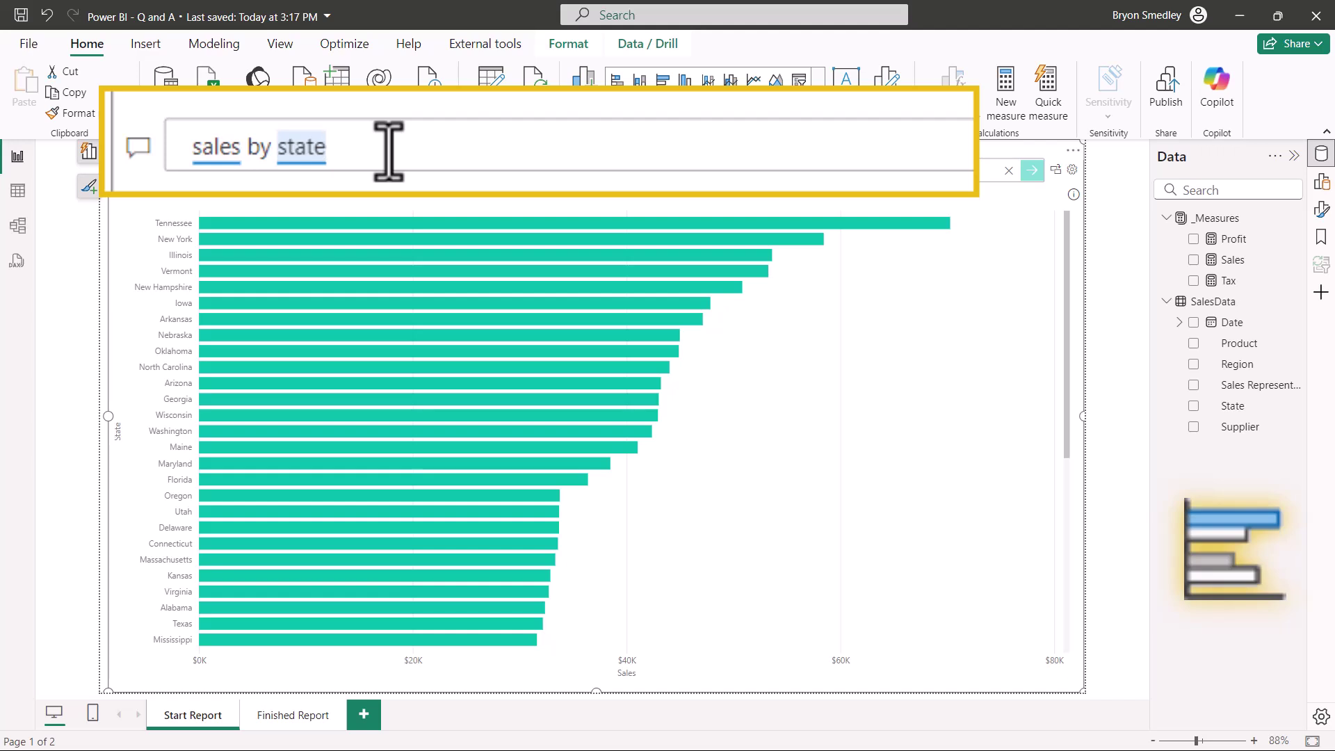
key("BackSpace")
key("BackSpace")
key("BackSpace")
key("BackSpace")
key("BackSpace")
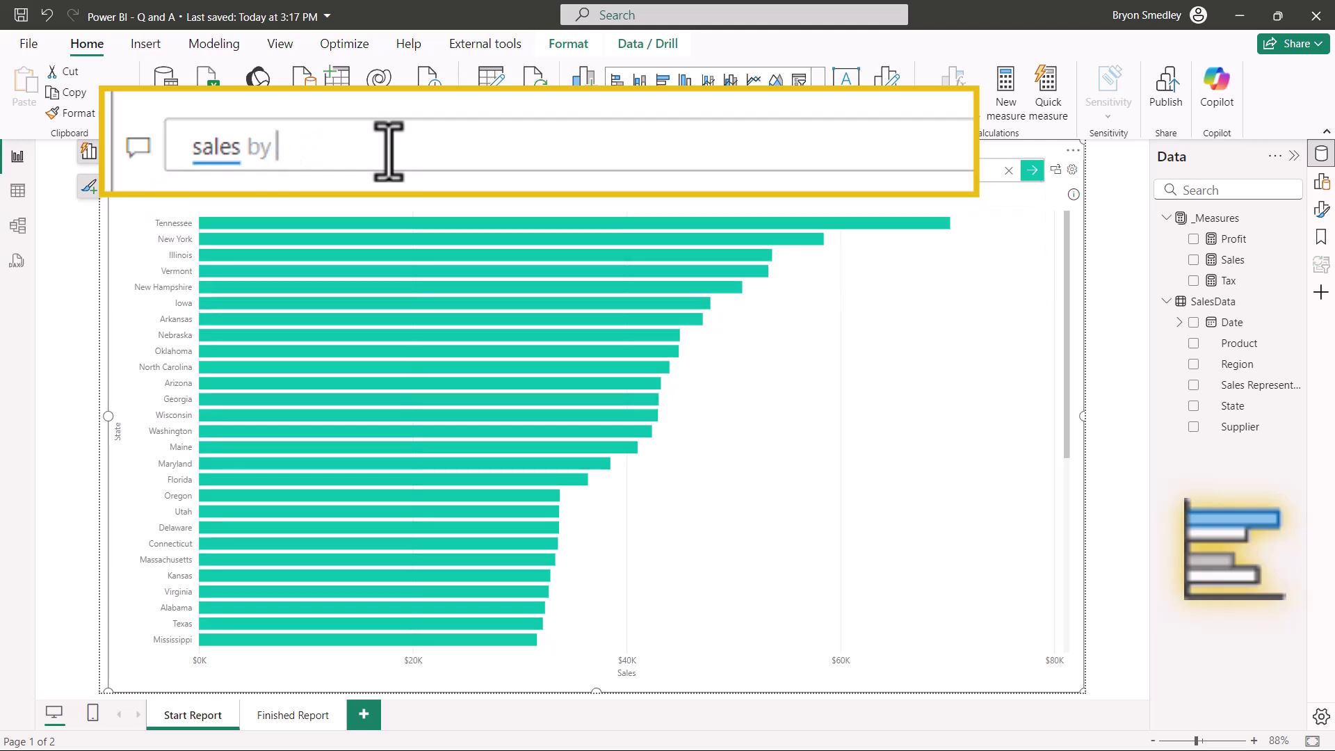
type("region")
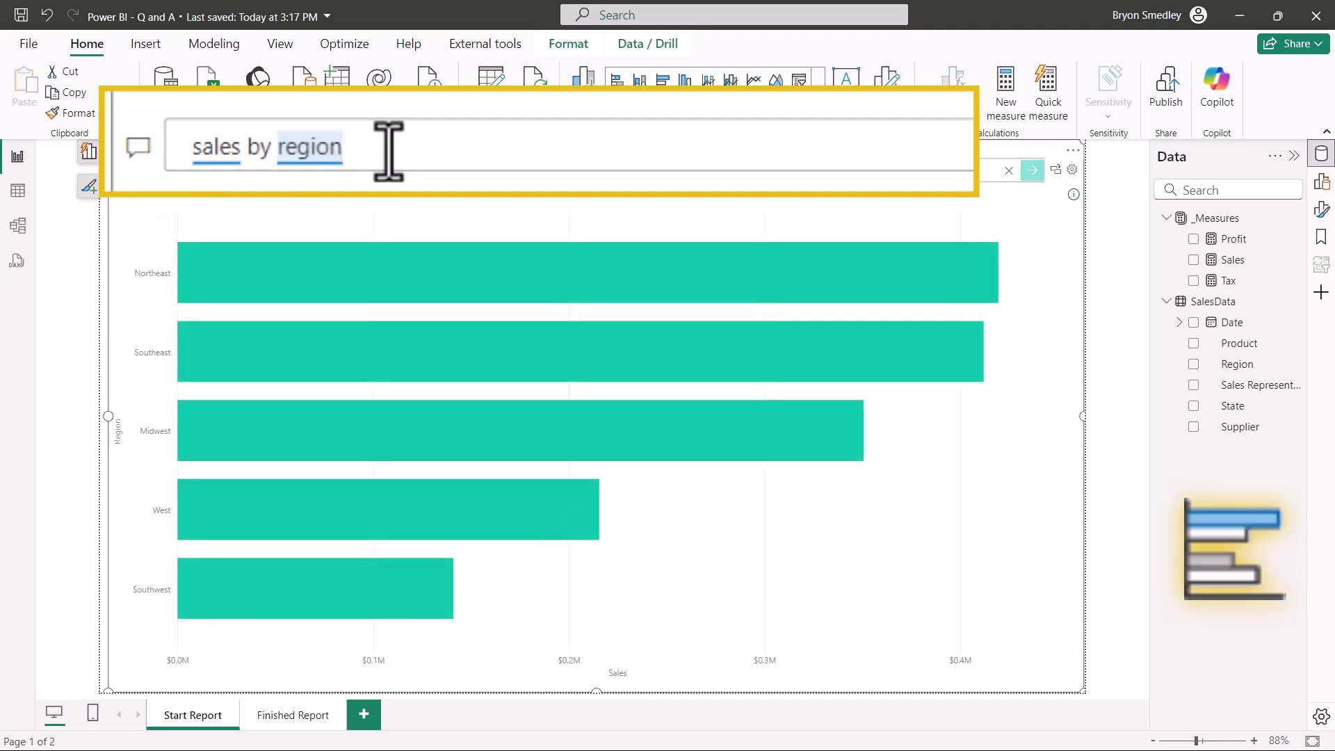
key("BackSpace")
key("BackSpace")
key("BackSpace")
key("BackSpace")
key("BackSpace")
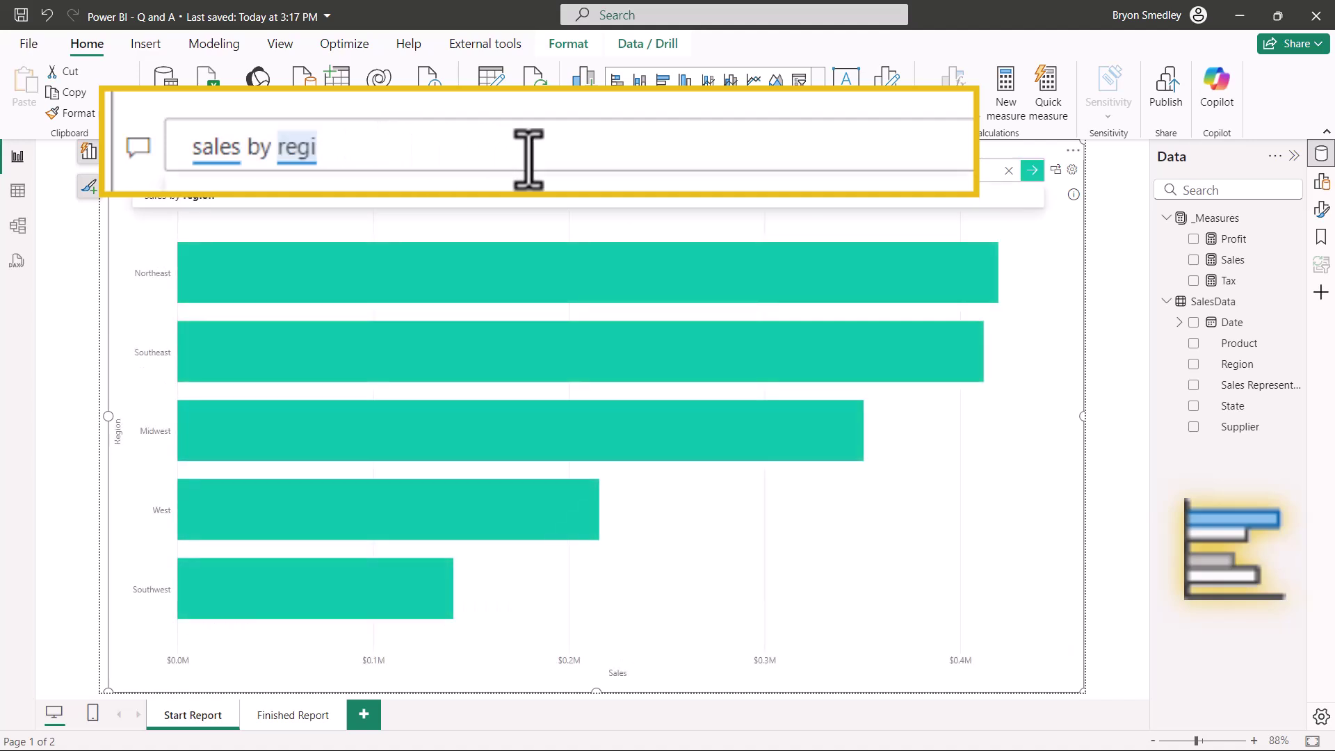
key("BackSpace")
type("zone")
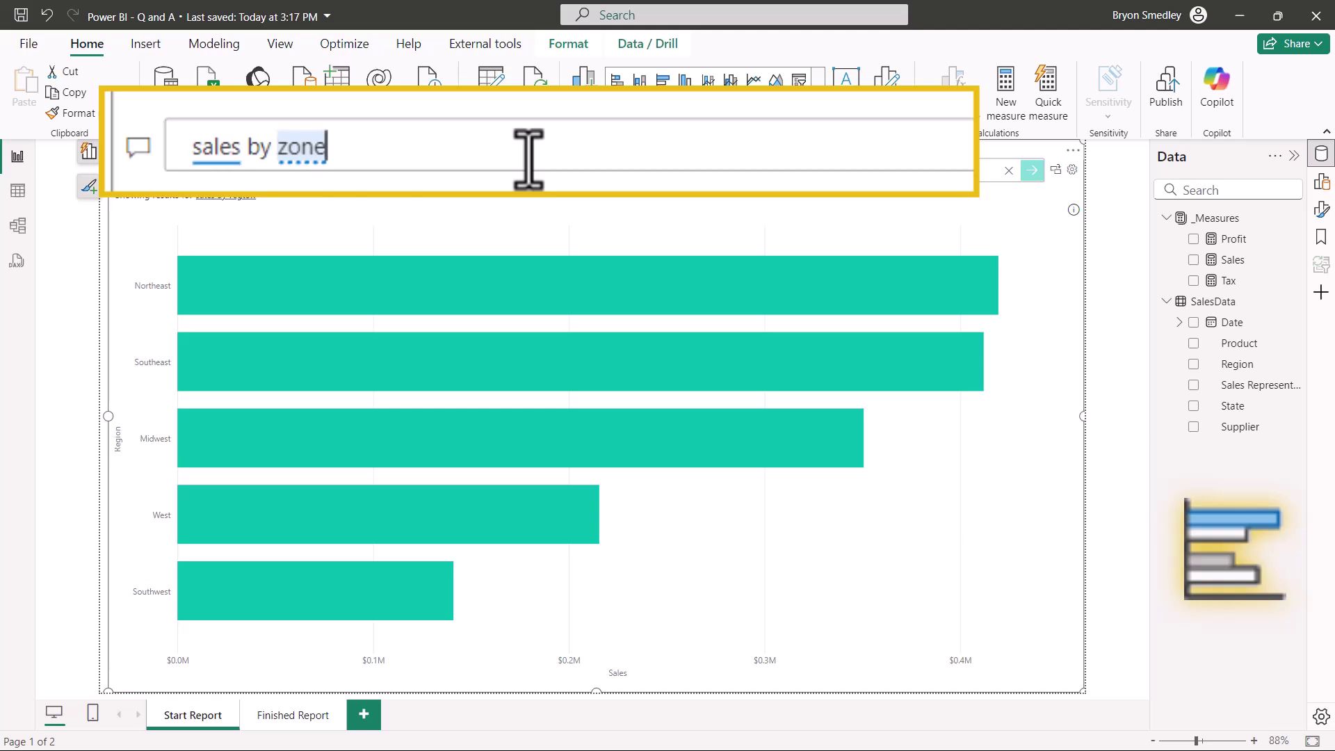
key("BackSpace")
key("BackSpace")
key("BackSpace")
key("BackSpace")
type("area")
left_click(445, 231)
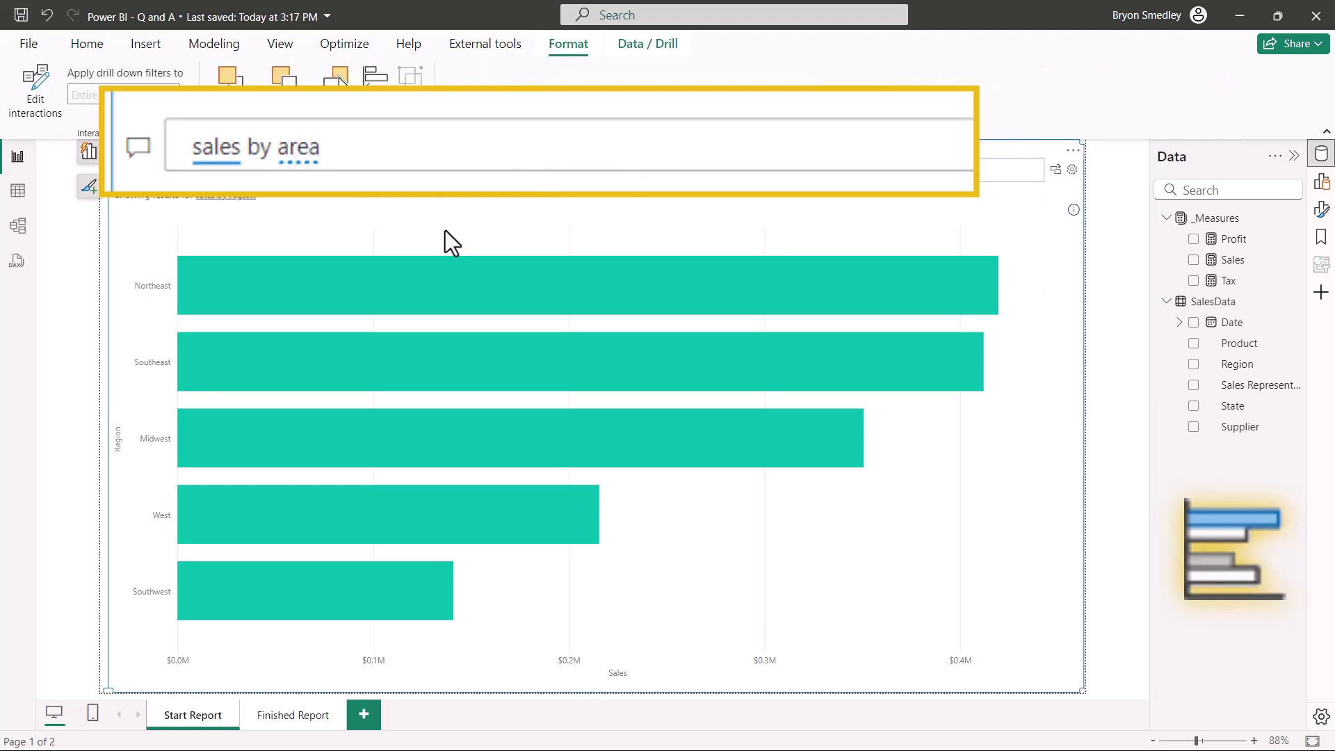
double_click(461, 143)
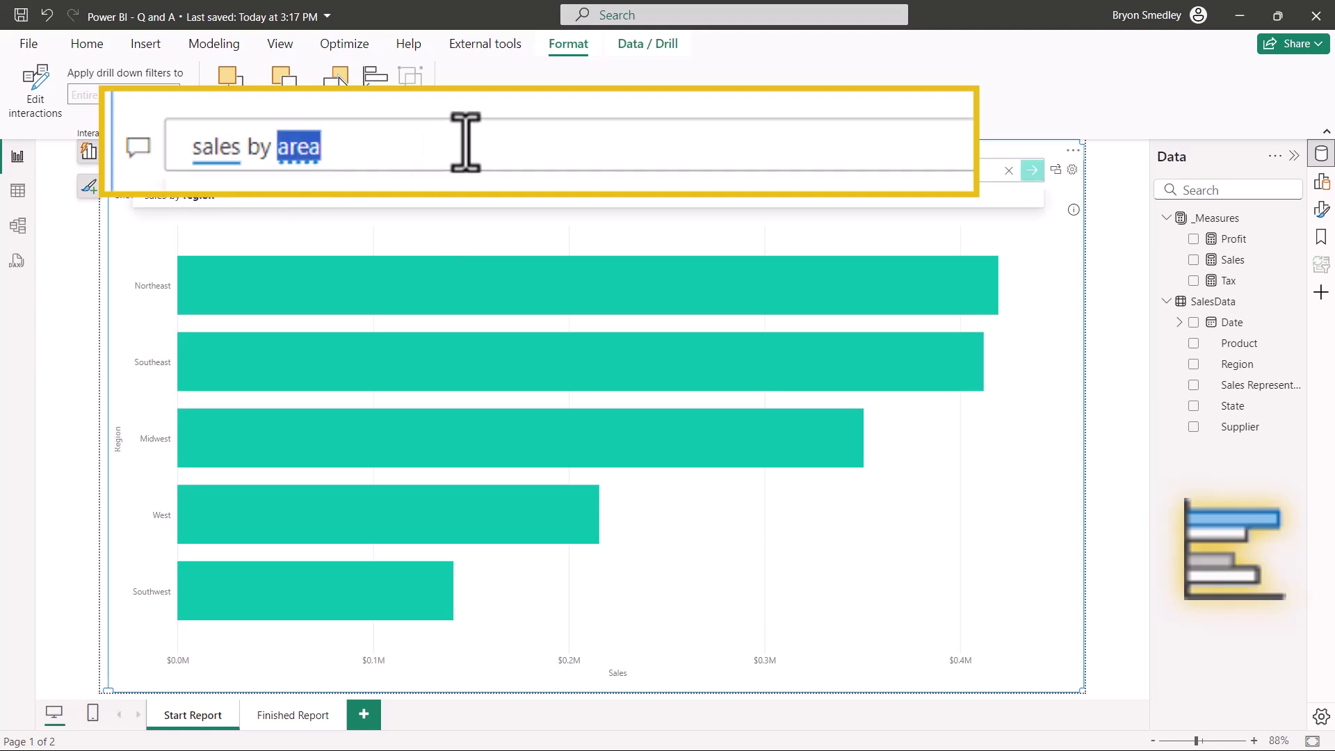
type("block")
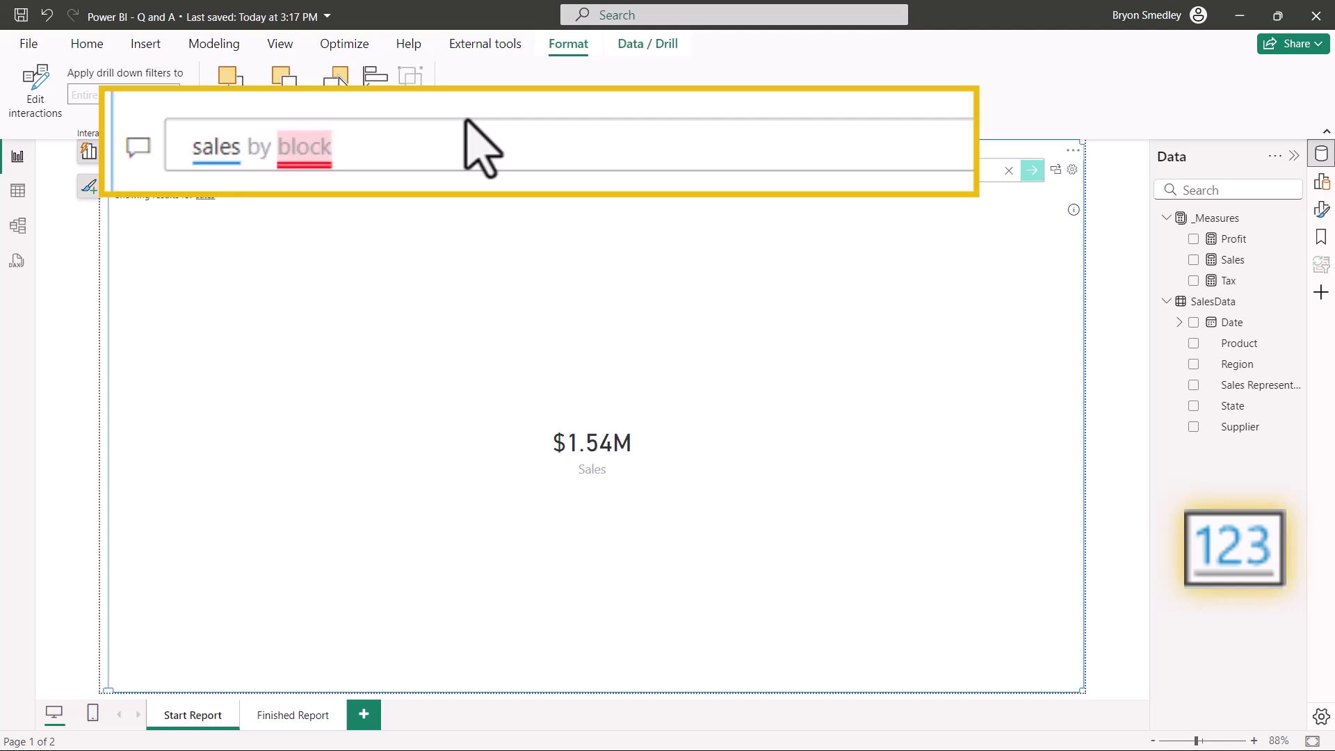
key("BackSpace")
key("BackSpace")
key("BackSpace")
key("BackSpace")
key("BackSpace")
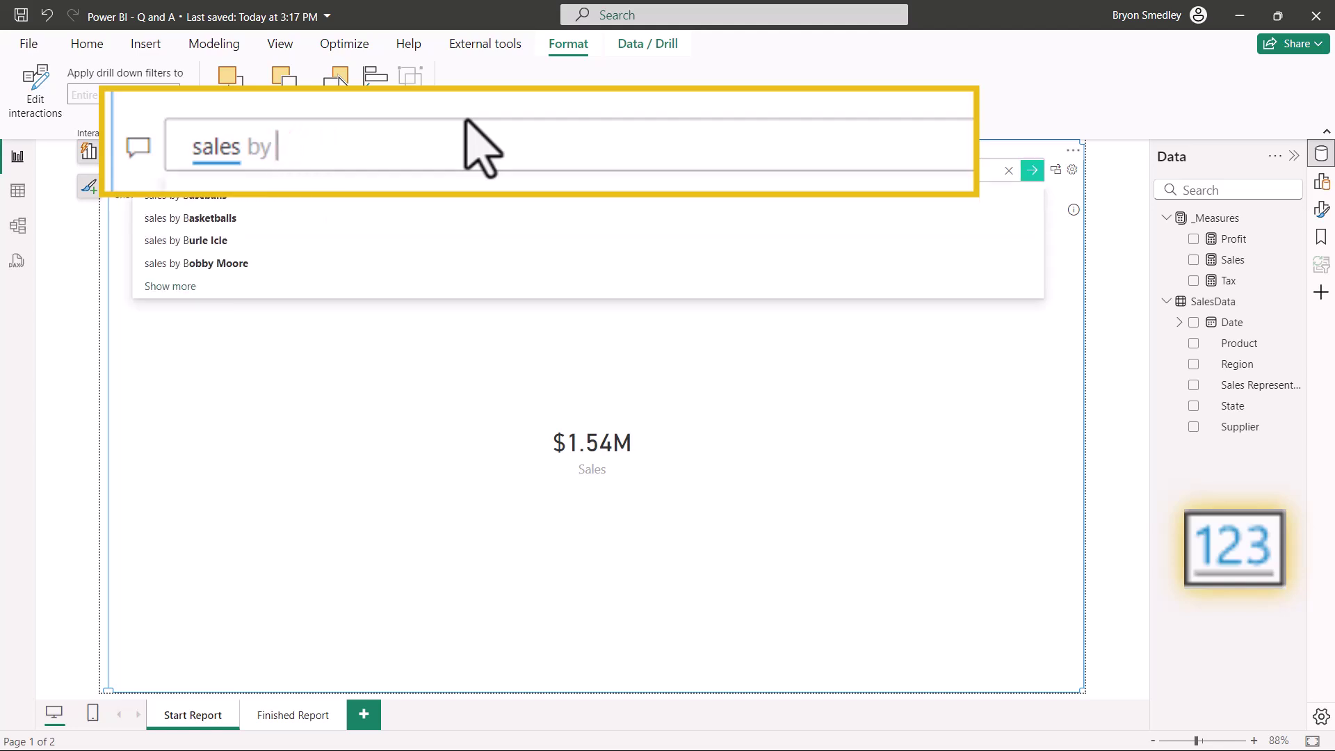
type("state")
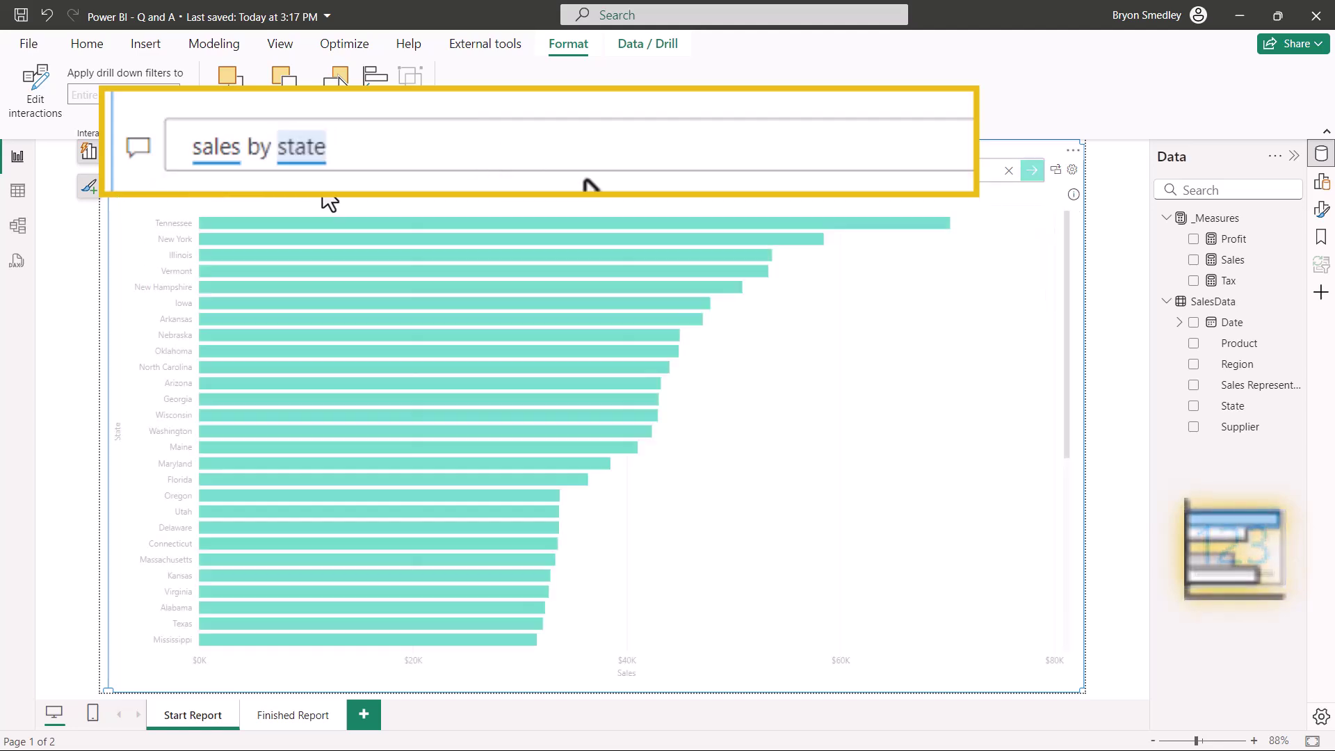
scroll(448, 352, "up", 7)
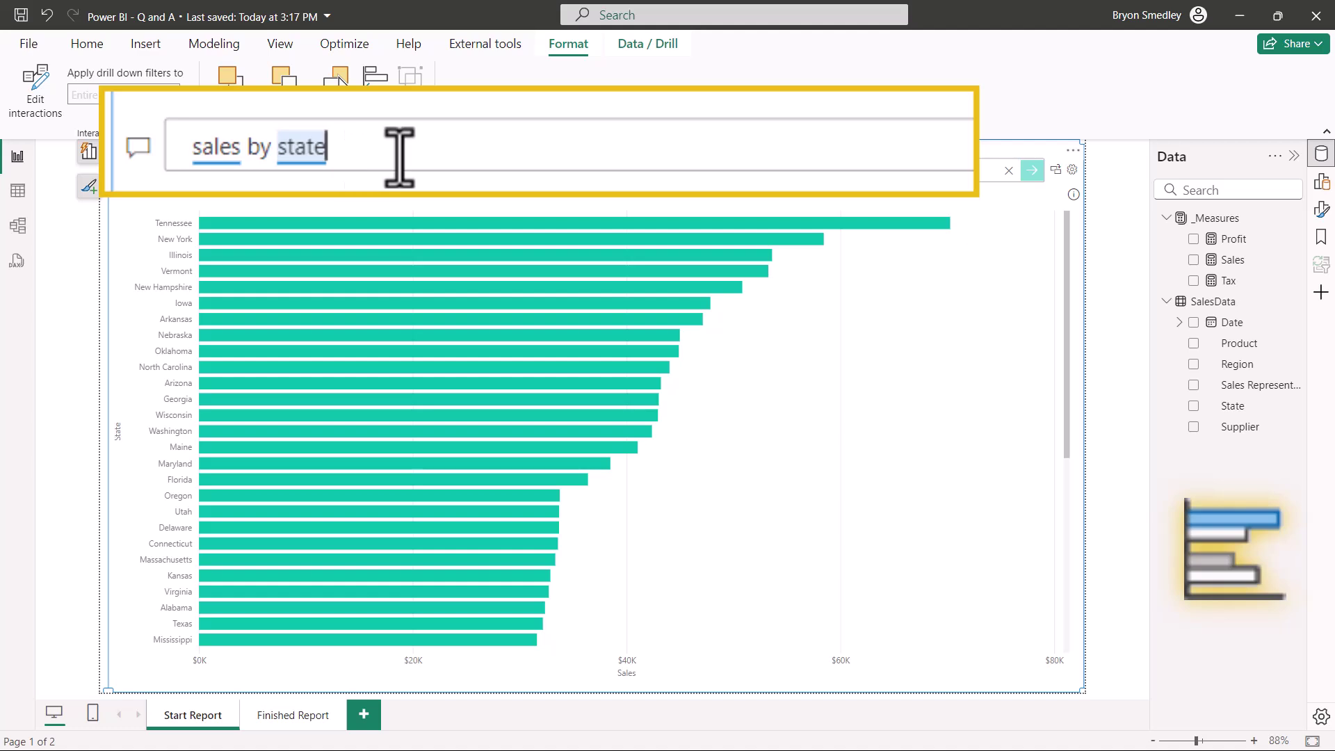
Step: Rewrite the Q&A question as 'top 10 sales by state'
type("top 10")
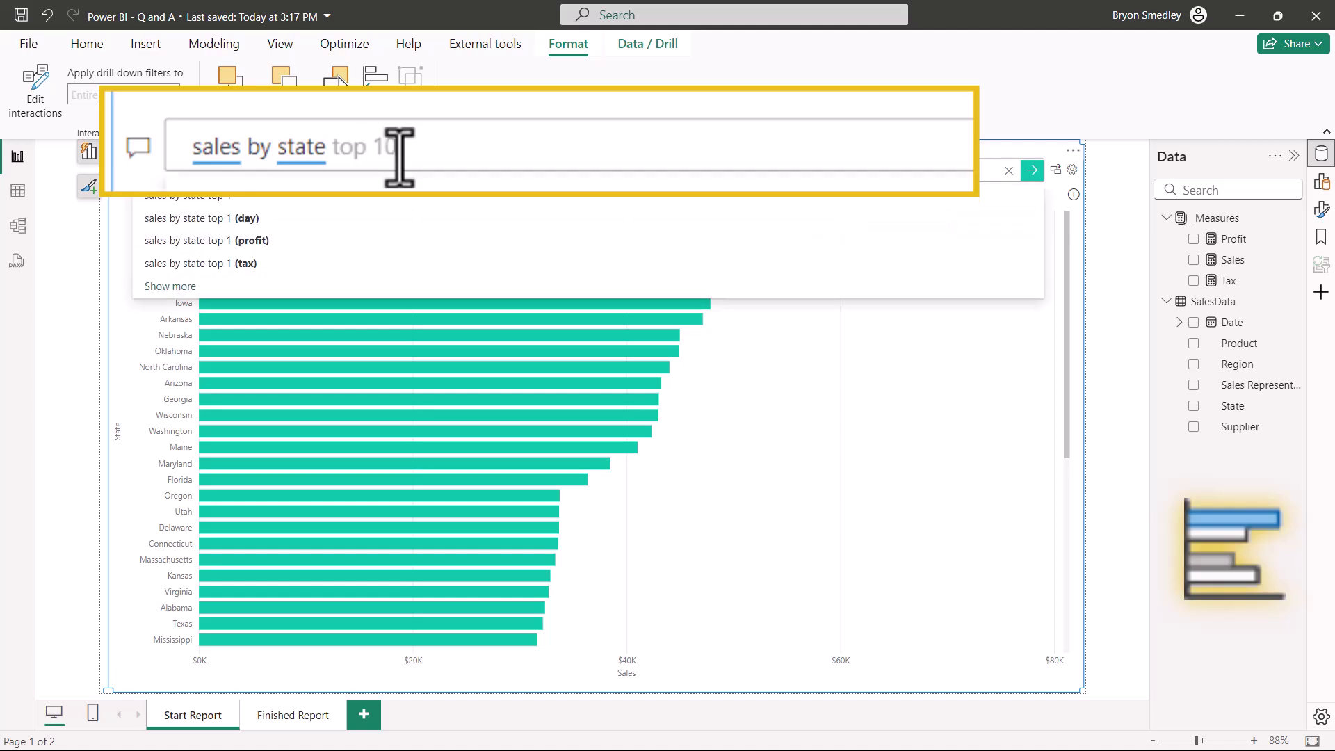
key("Return")
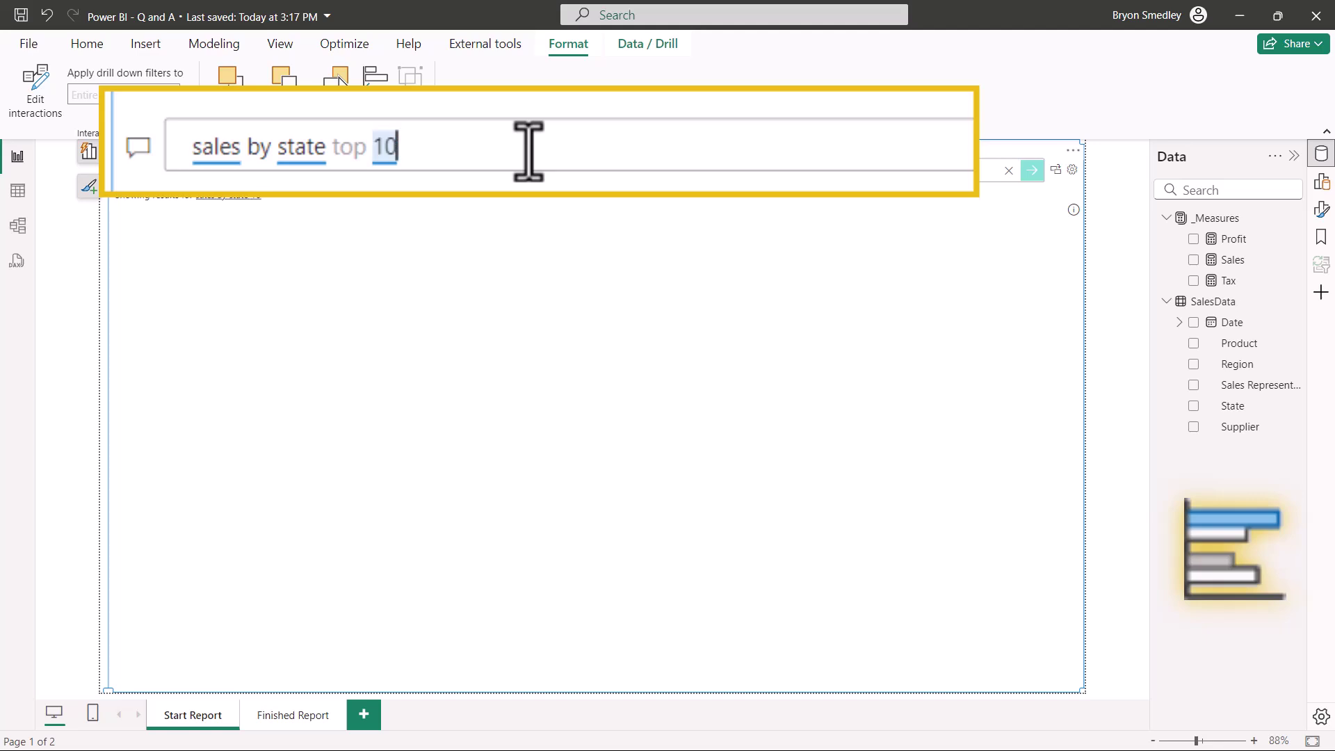
key("BackSpace")
key("BackSpace")
key("BackSpace")
key("BackSpace")
key("BackSpace")
key("BackSpace")
key("BackSpace")
key("Home")
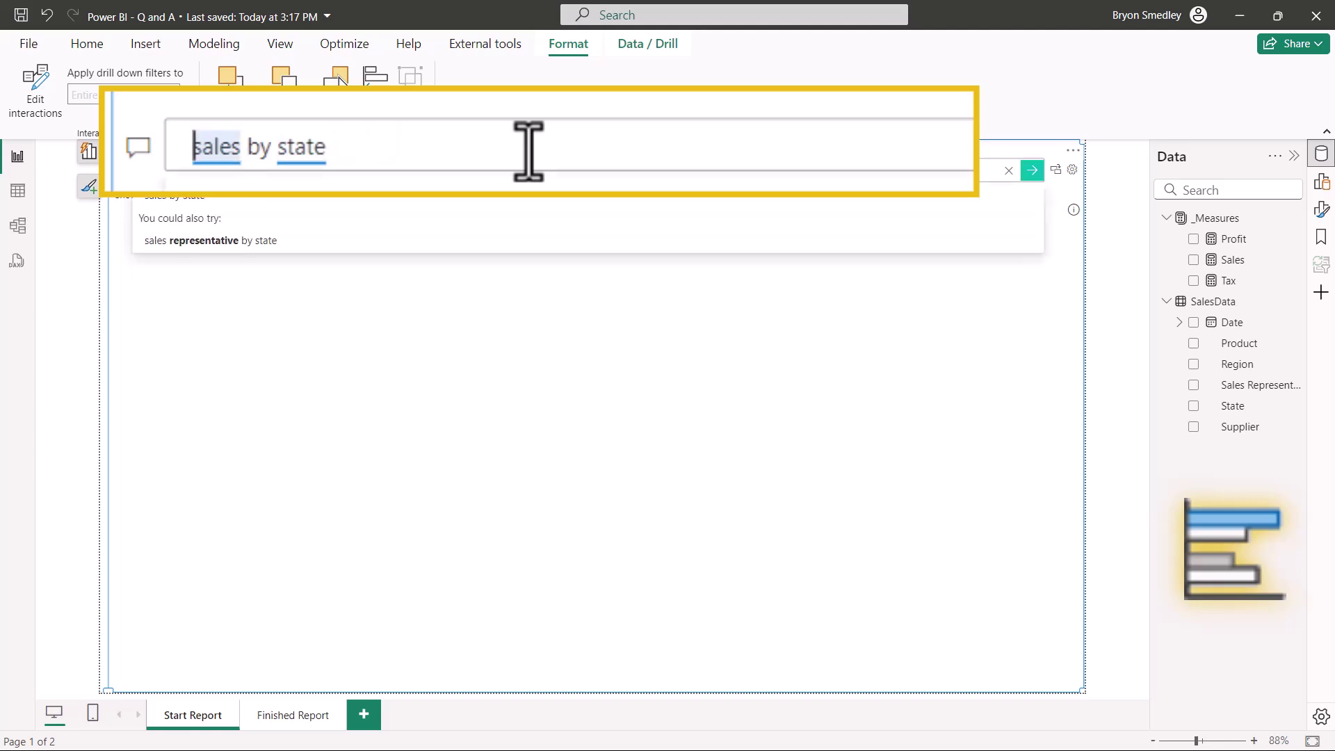
type("top 10")
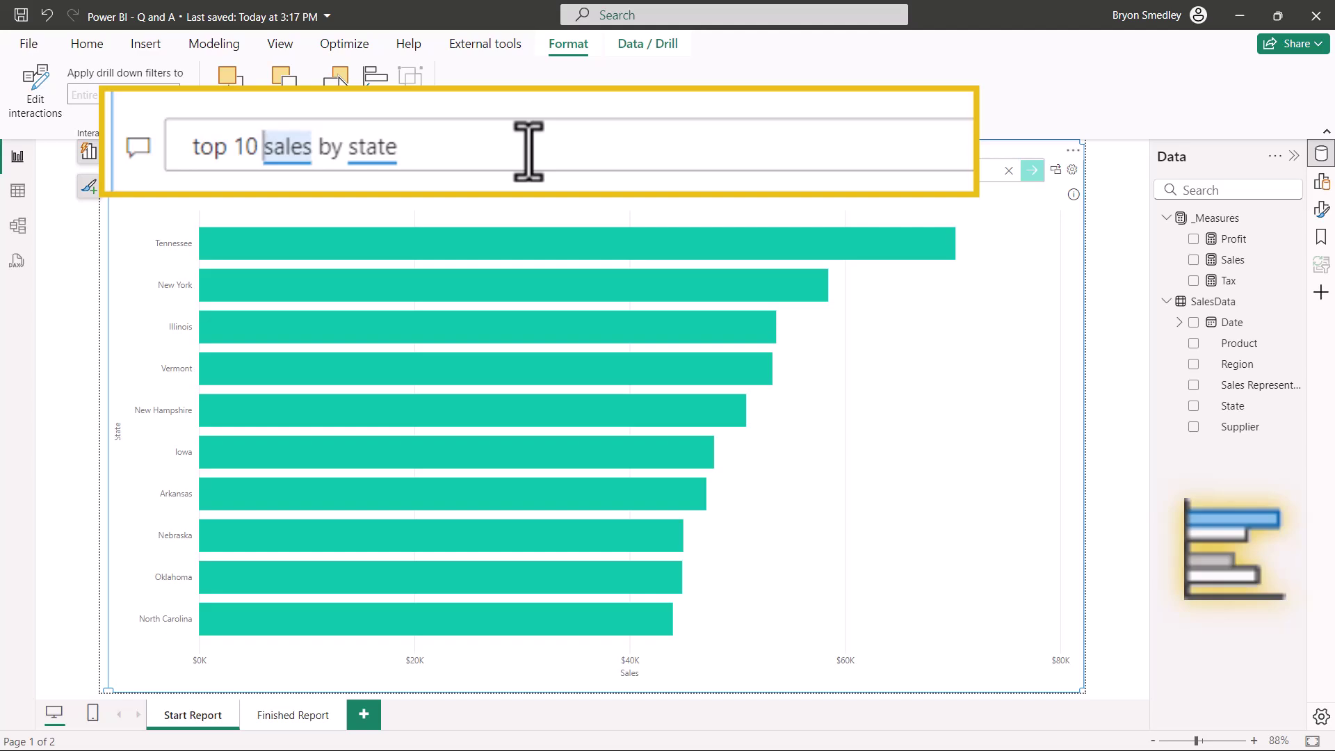
Step: Append a visual type to the question, trying filled map, map, then table
key("End")
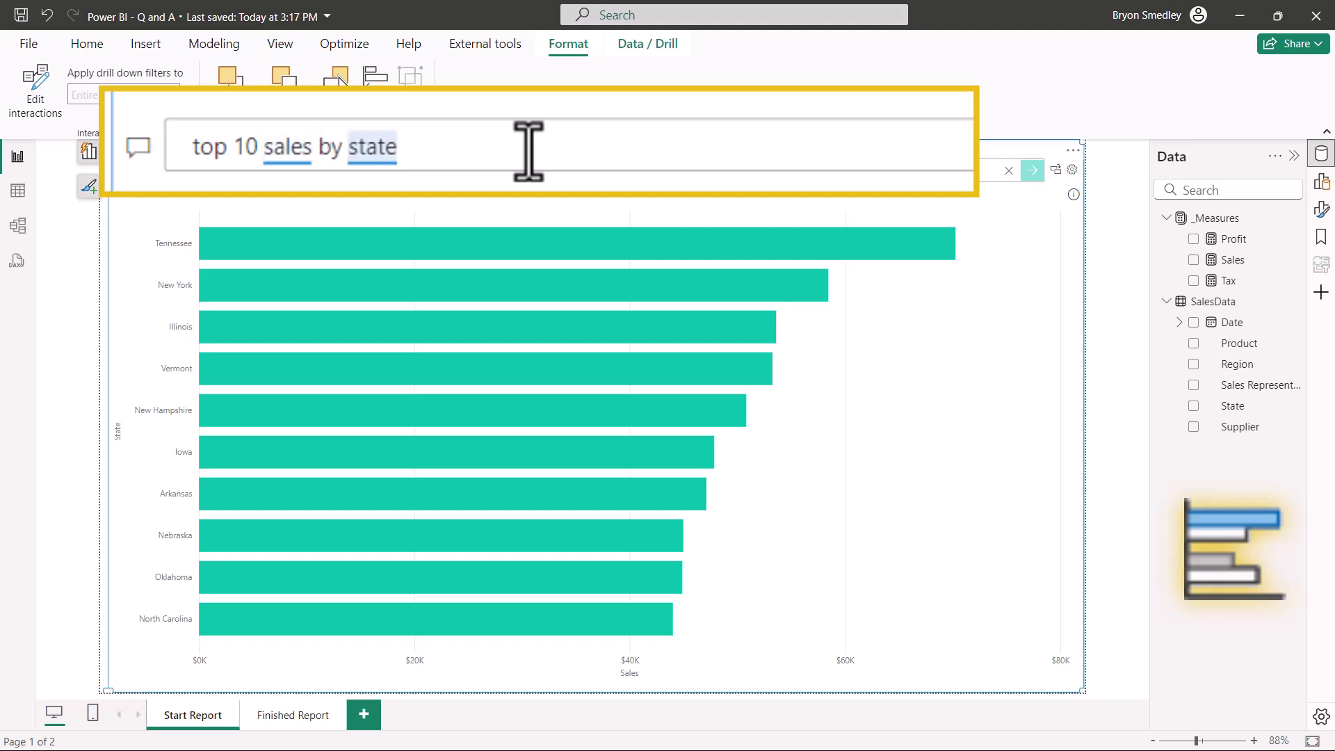
type("filled map")
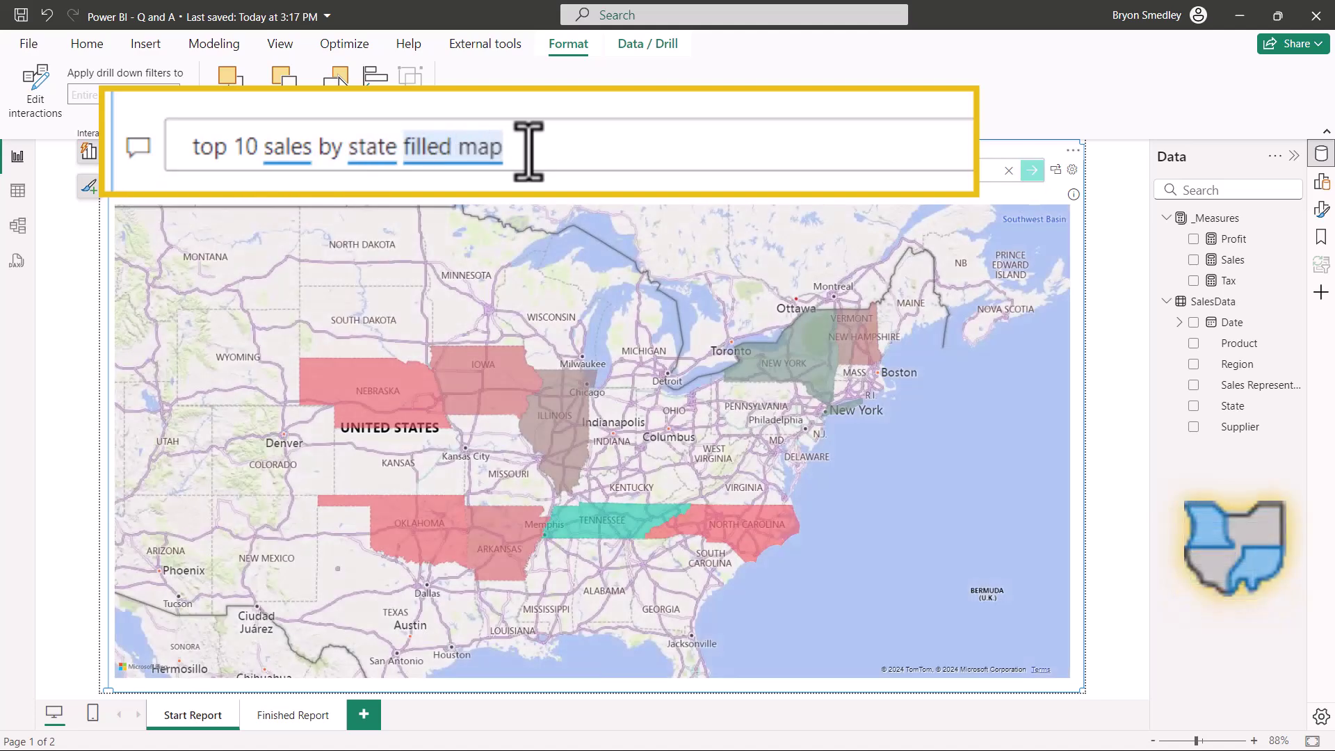
key("BackSpace")
key("BackSpace")
key("BackSpace")
key("BackSpace")
key("BackSpace")
key("BackSpace")
key("BackSpace")
key("BackSpace")
key("BackSpace")
key("BackSpace")
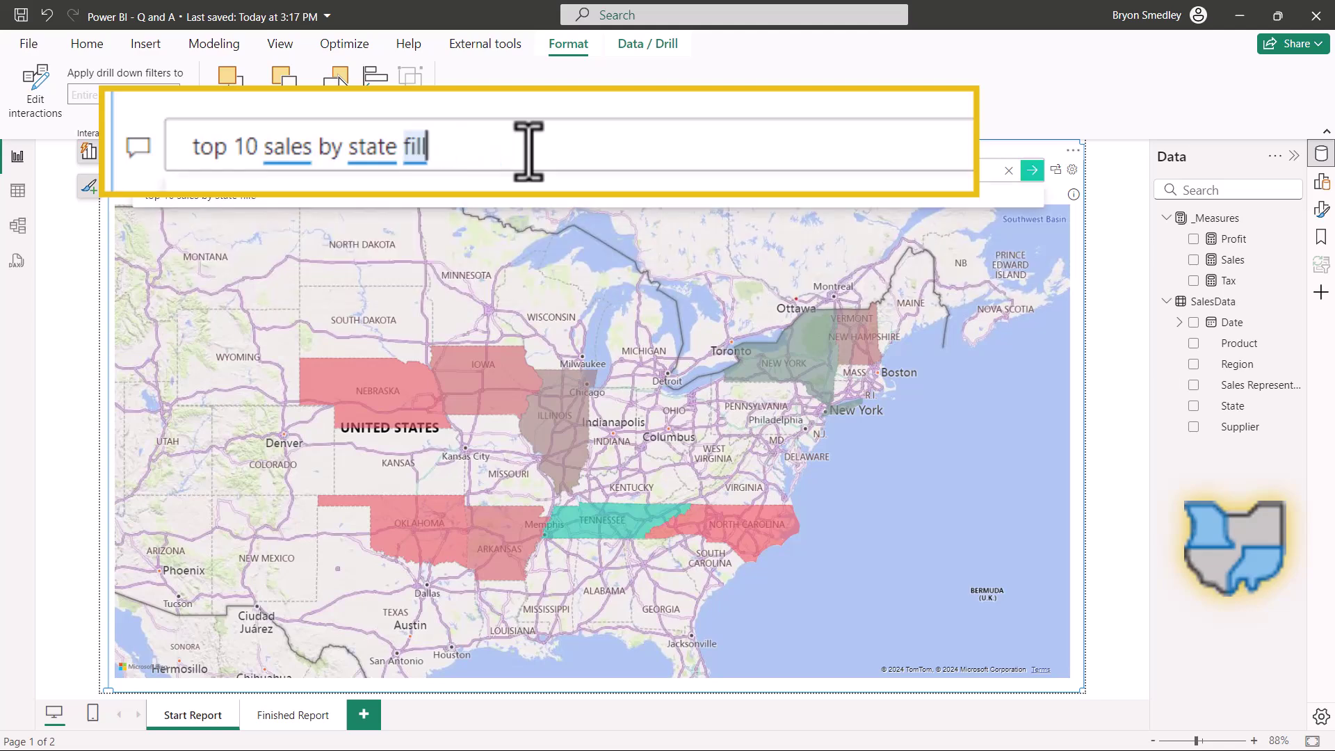
type("map")
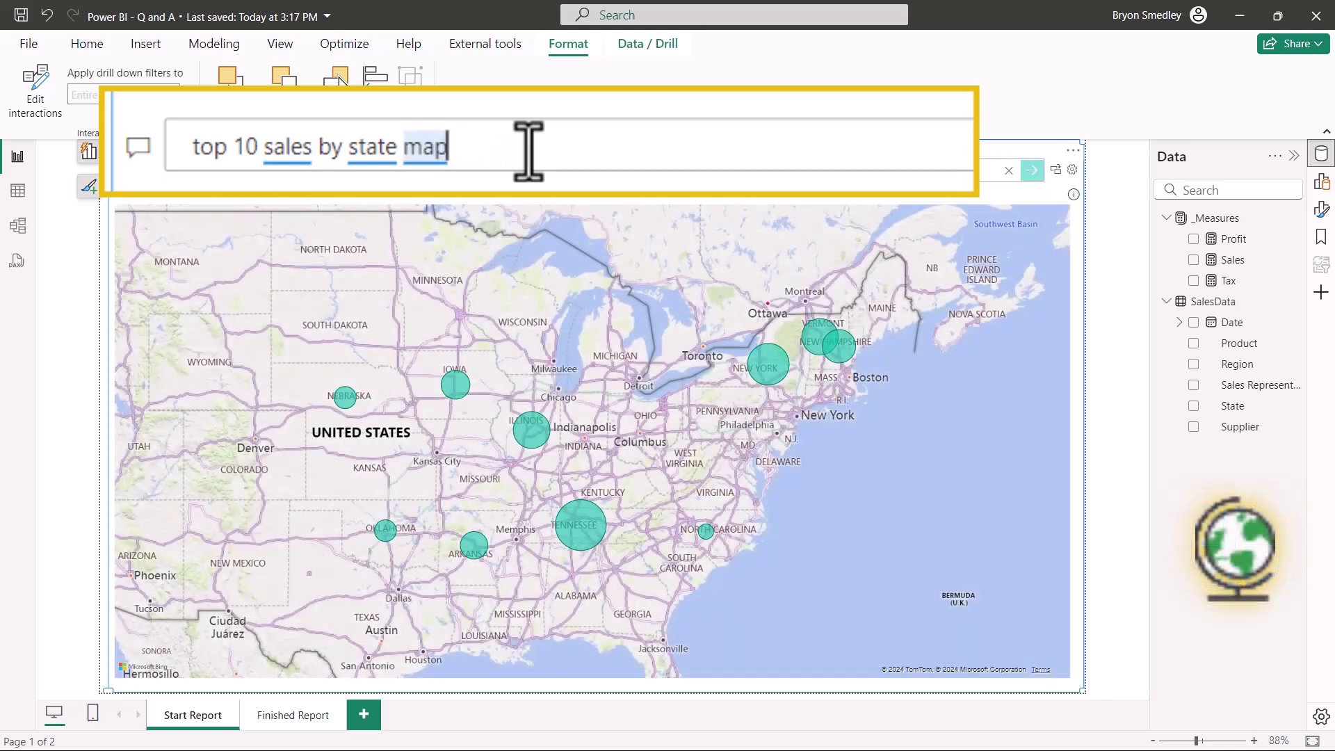
key("BackSpace")
key("BackSpace")
key("BackSpace")
key("BackSpace")
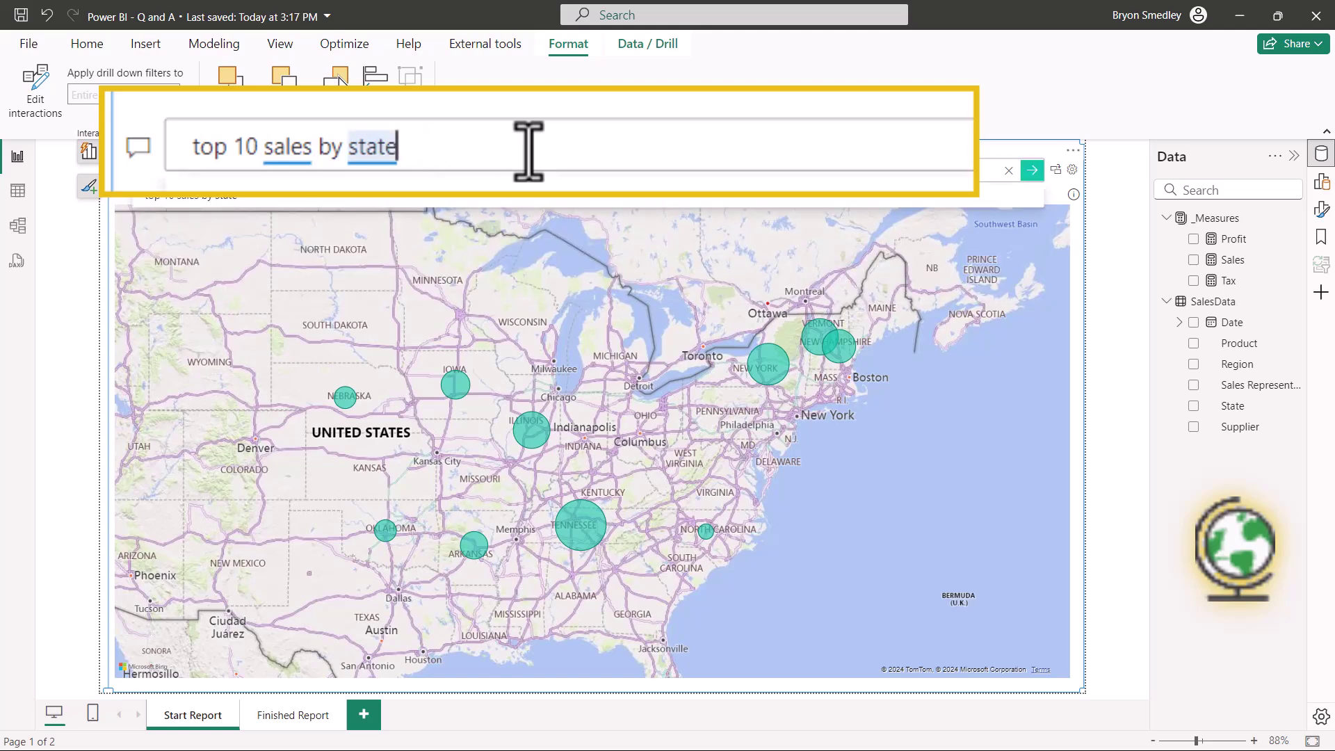
type("table")
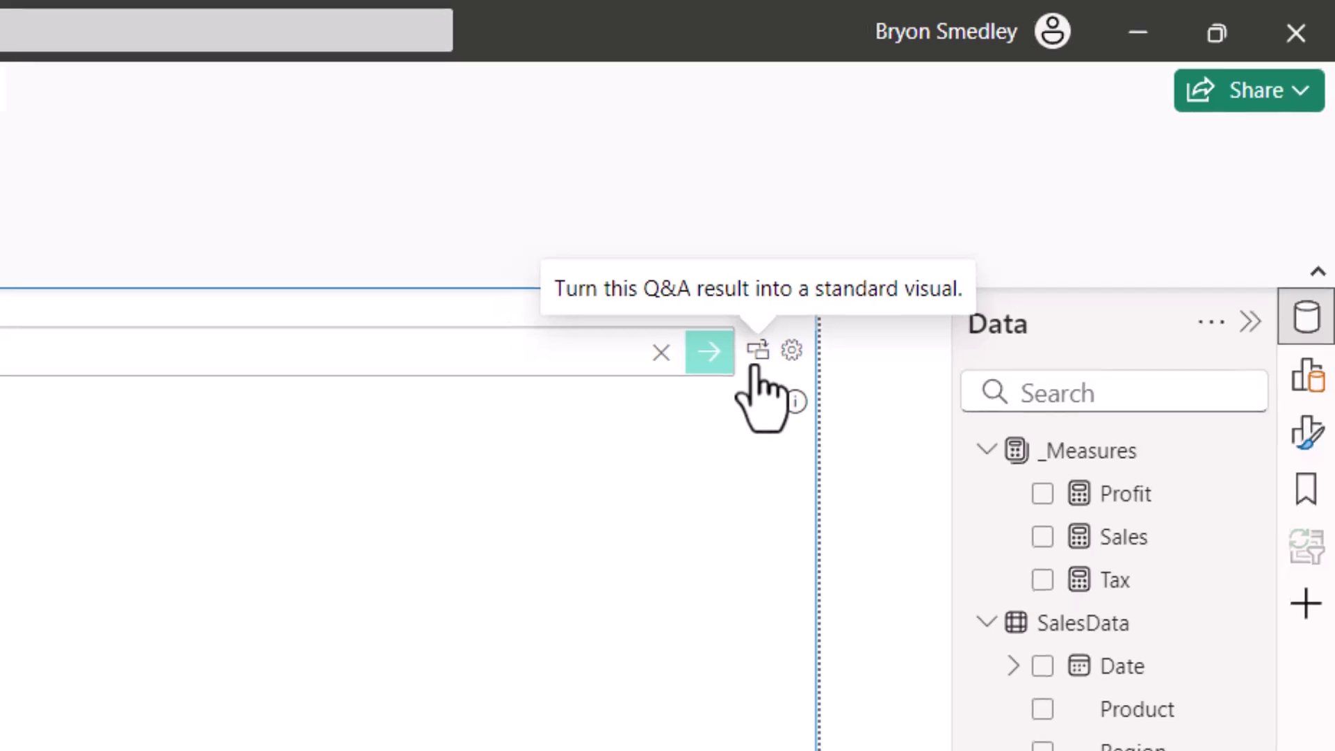
Step: Convert the Q&A answer to a standard State/Sales table and shrink it into the bottom-right corner
left_click(745, 358)
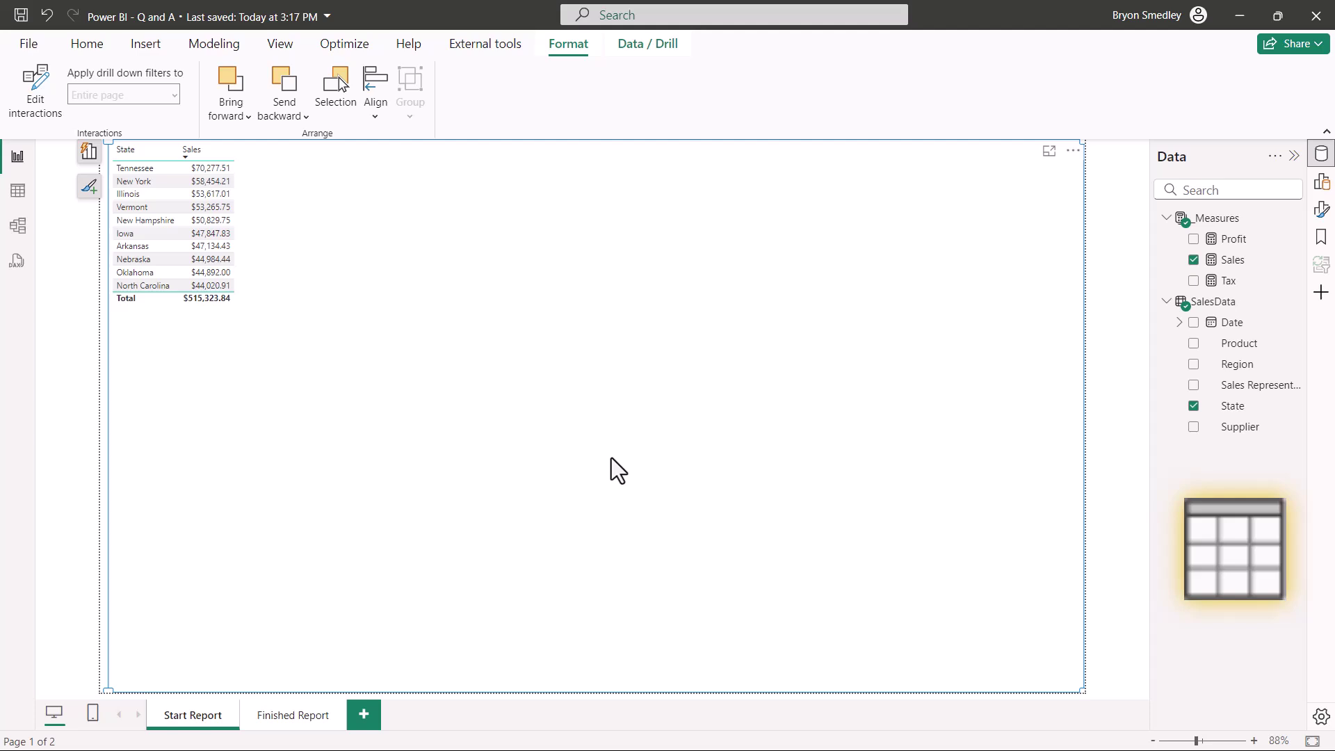
left_click_drag(108, 142, 910, 481)
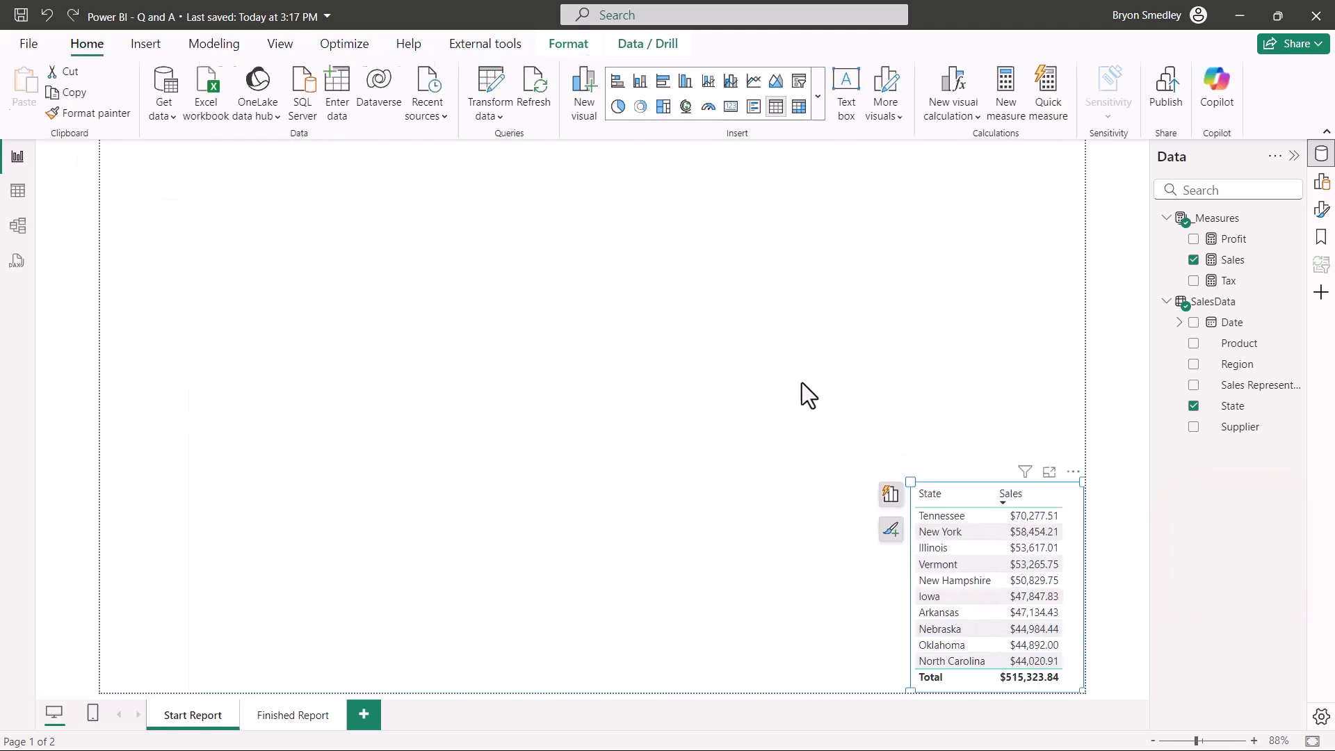
Step: Add a Q&A visual asking 'profit by region donut chart', convert it to standard, and shrink it
left_click(802, 382)
left_click(817, 98)
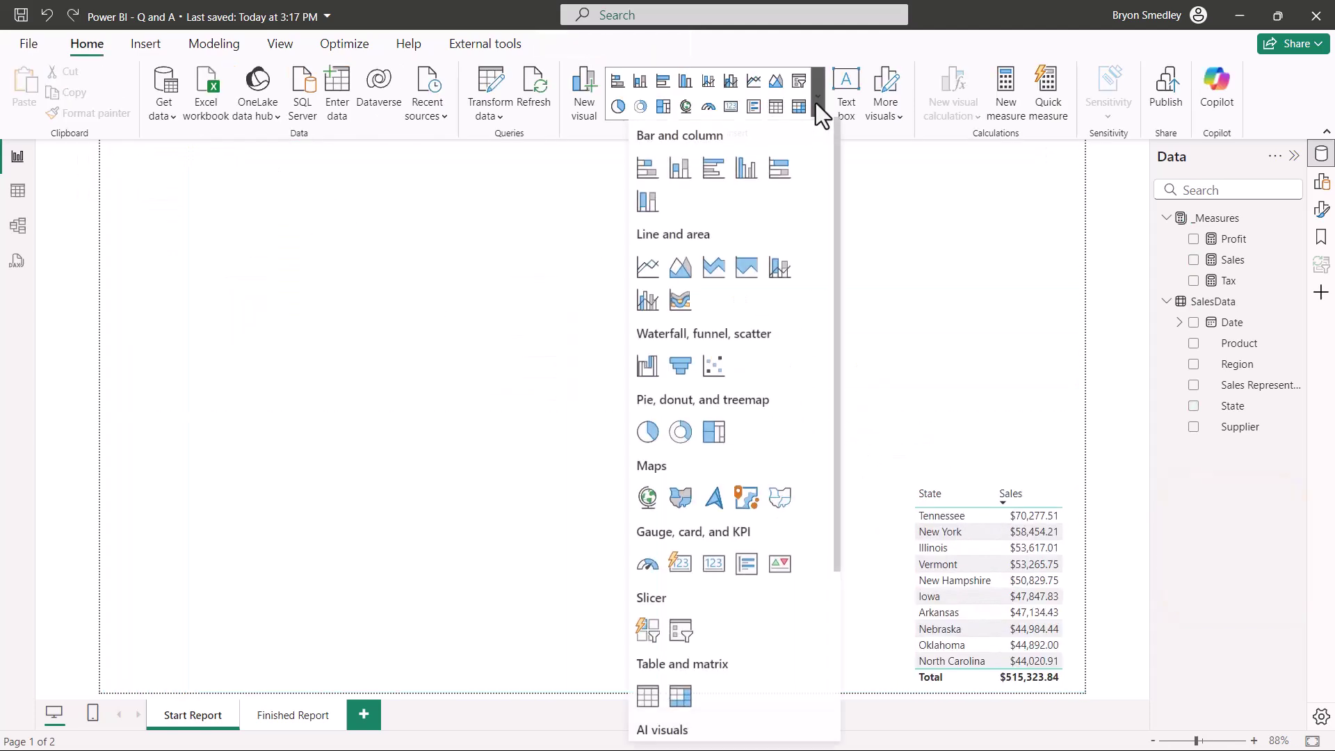
scroll(790, 330, "down", 3)
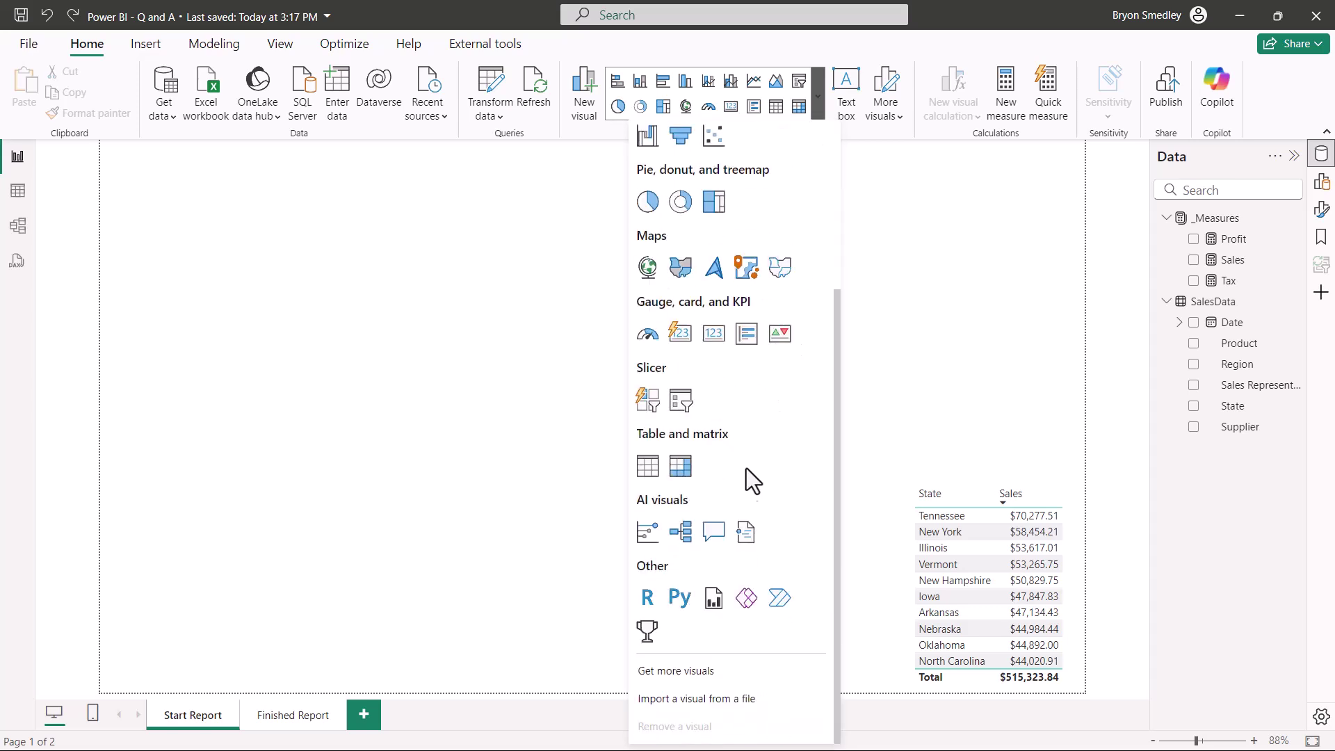
left_click(709, 533)
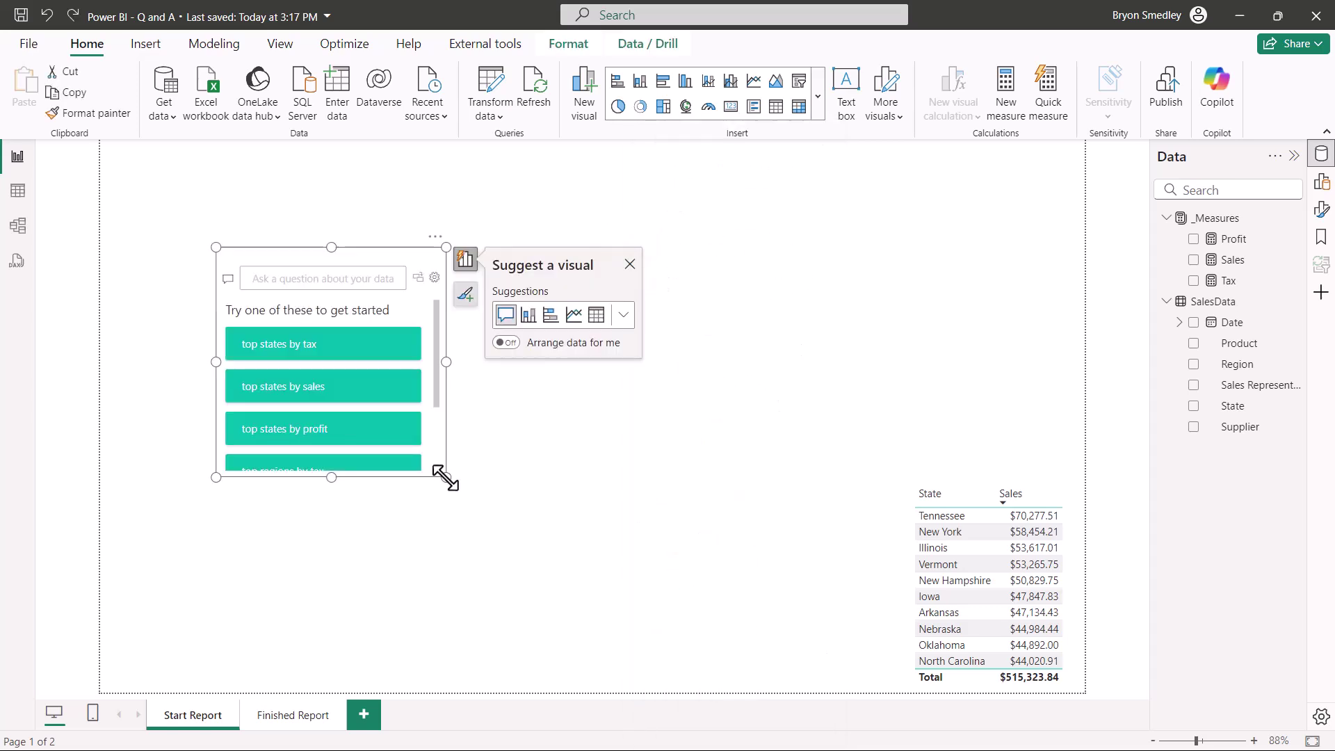
left_click_drag(446, 477, 869, 700)
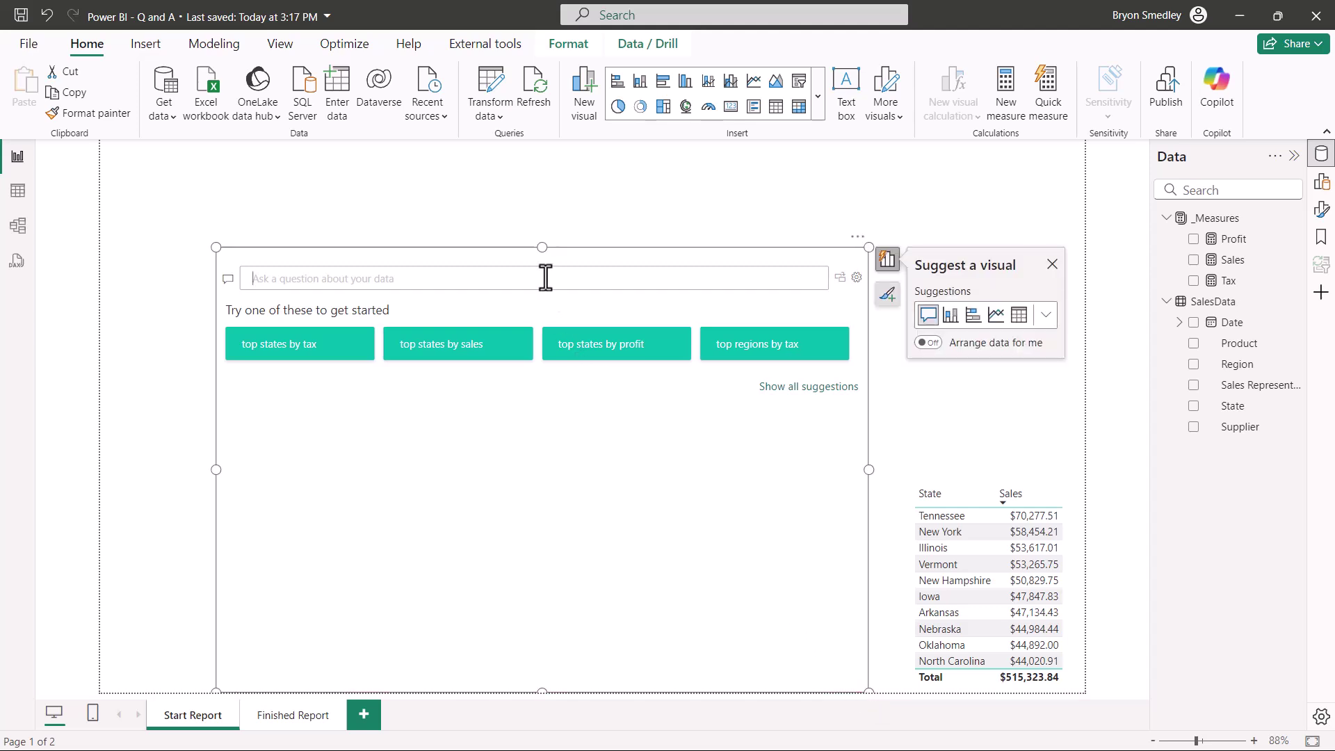
type("profit")
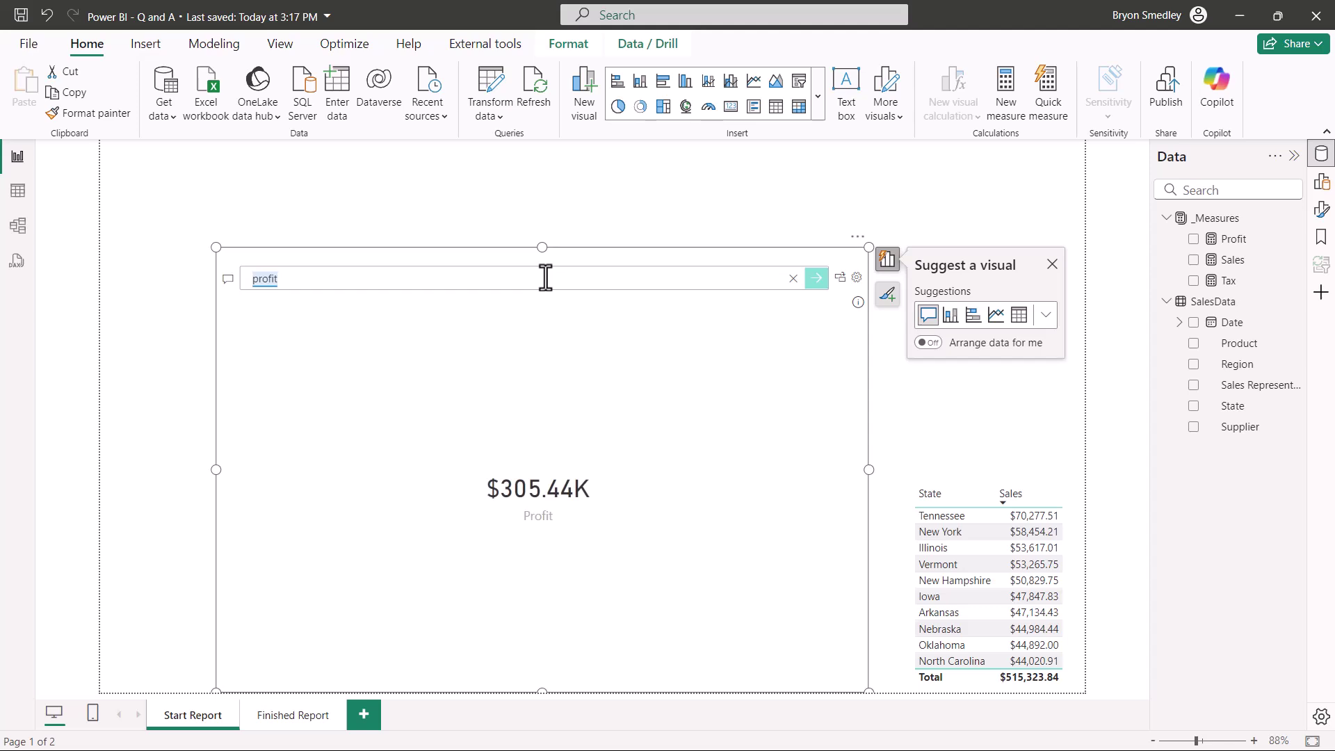
type(" by region")
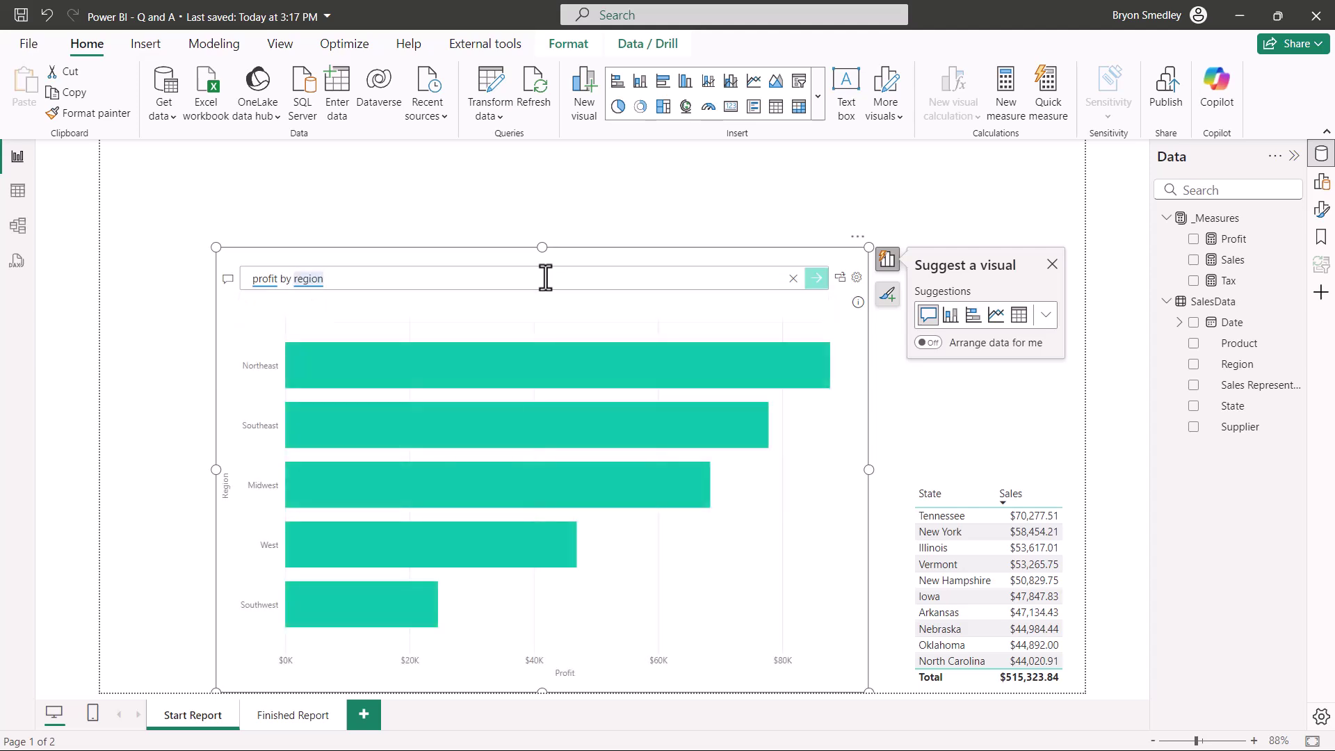
type(" donu")
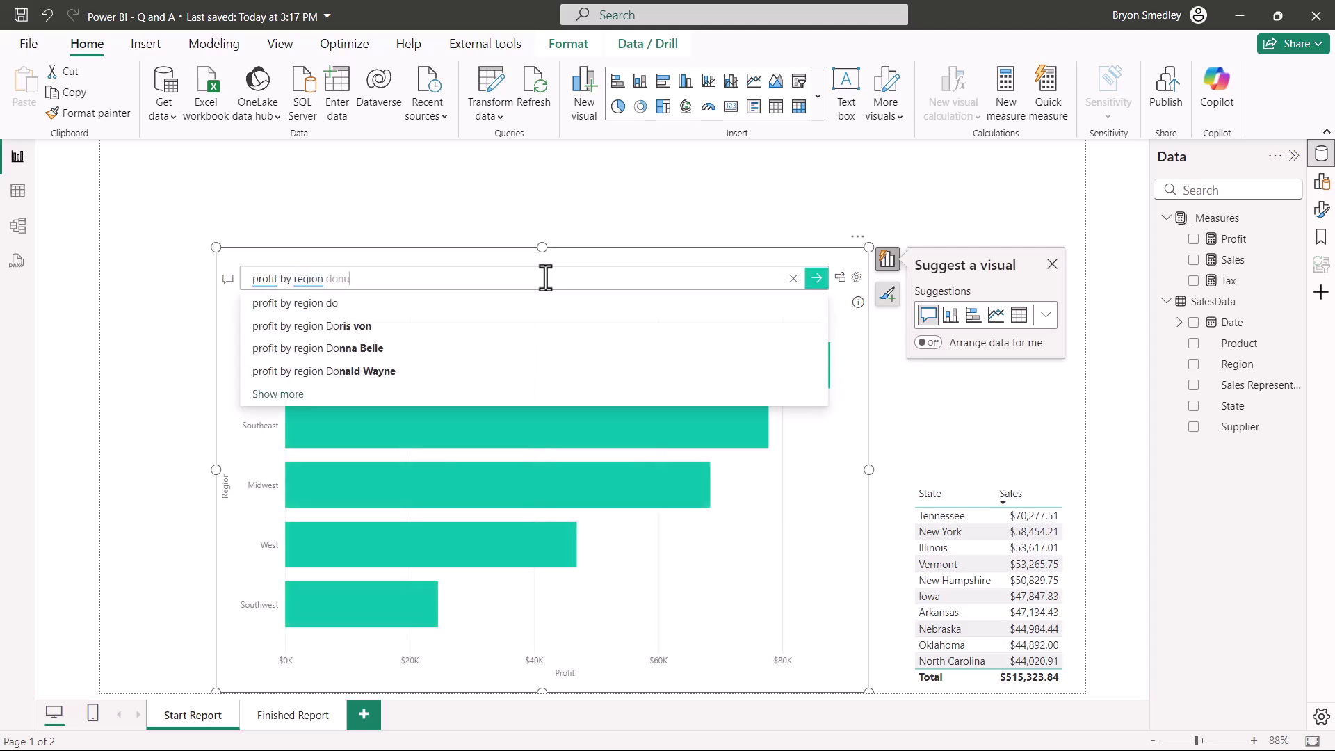
type("t chart")
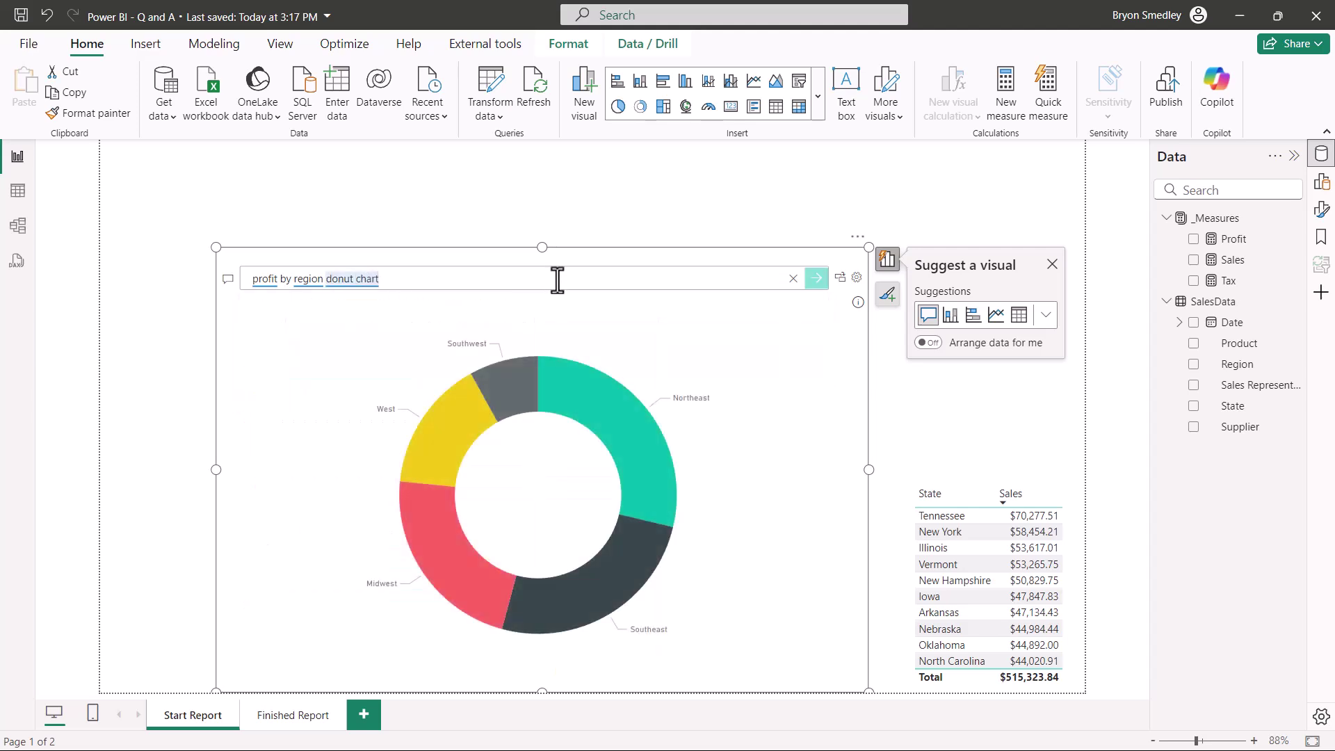
left_click(840, 280)
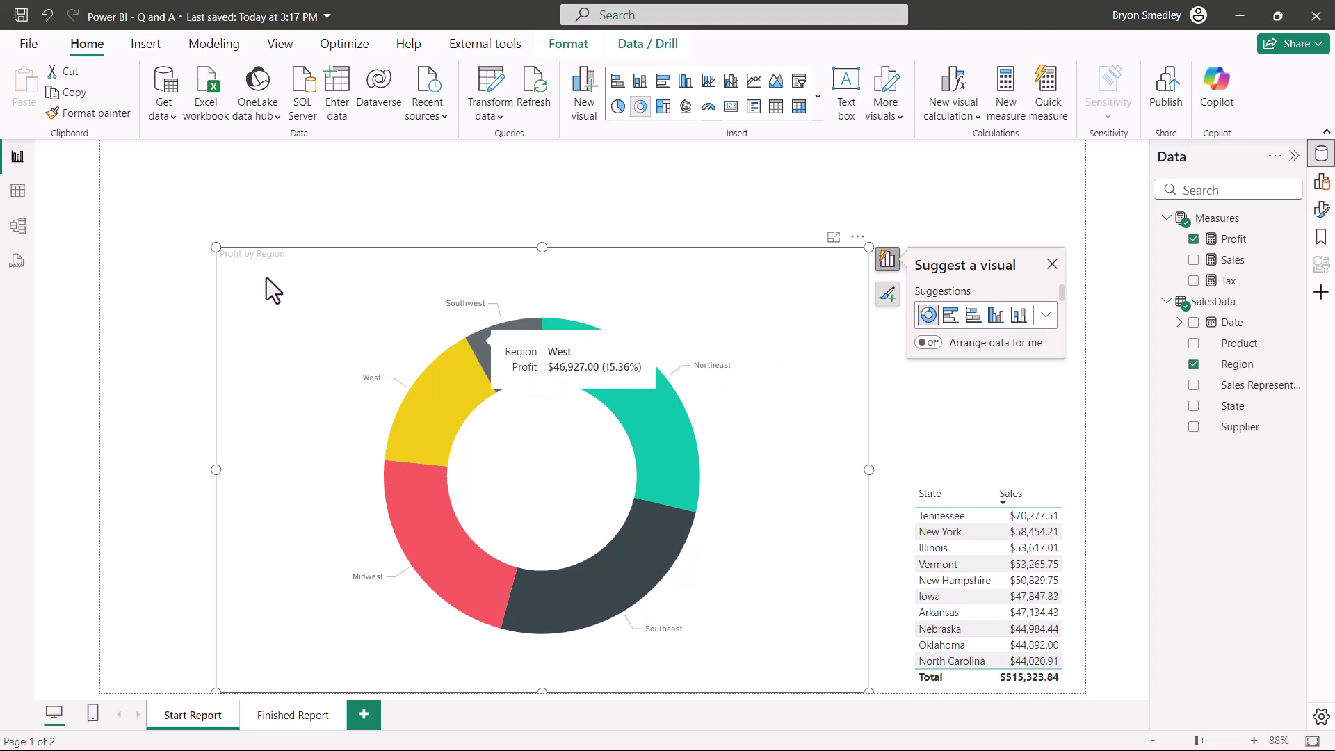
left_click_drag(215, 247, 587, 482)
Step: Insert another Q&A visual and widen it so its starter questions fit one row
left_click(787, 145)
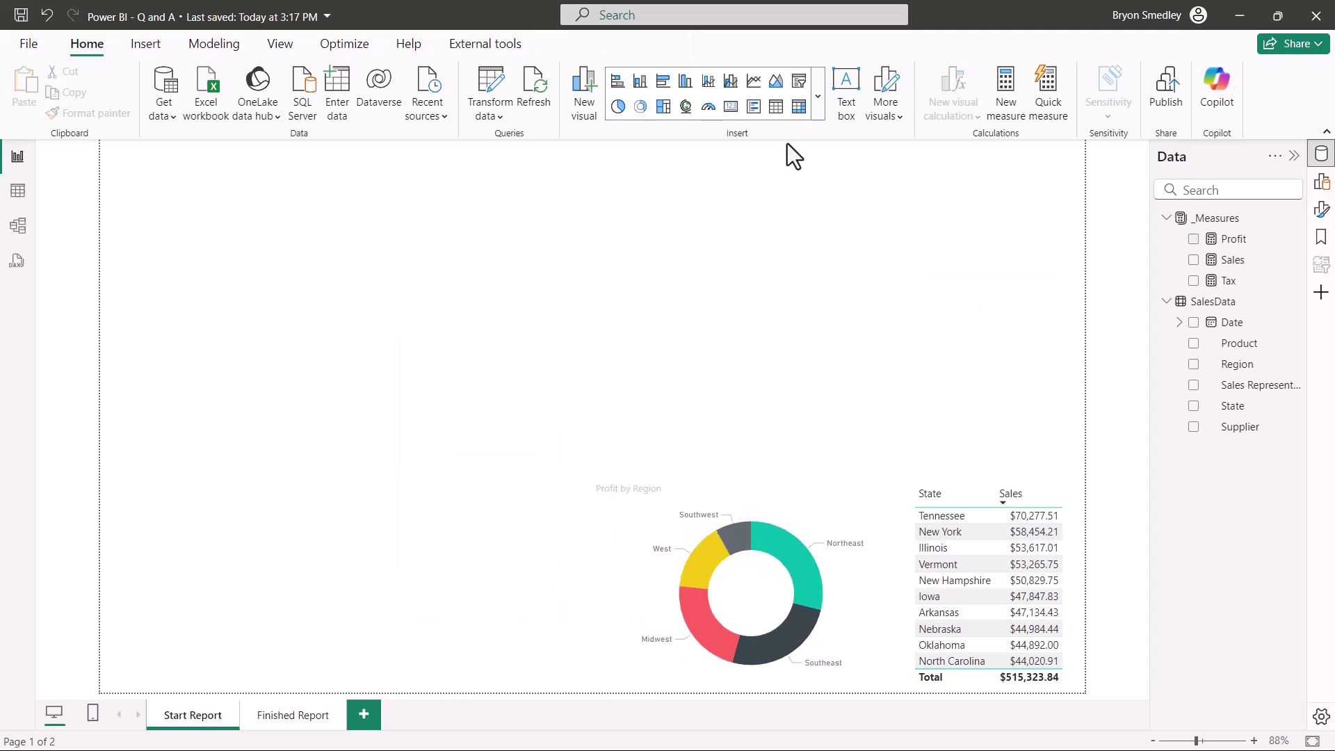
left_click(821, 93)
scroll(737, 500, "down", 3)
left_click(714, 531)
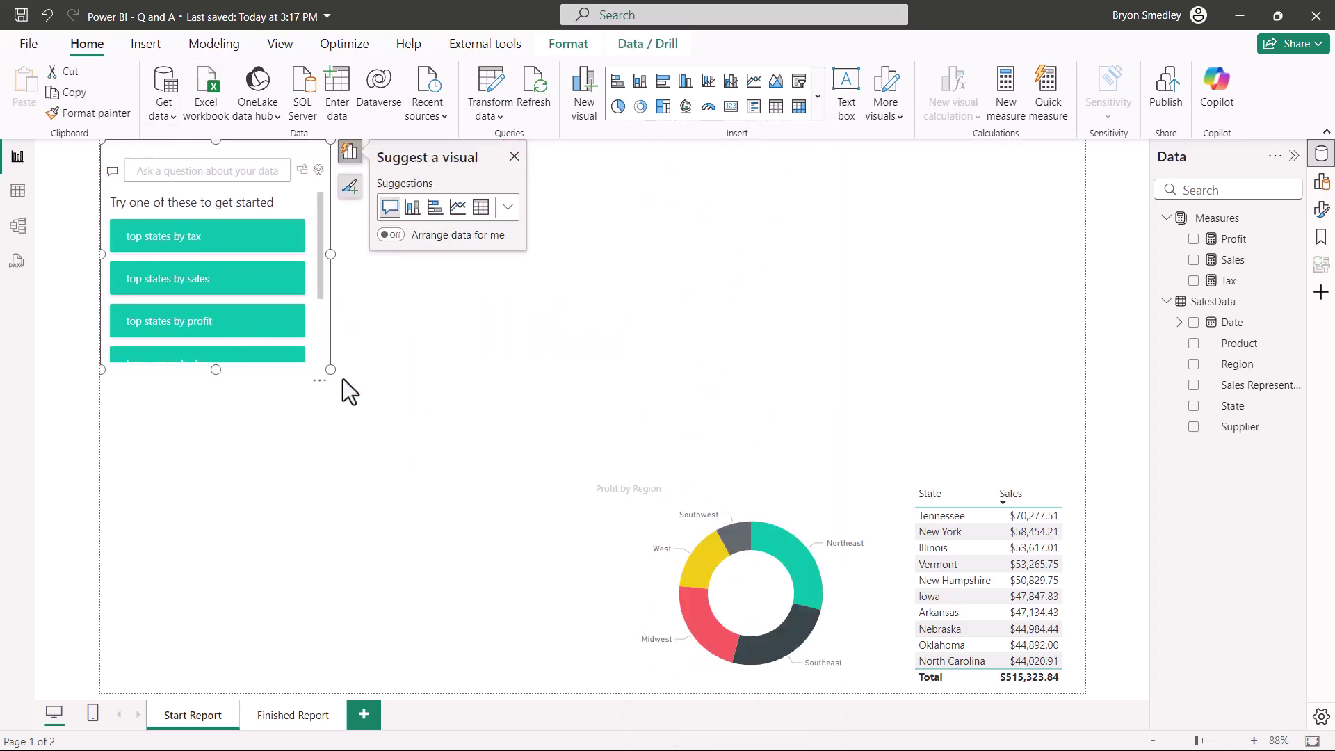
left_click_drag(333, 372, 924, 464)
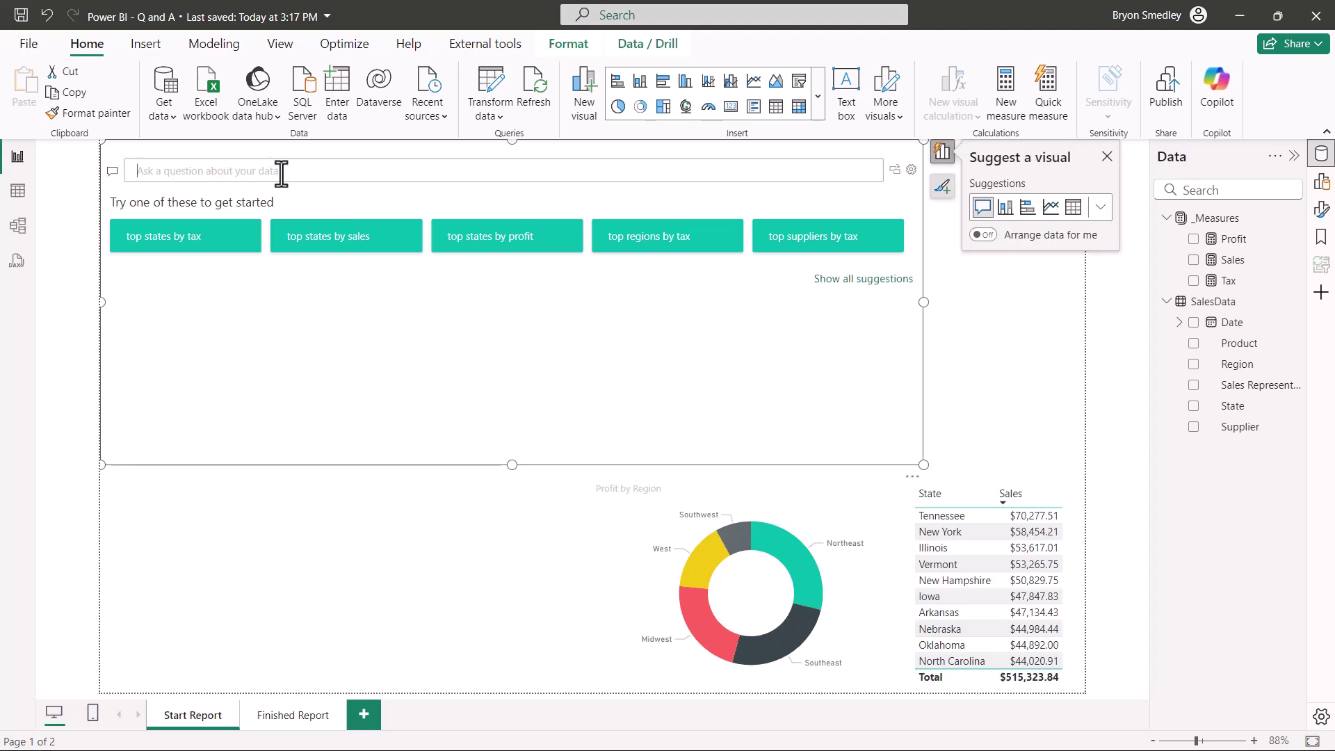
Step: Ask 'top 15 tax by state column chart' and resize the chart to fill the left half
type("tax by state")
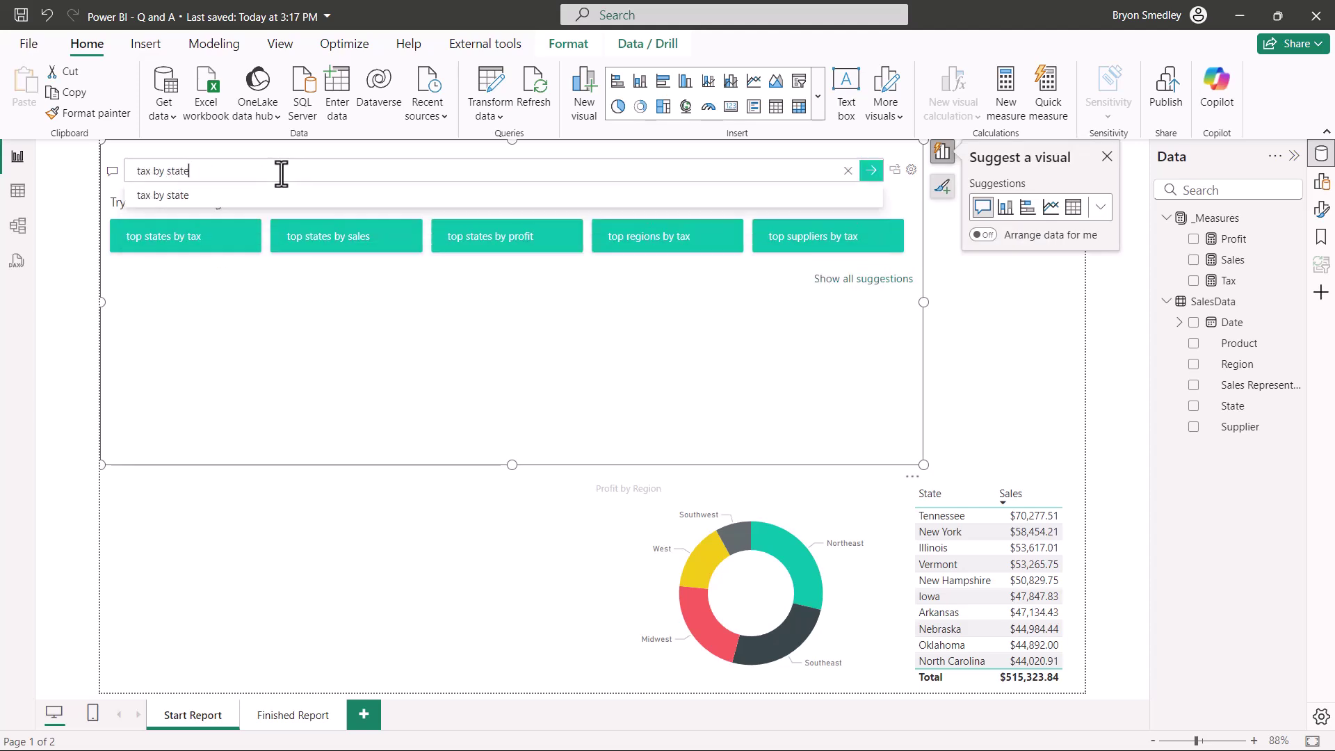
type(" column c")
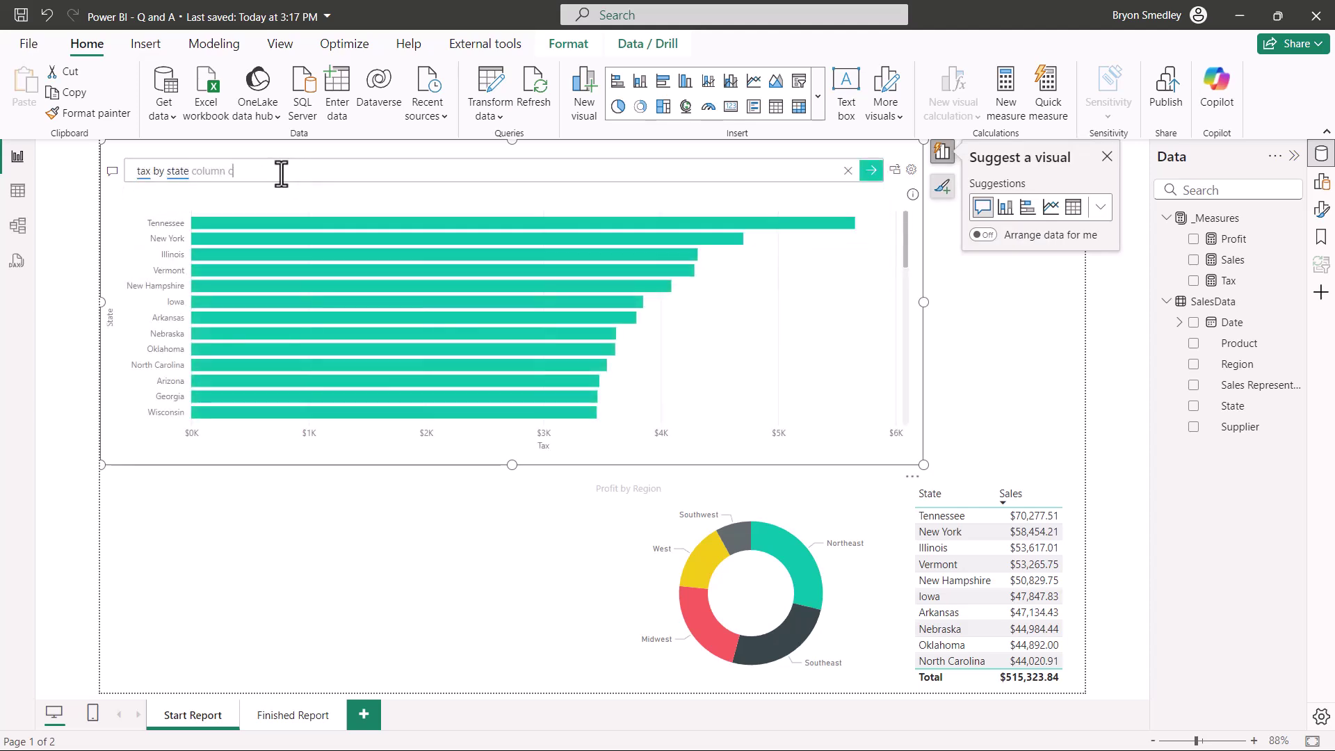
type("hart")
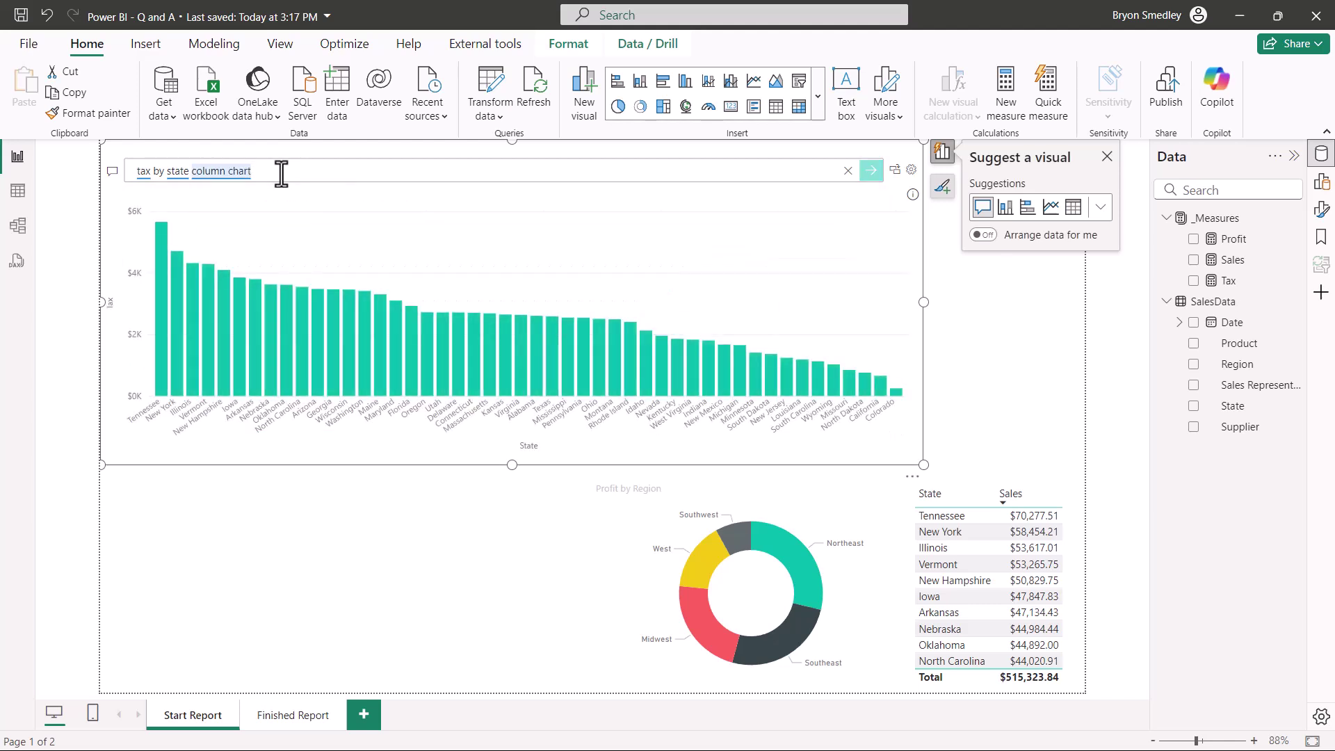
left_click(134, 171)
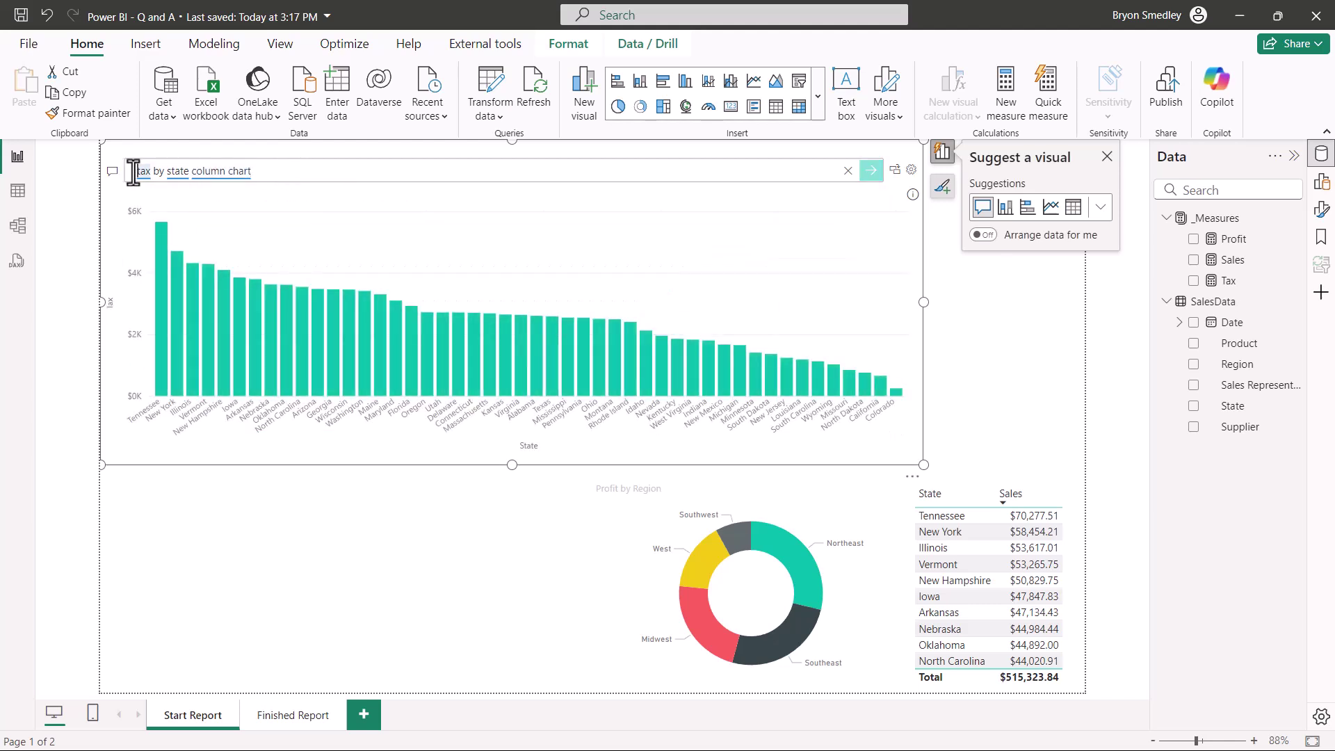
type("top 1")
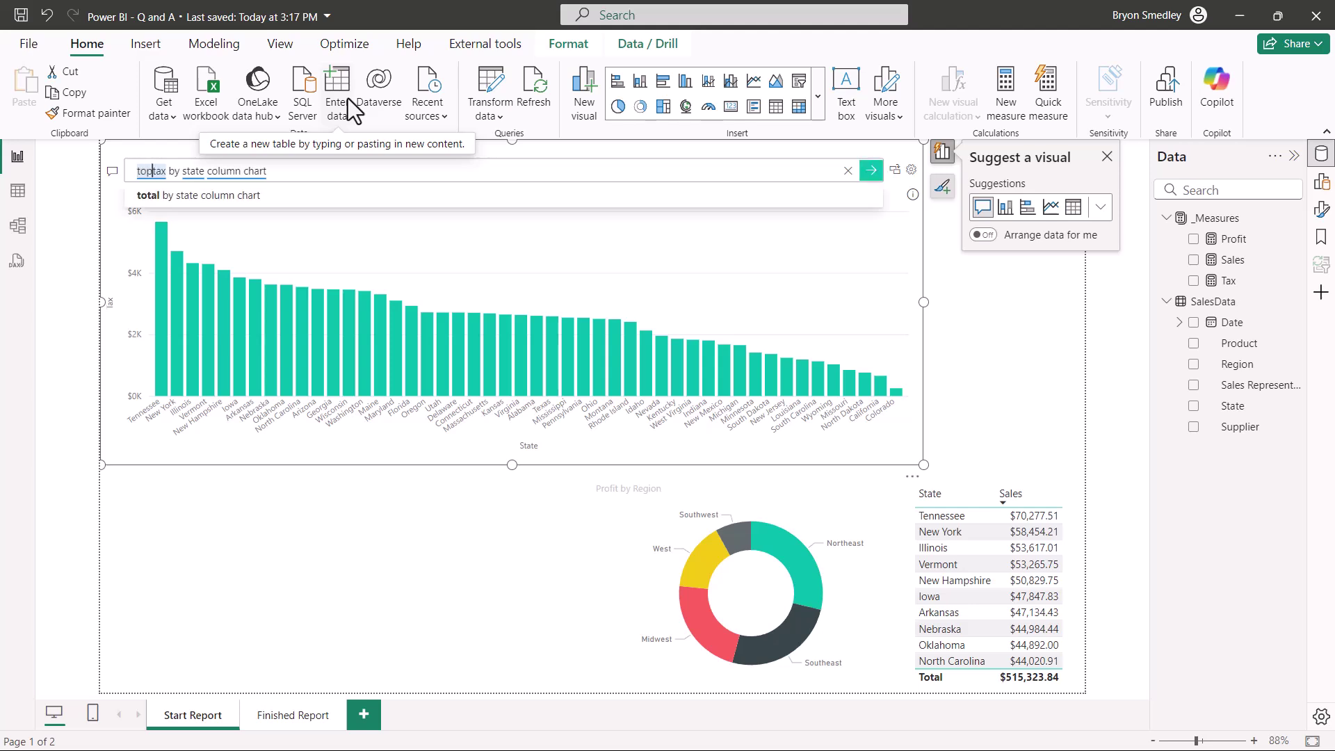
type("5")
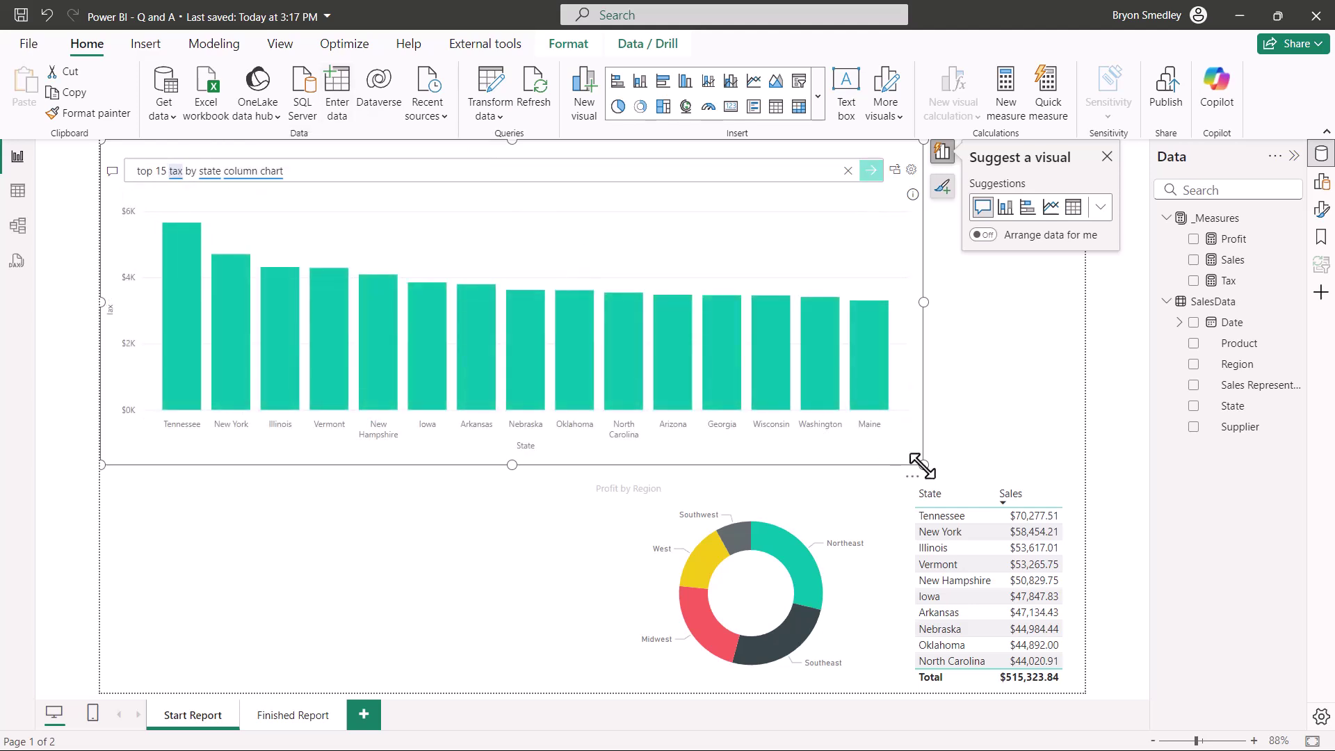
left_click_drag(923, 465, 589, 711)
left_click(733, 369)
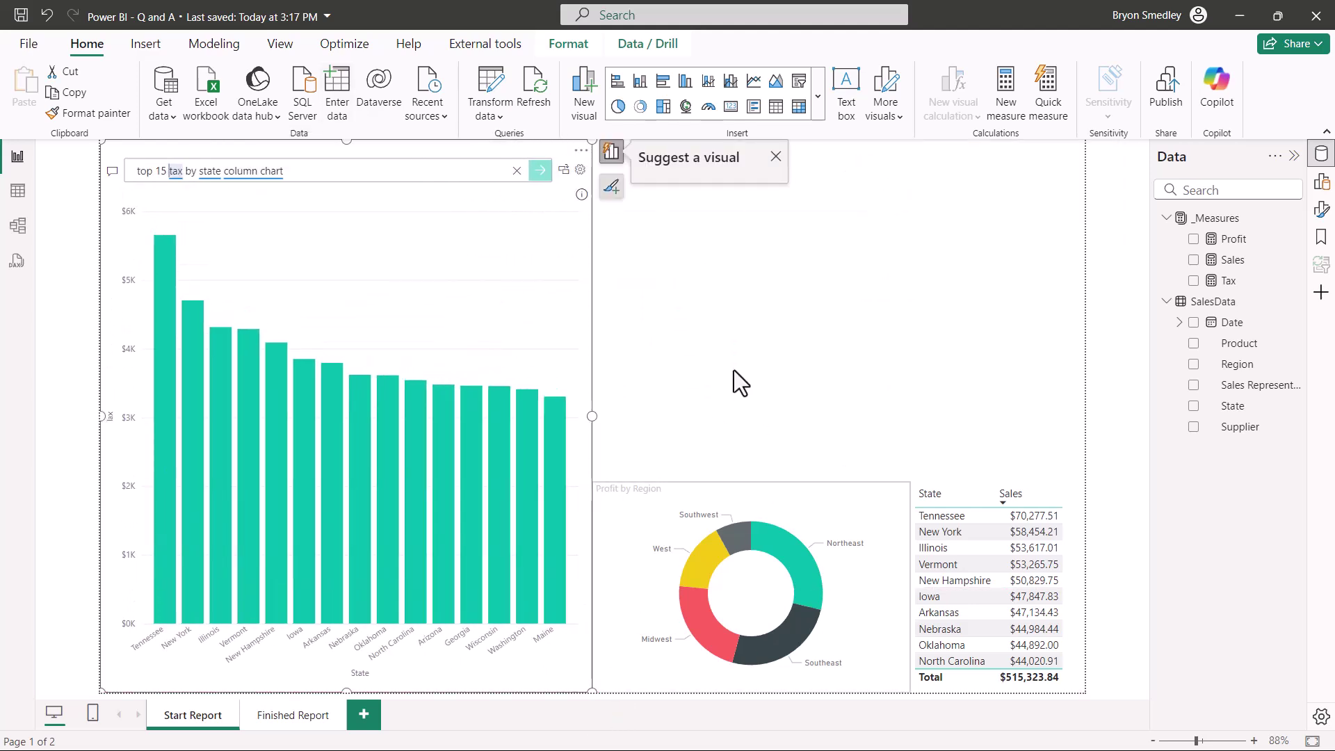
Step: Add a 'profit by state filled map' Q&A visual, then convert it and the tax chart to standard visuals
left_click(818, 97)
scroll(727, 536, "down", 5)
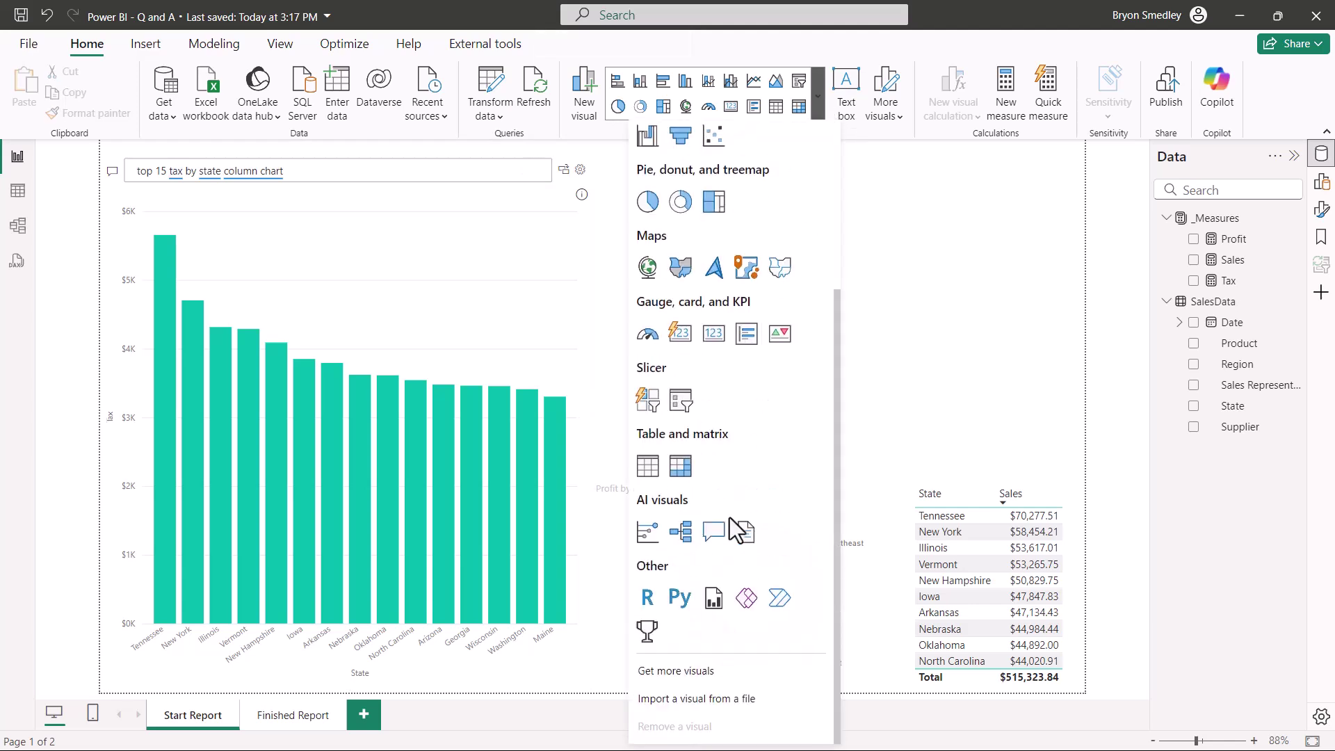
left_click(713, 533)
left_click_drag(900, 471, 1085, 483)
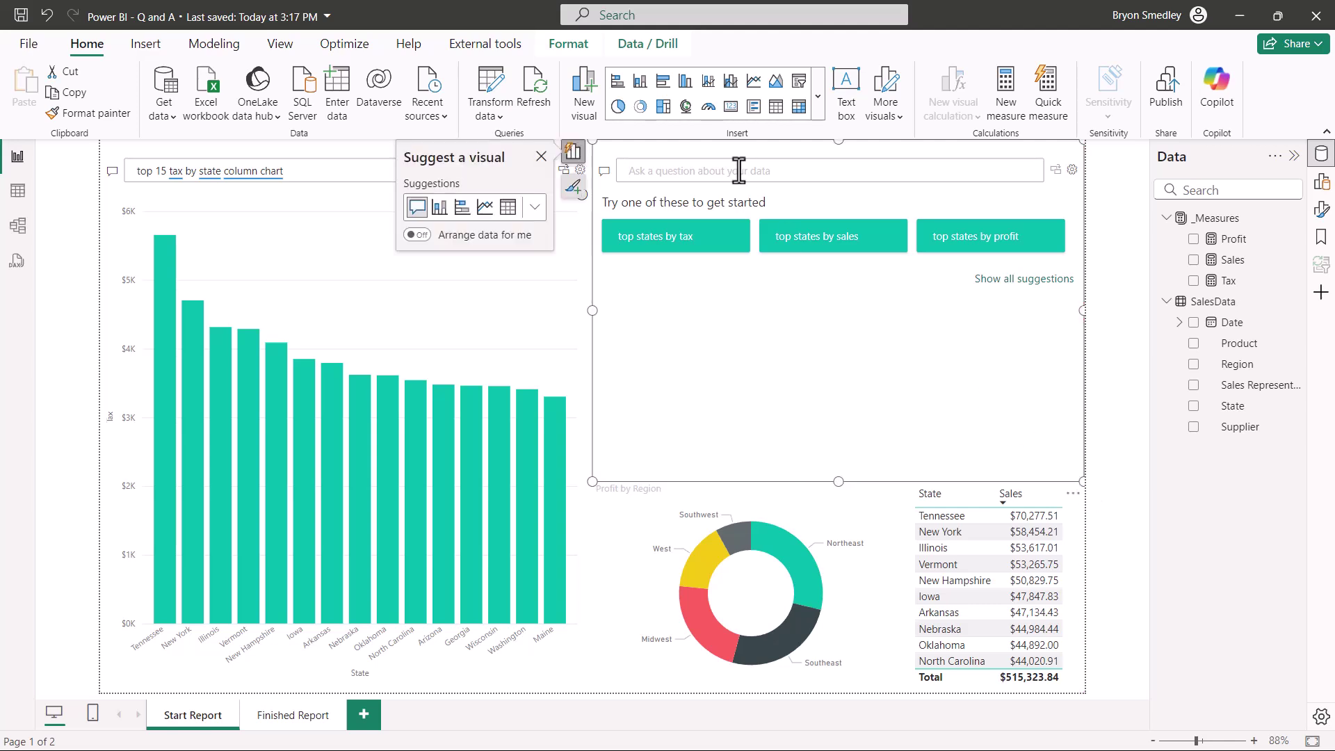
type("profit ")
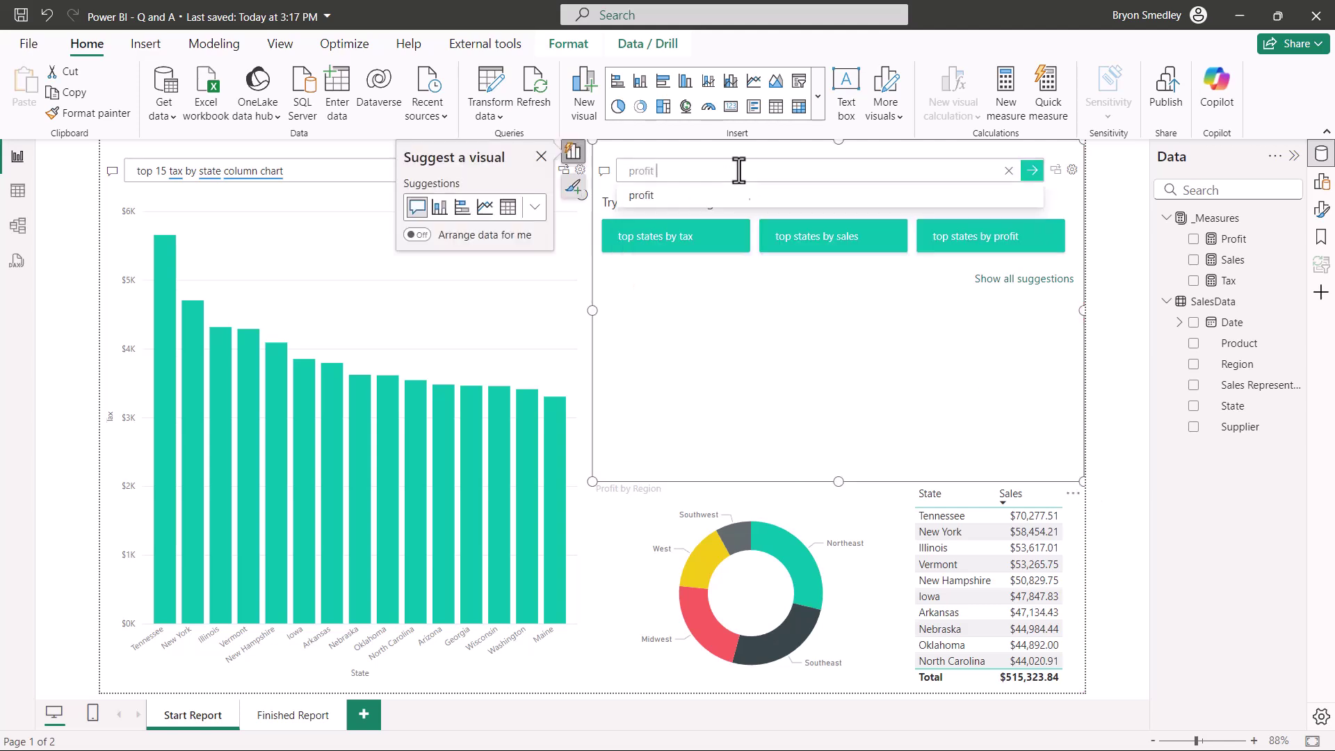
type("by state filled")
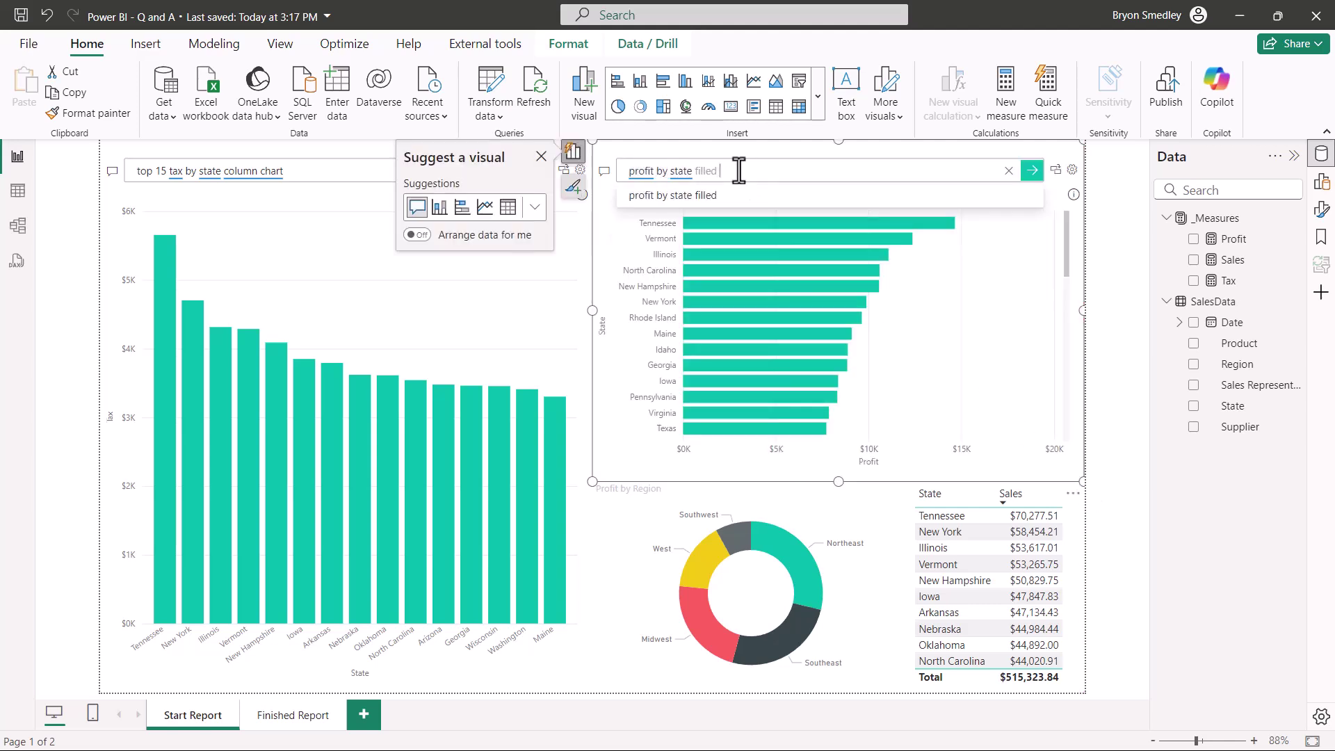
type(" map")
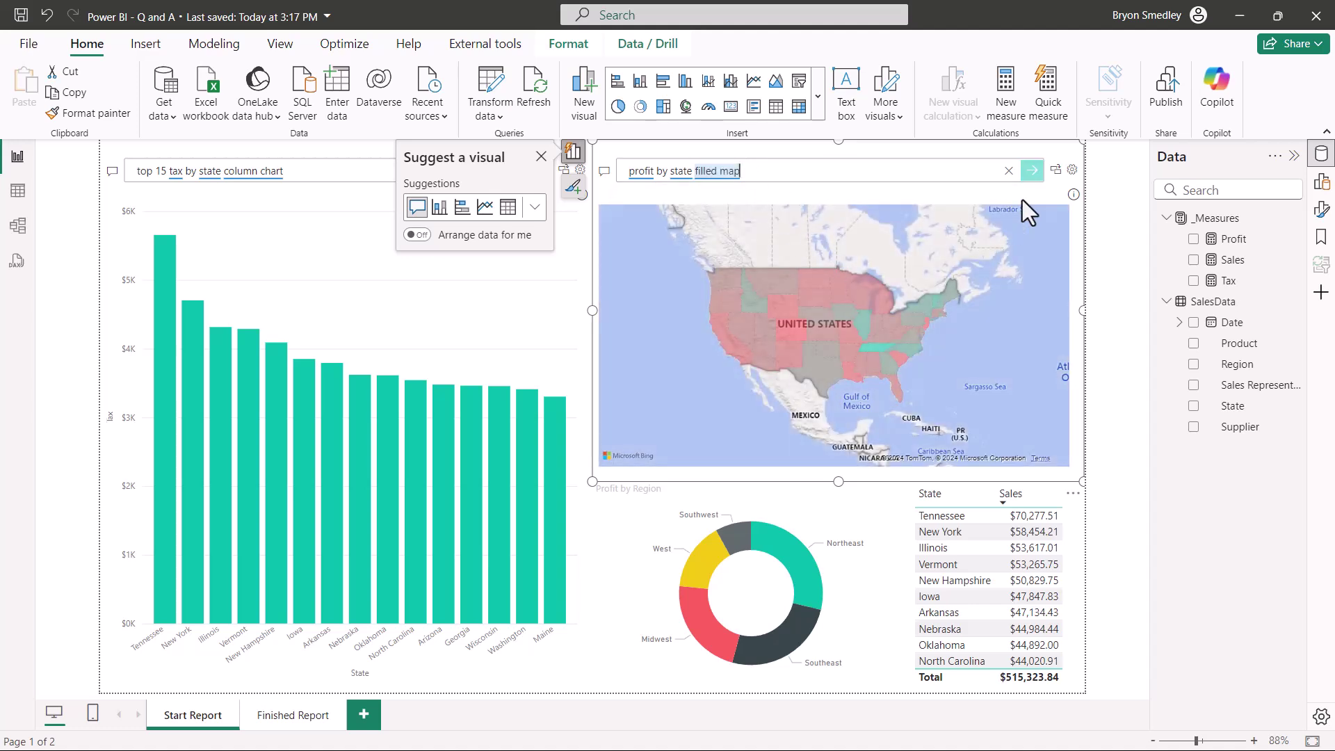
left_click(1055, 171)
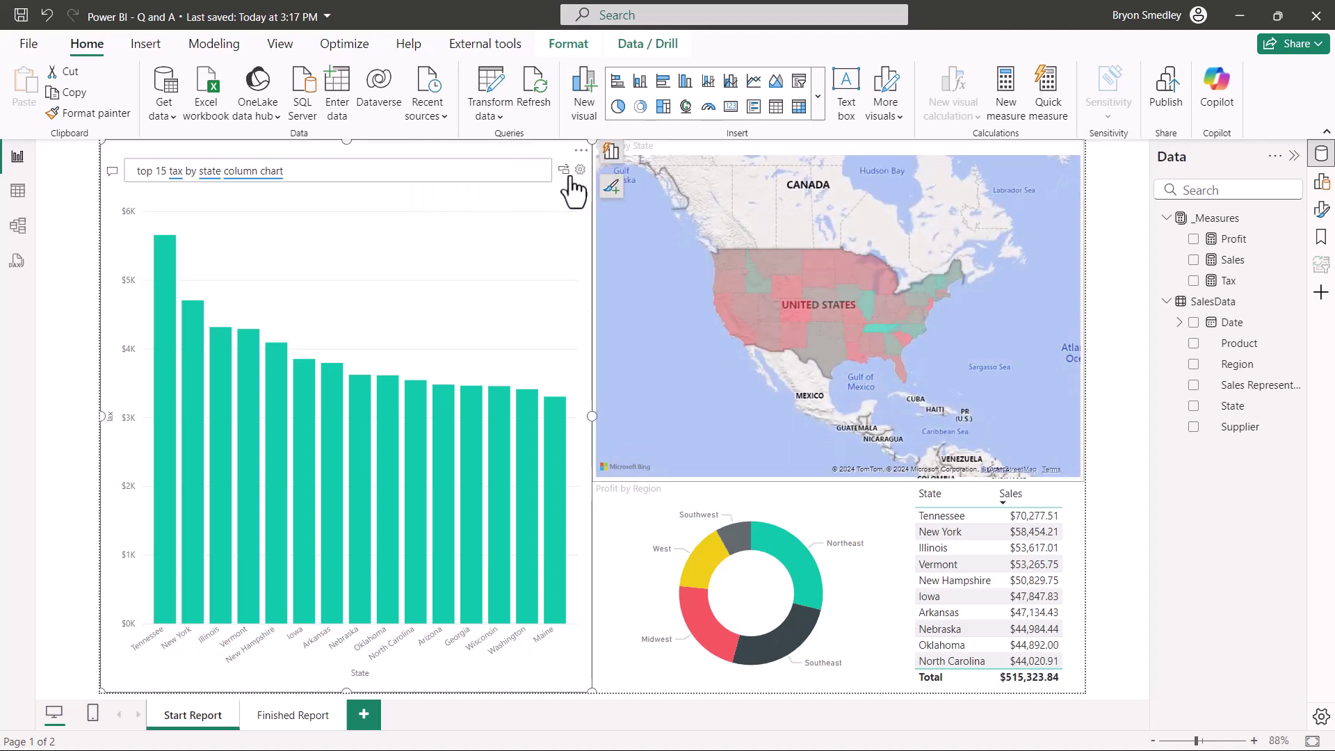
left_click(563, 171)
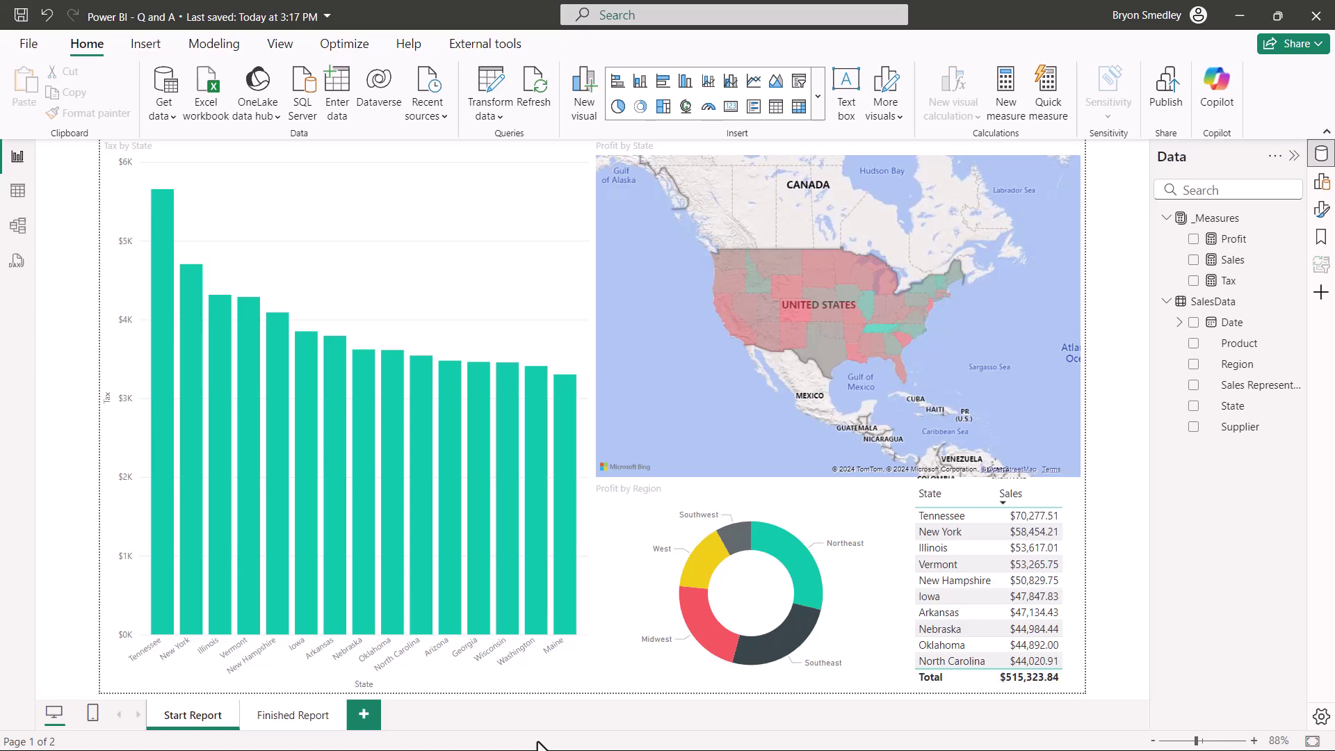
Step: Add a new report page, insert a Q&A visual on it, and open its Q&A setup
left_click(364, 713)
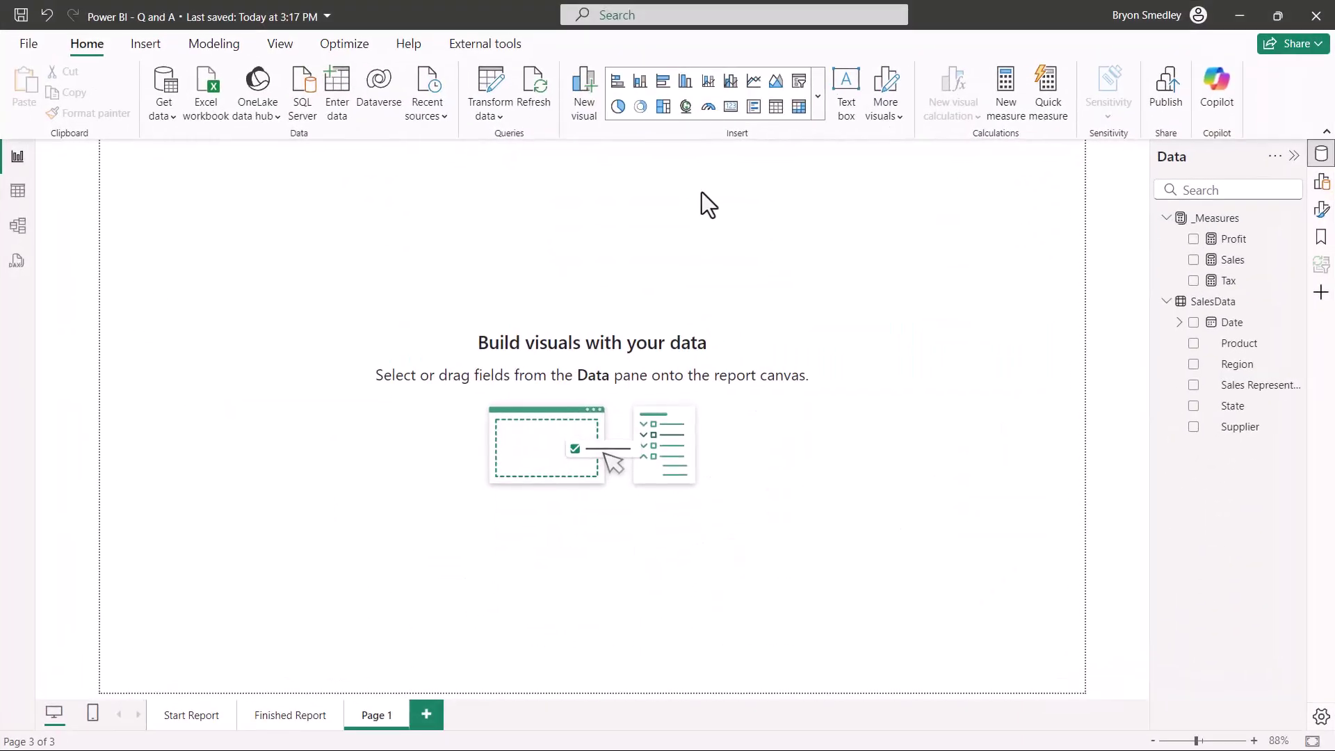
left_click(819, 93)
scroll(771, 409, "down", 3)
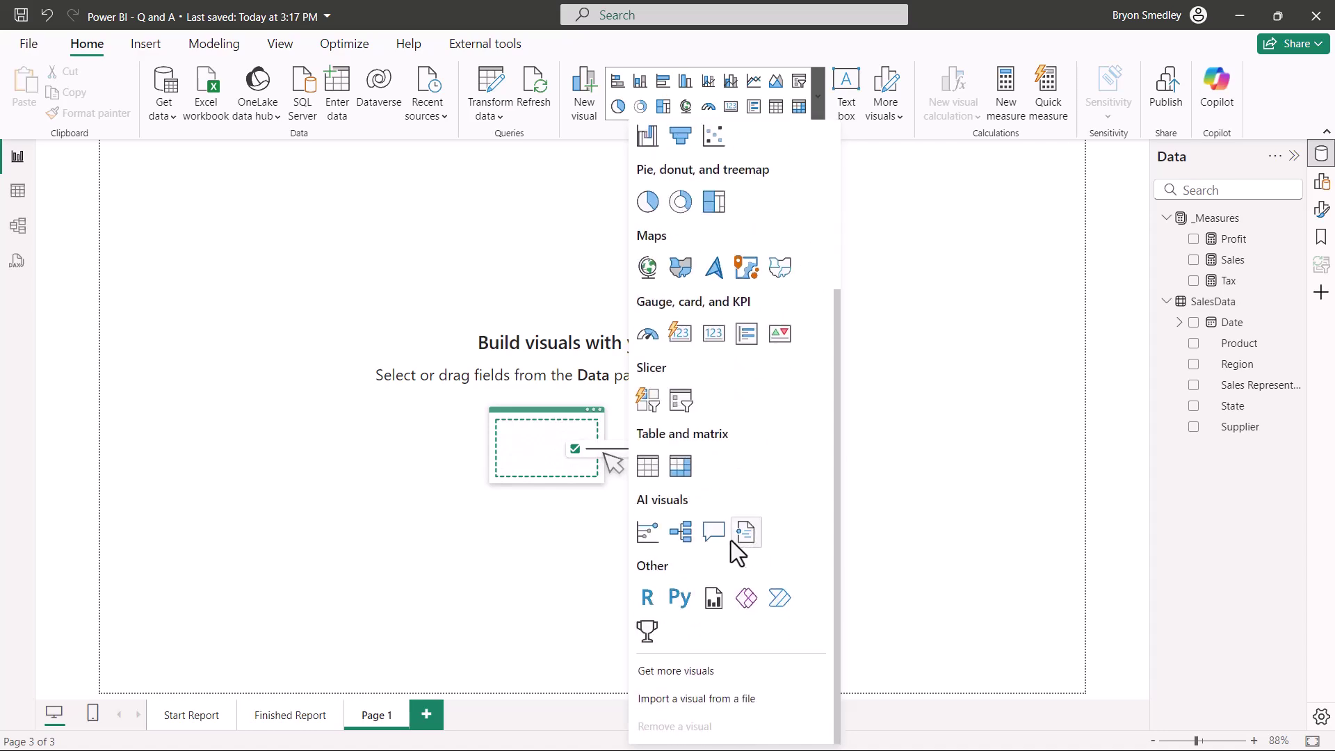
left_click(713, 532)
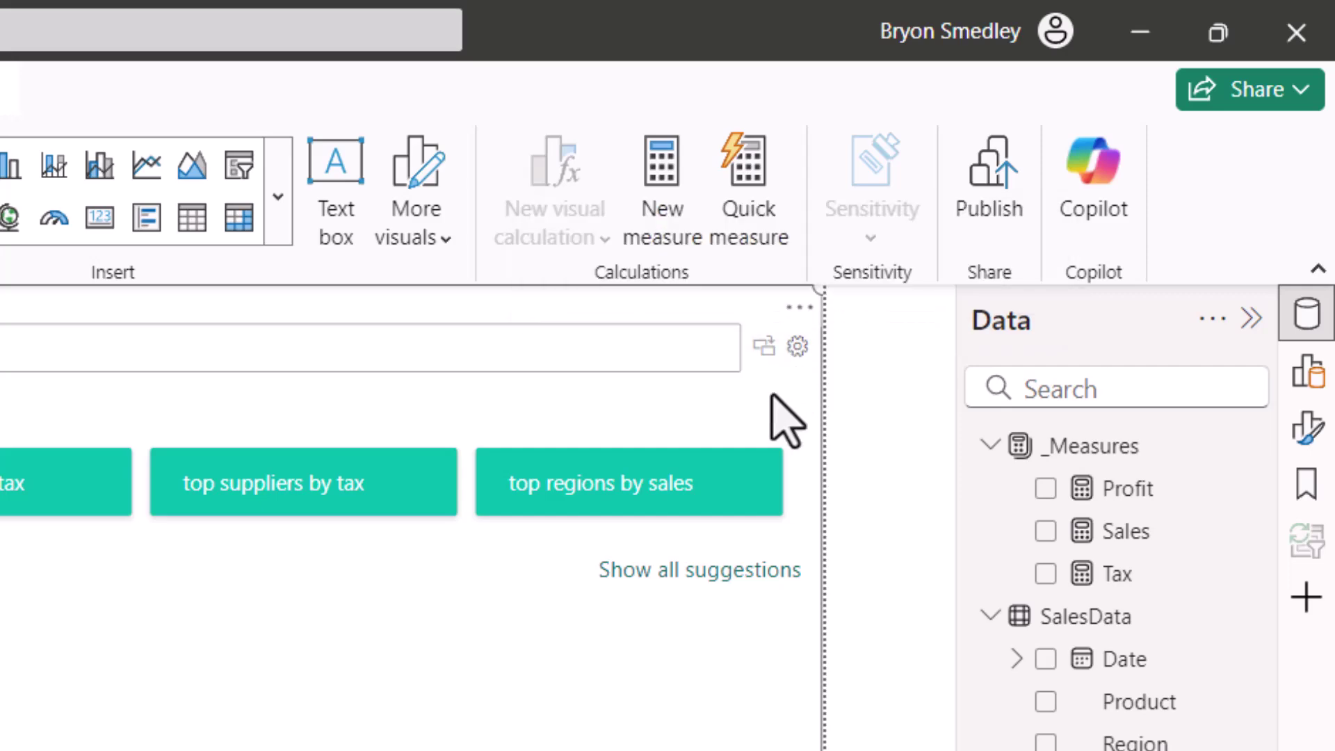
left_click(797, 345)
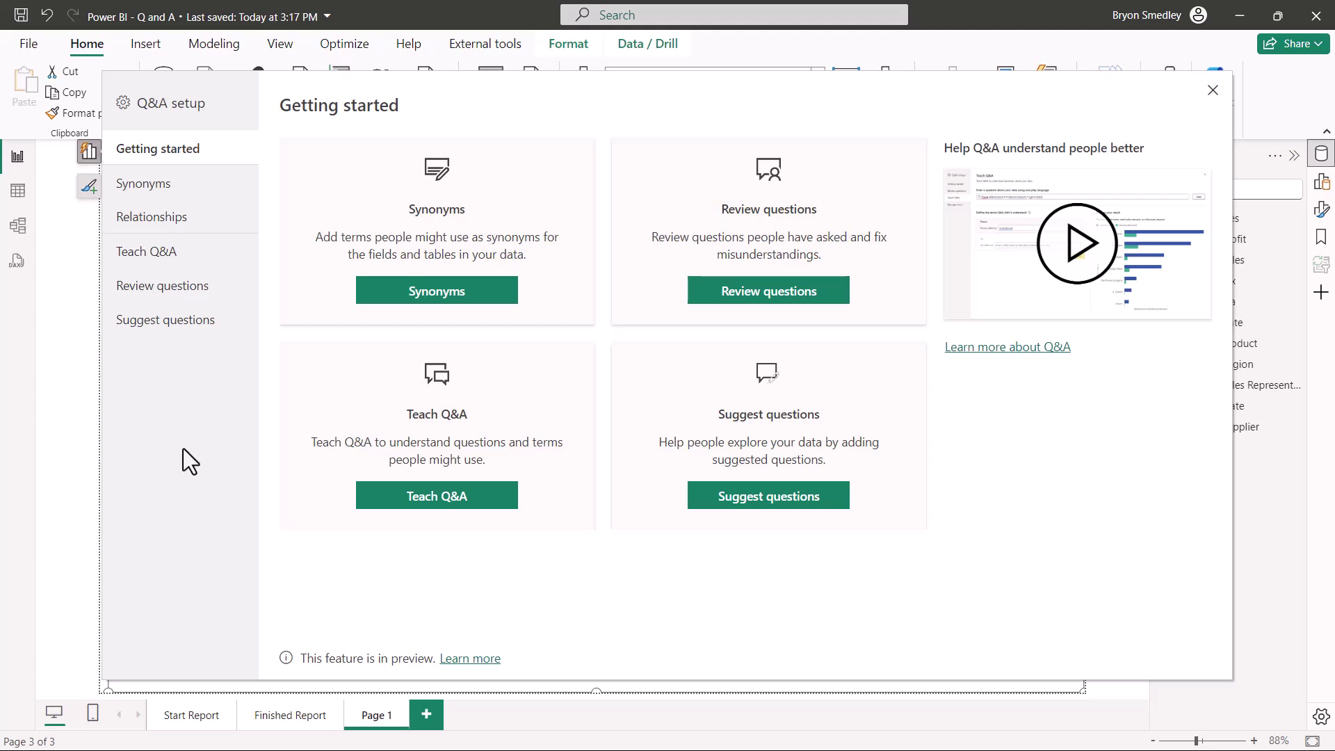
Step: Switch Q&A setup to the Synonyms page and scroll through the tables' fields
left_click(433, 298)
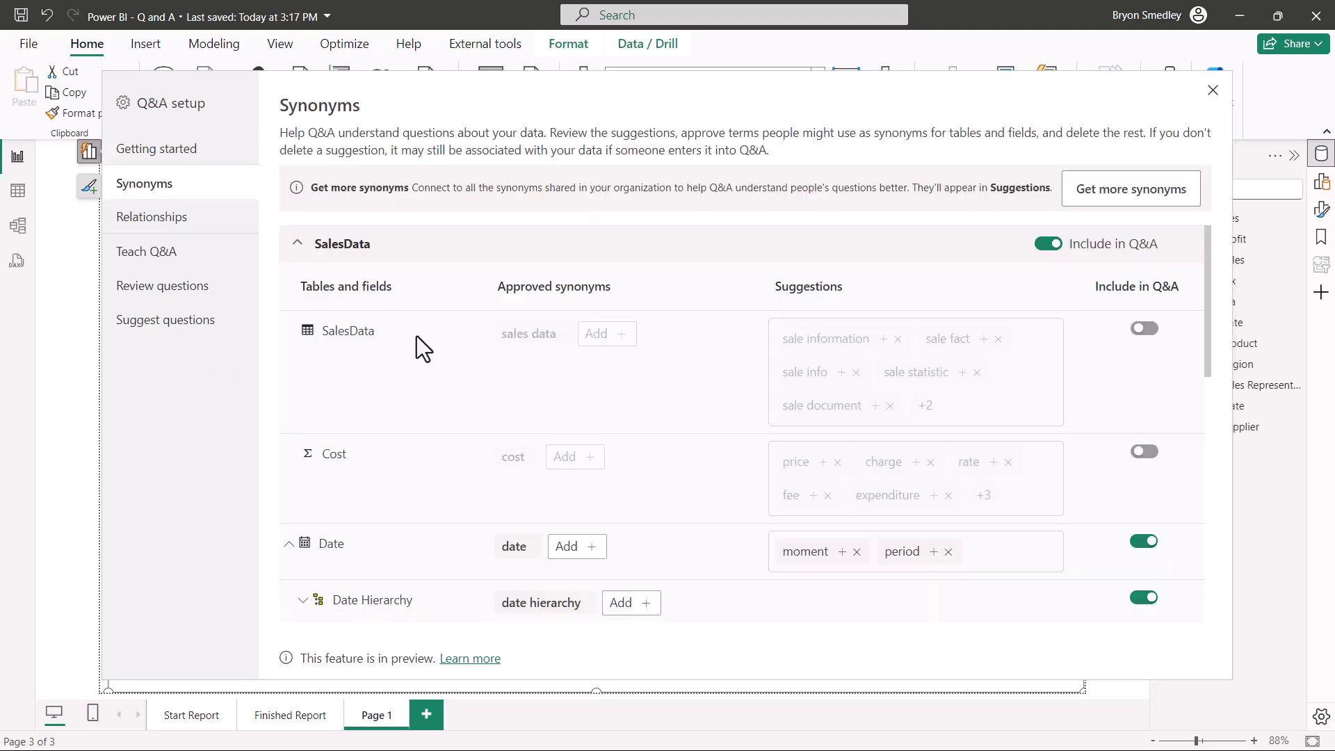
scroll(416, 336, "down", 3)
scroll(417, 335, "down", 5)
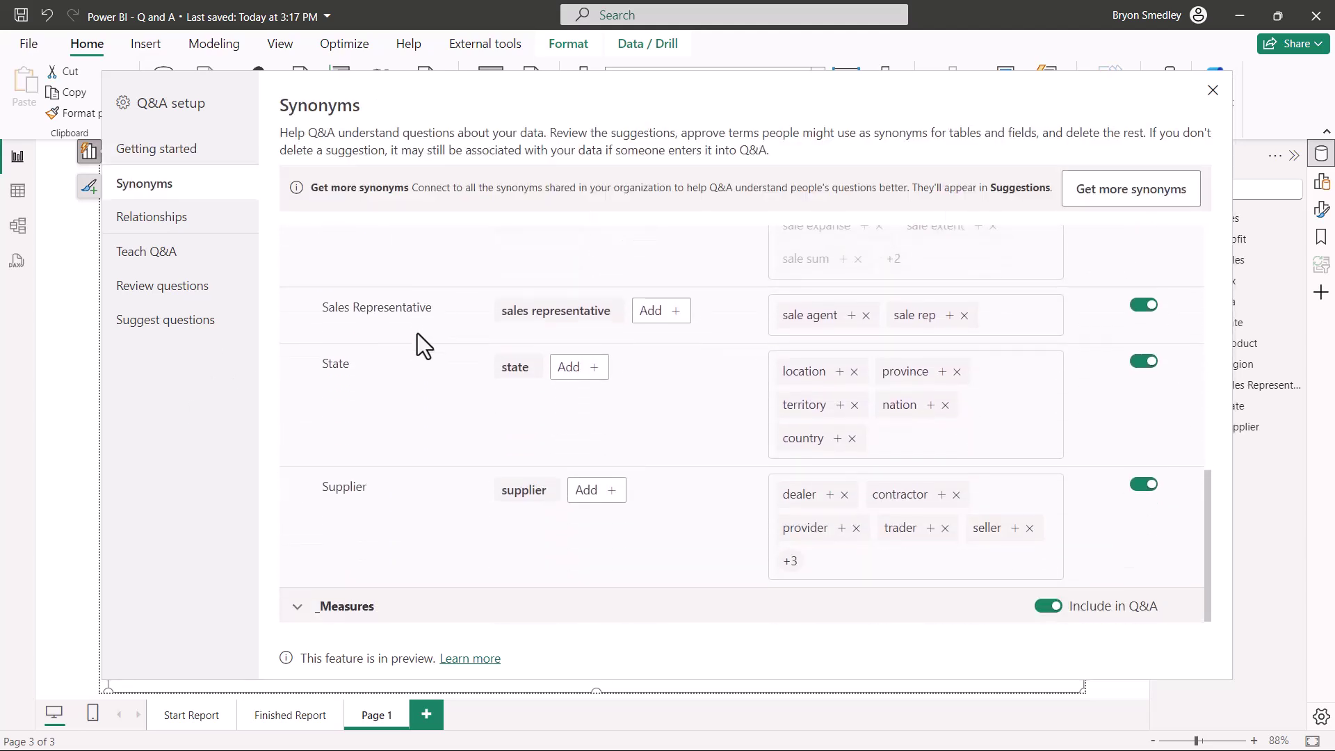
Step: Expand the _Measures table and review its synonyms and Include in Q&A toggles
left_click(327, 611)
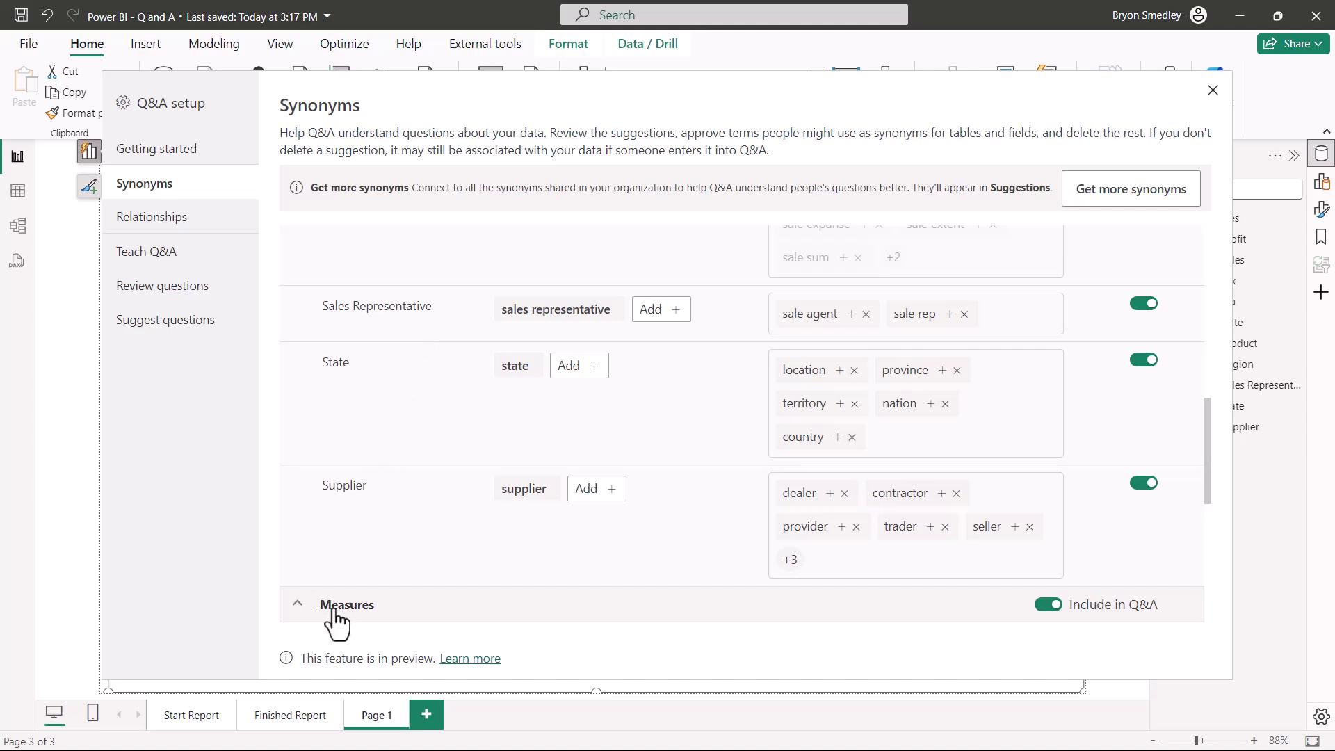
scroll(385, 465, "down", 5)
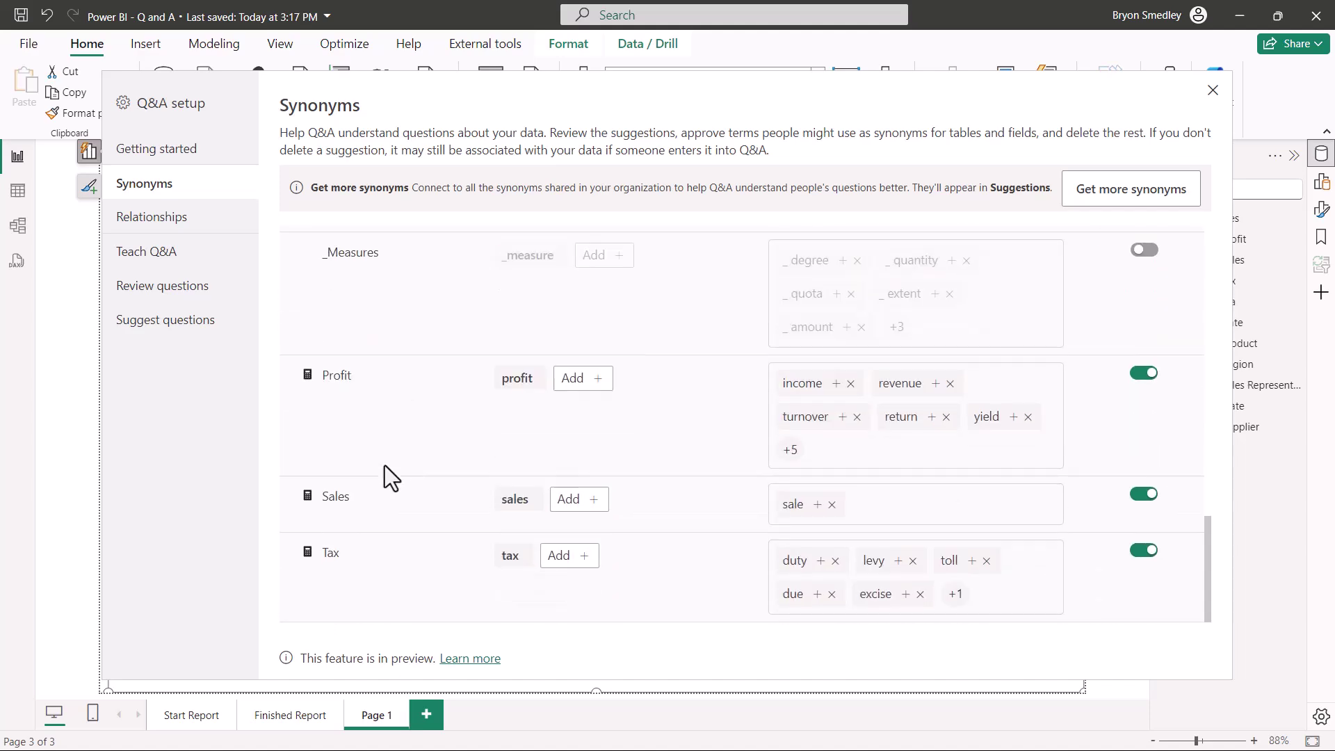
scroll(406, 466, "up", 13)
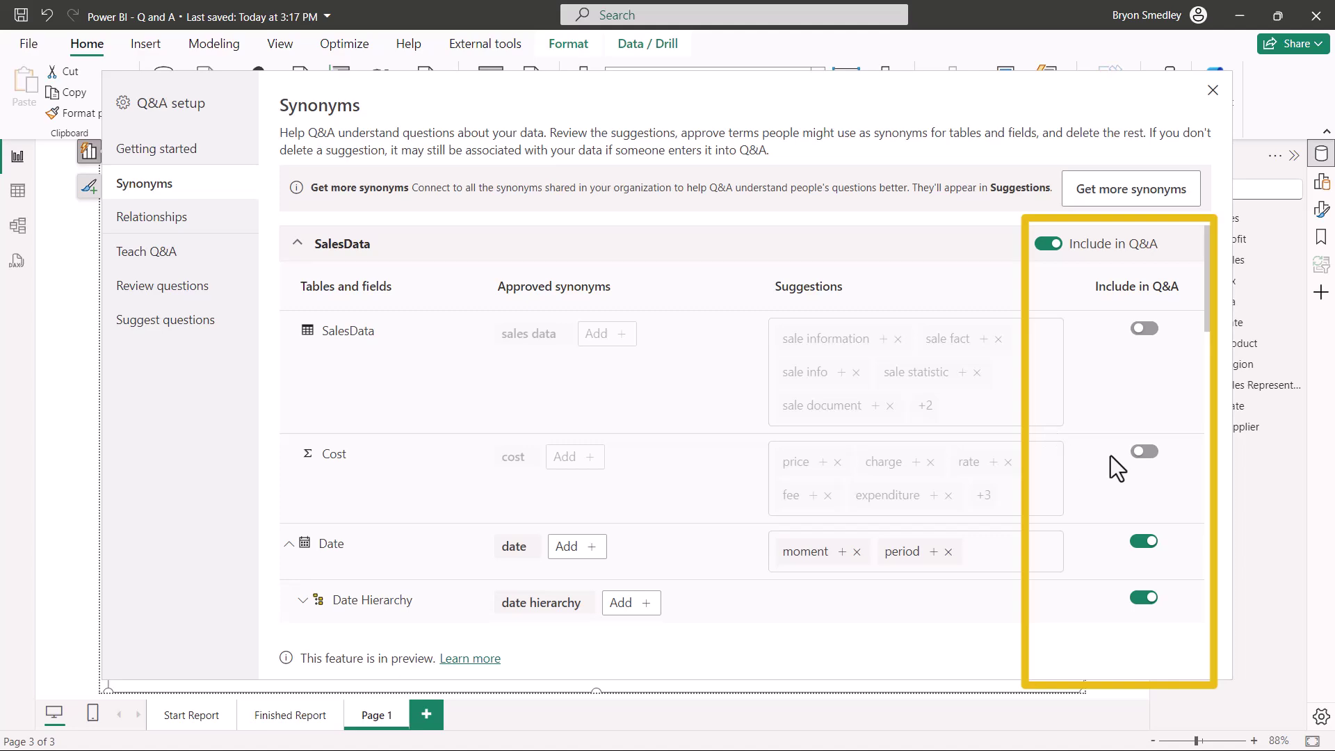
scroll(1031, 468, "down", 10)
scroll(1032, 469, "down", 5)
scroll(1032, 480, "down", 2)
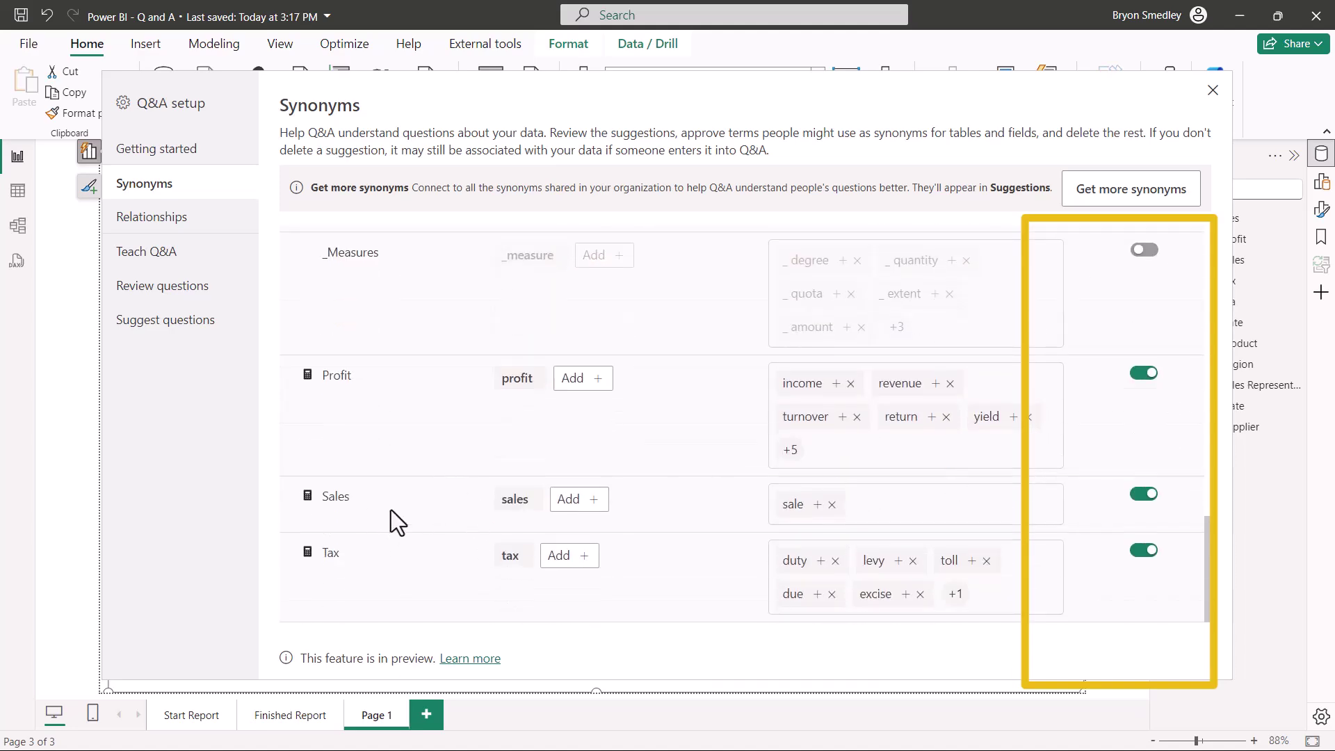
scroll(1084, 535, "up", 10)
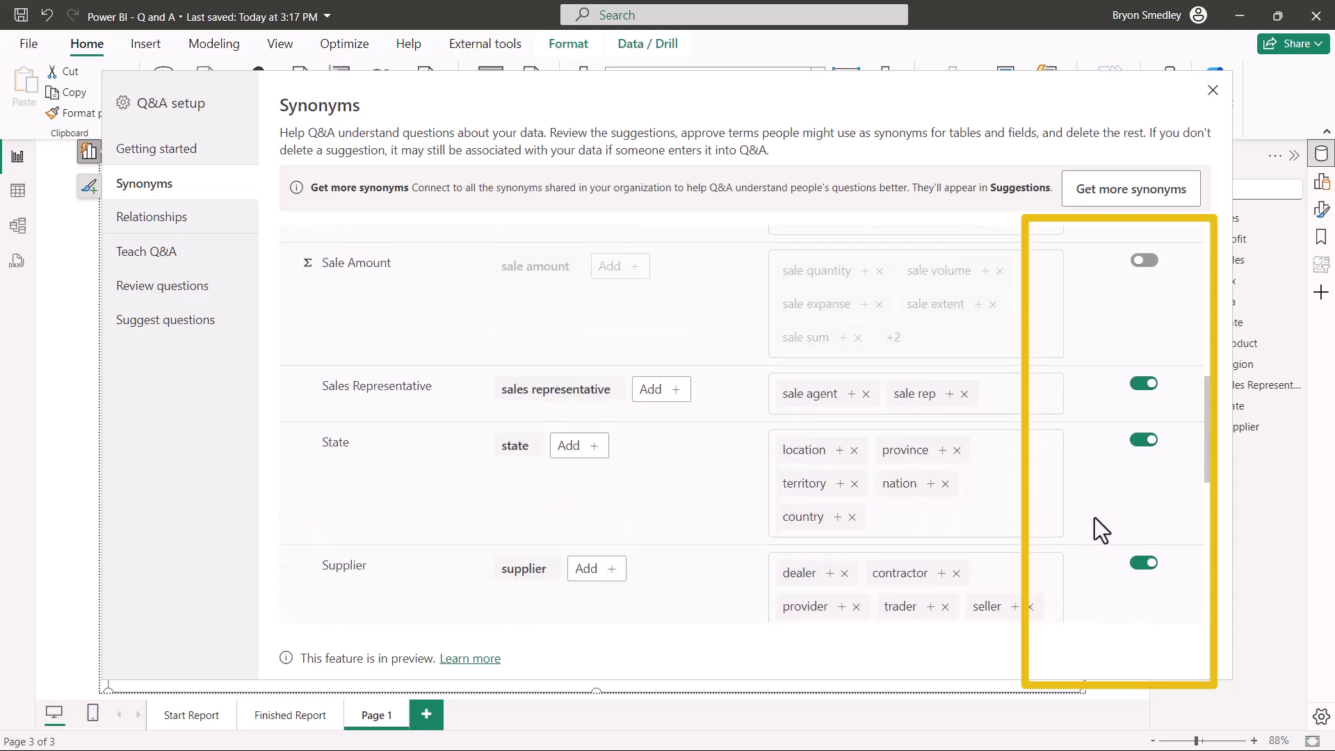
scroll(1095, 517, "up", 7)
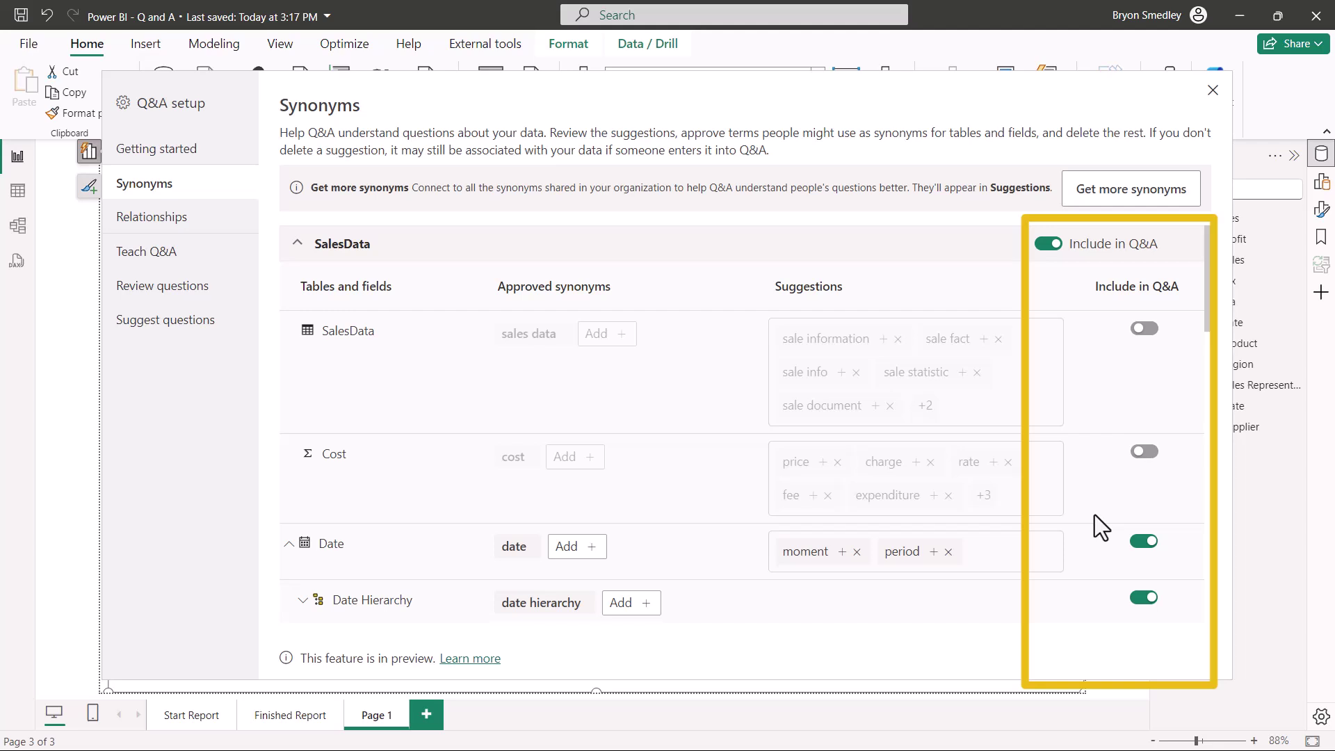
scroll(973, 486, "down", 5)
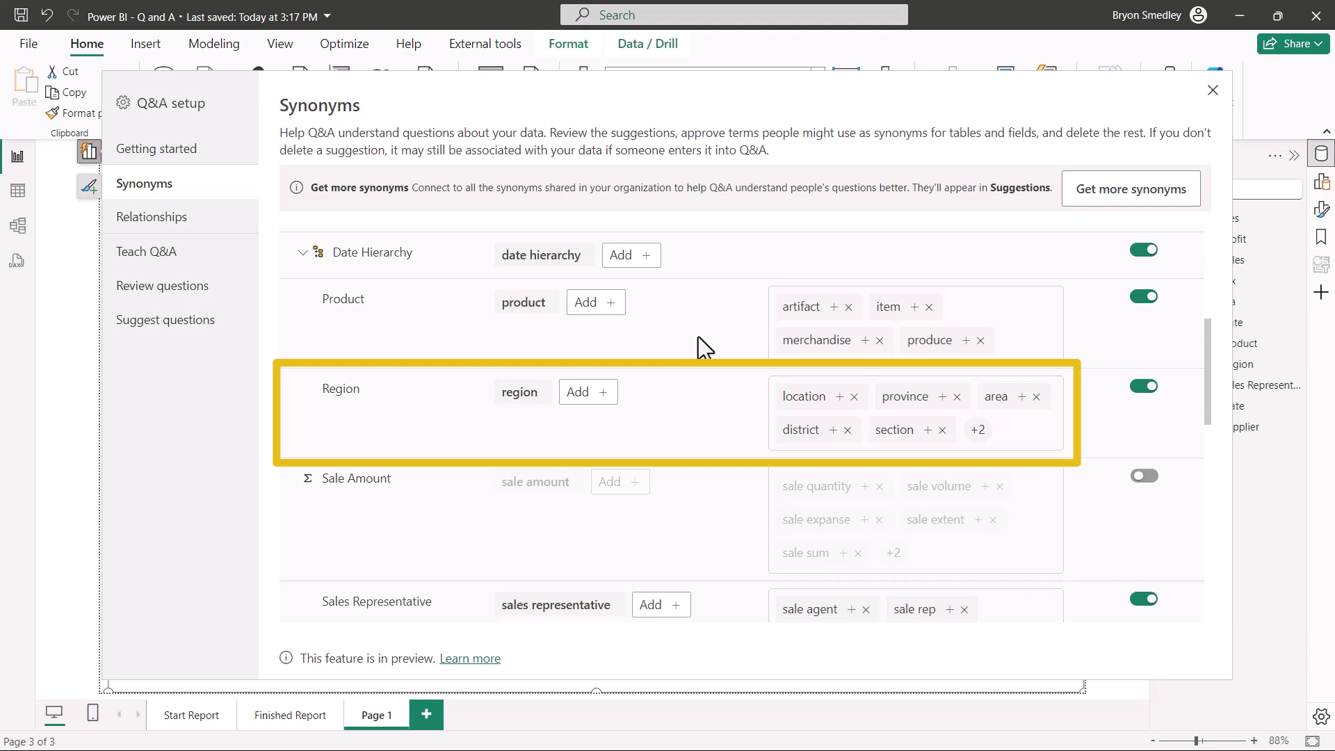
Step: Reveal Region's remaining suggestions and add SKU as a Product synonym
left_click(978, 429)
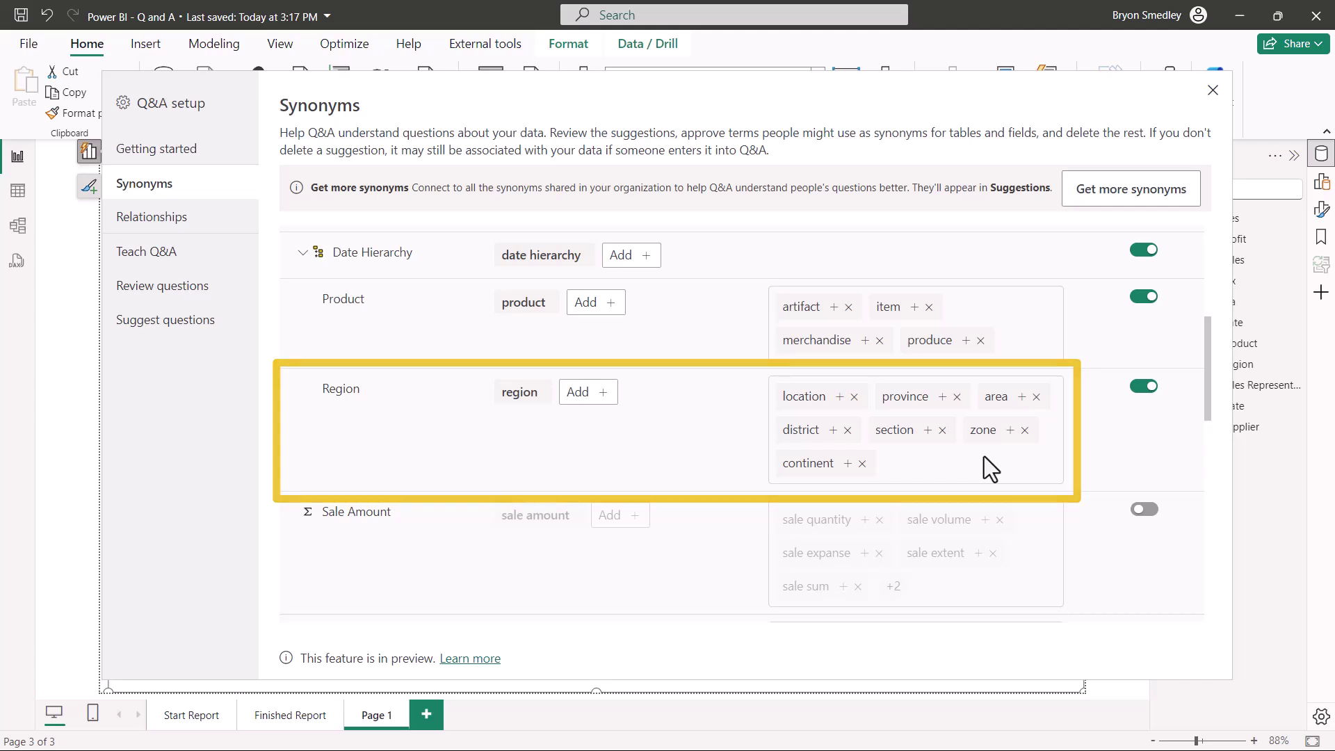
scroll(980, 456, "down", 7)
scroll(953, 456, "up", 10)
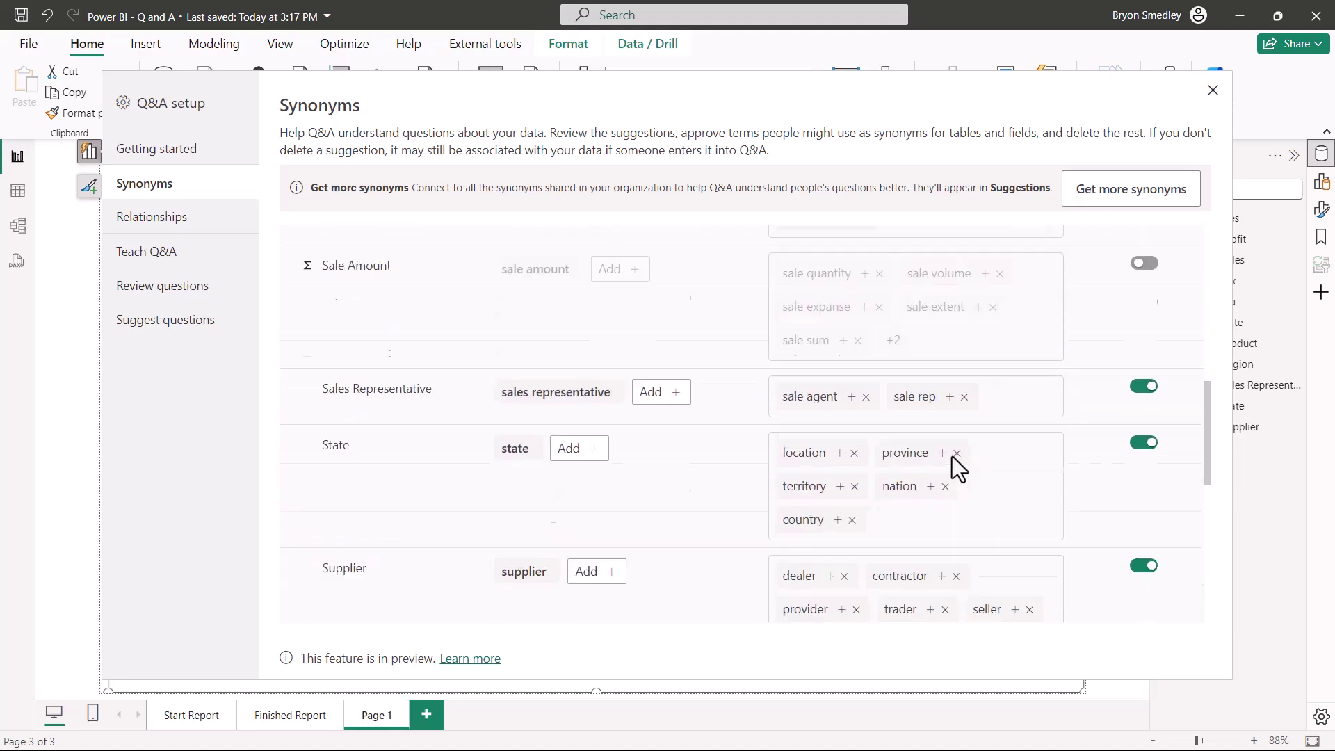
scroll(904, 445, "down", 3)
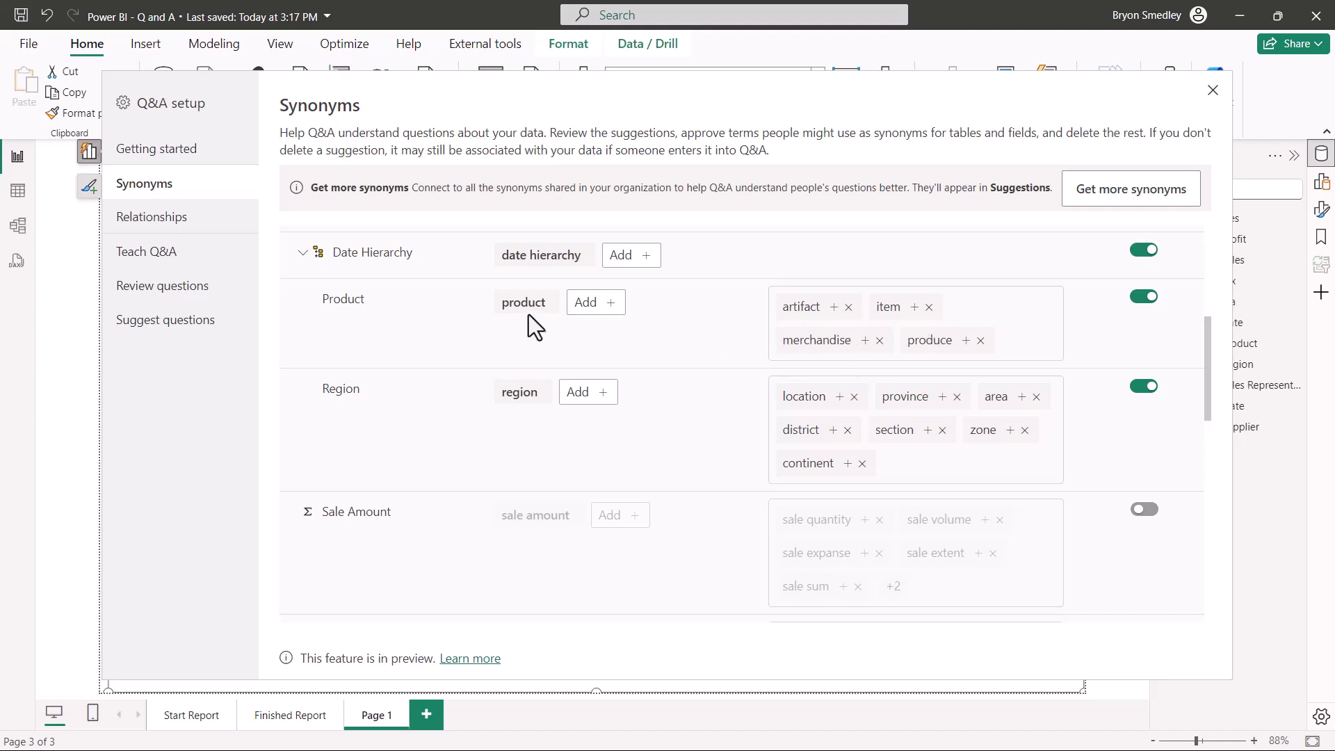
left_click(597, 306)
type("SKU")
key("Return")
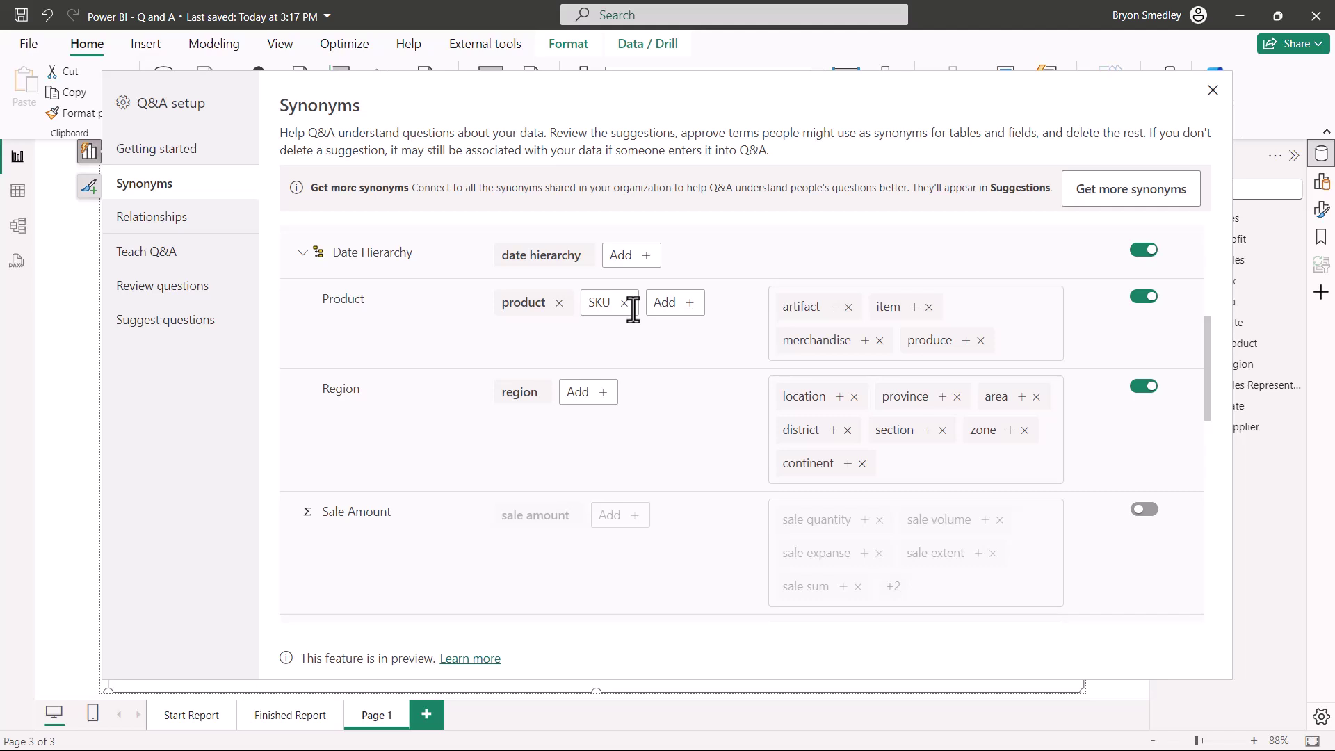
Step: Add republic and Commonwealth as synonyms for State
scroll(656, 407, "down", 3)
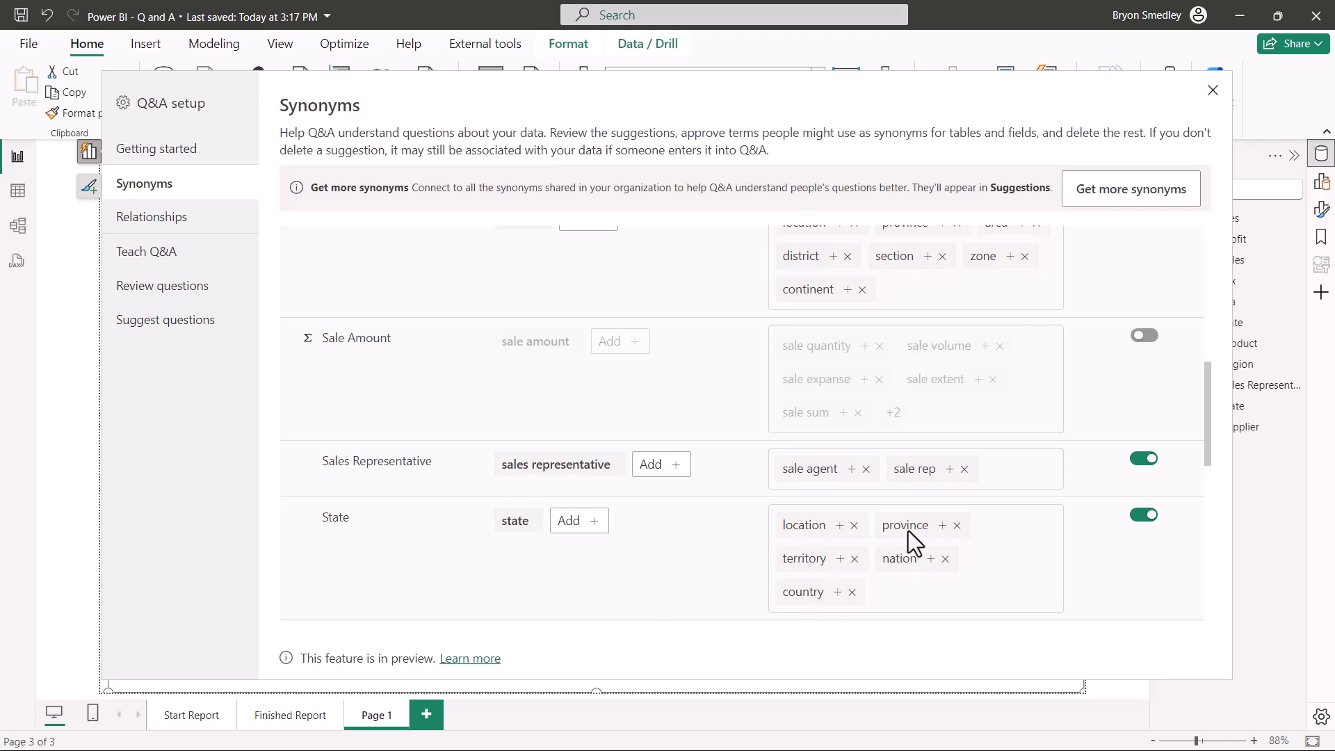
left_click(589, 523)
type("republic")
key("Return")
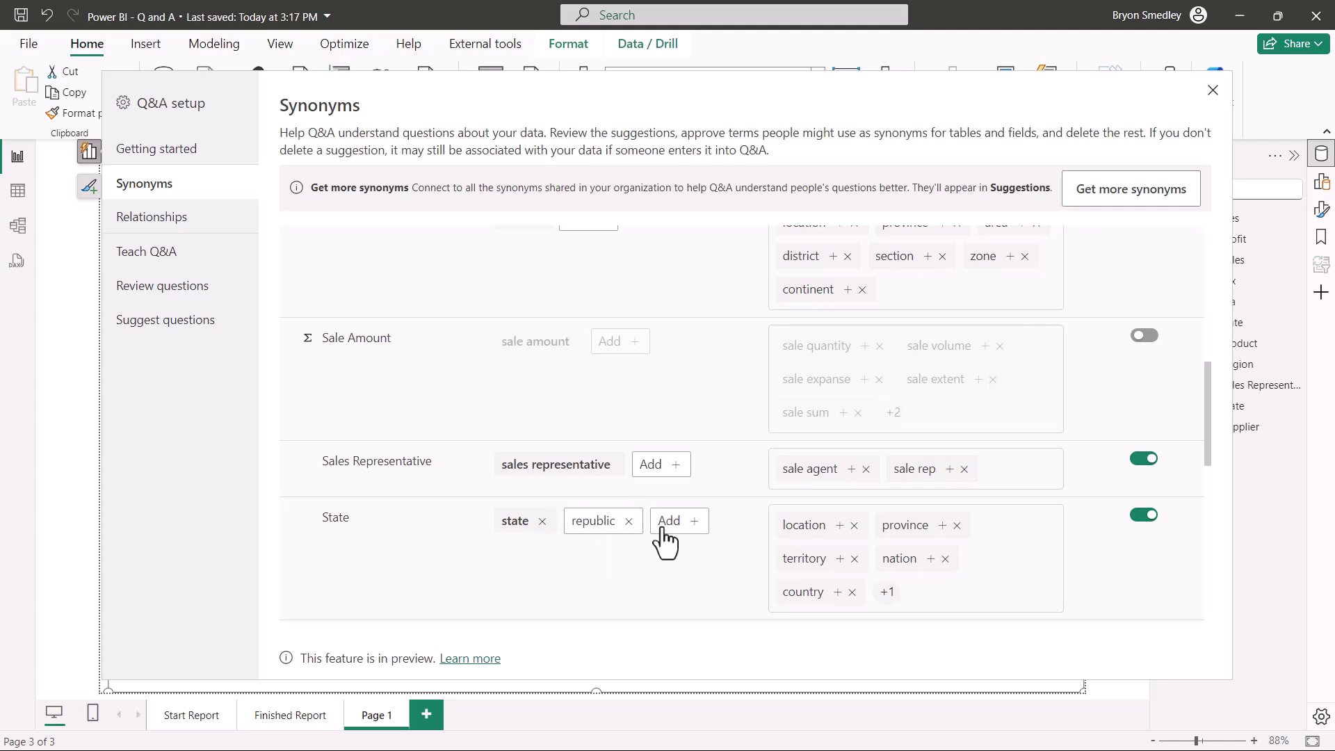
left_click(665, 529)
type("Commonwealth")
key("Return")
Step: Add Fee and Tribute as synonyms for Tax
scroll(593, 582, "down", 5)
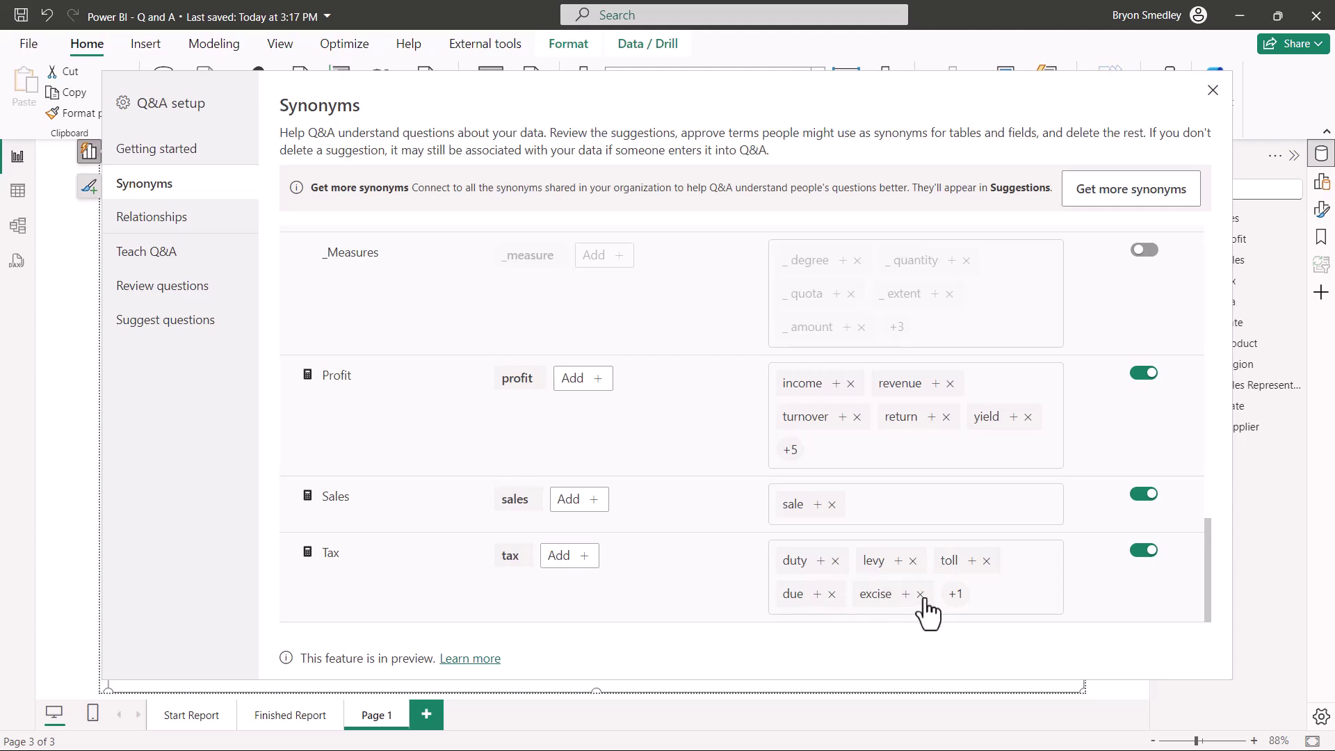
left_click(955, 595)
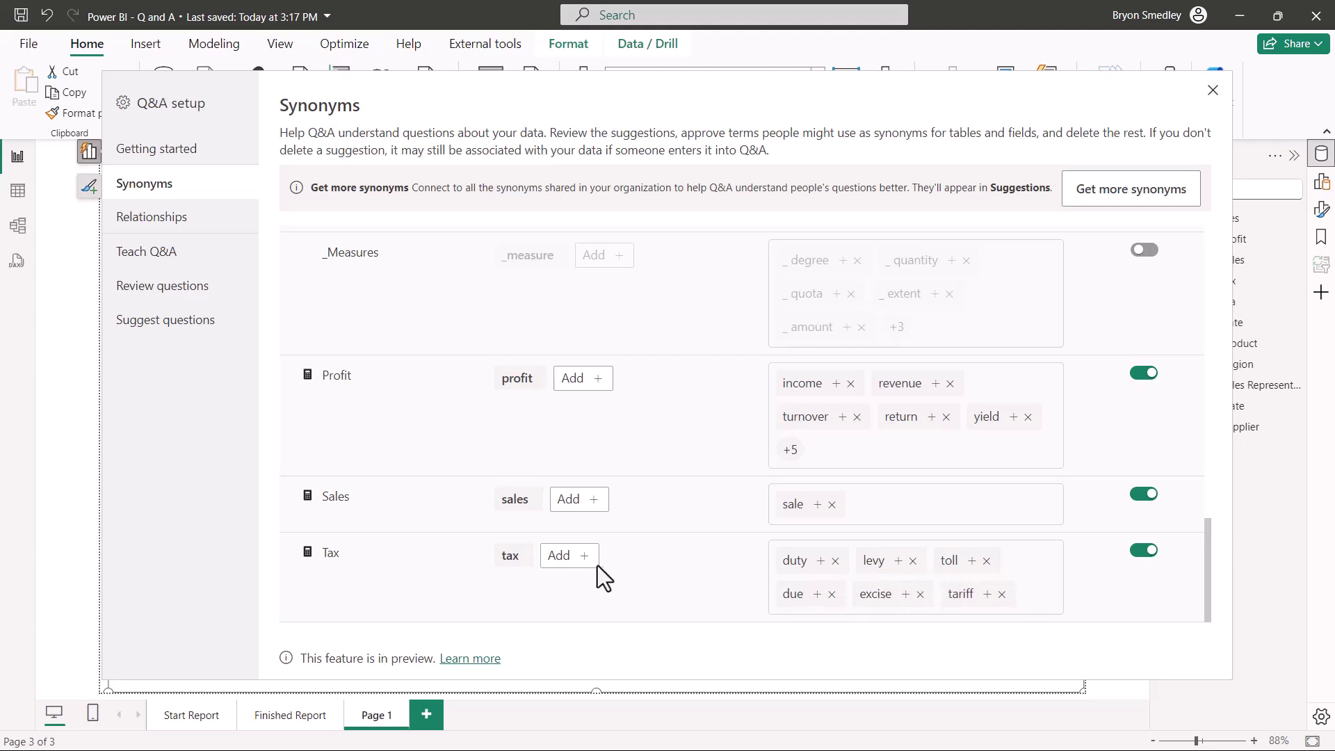
left_click(569, 554)
type("Fee")
key("Return")
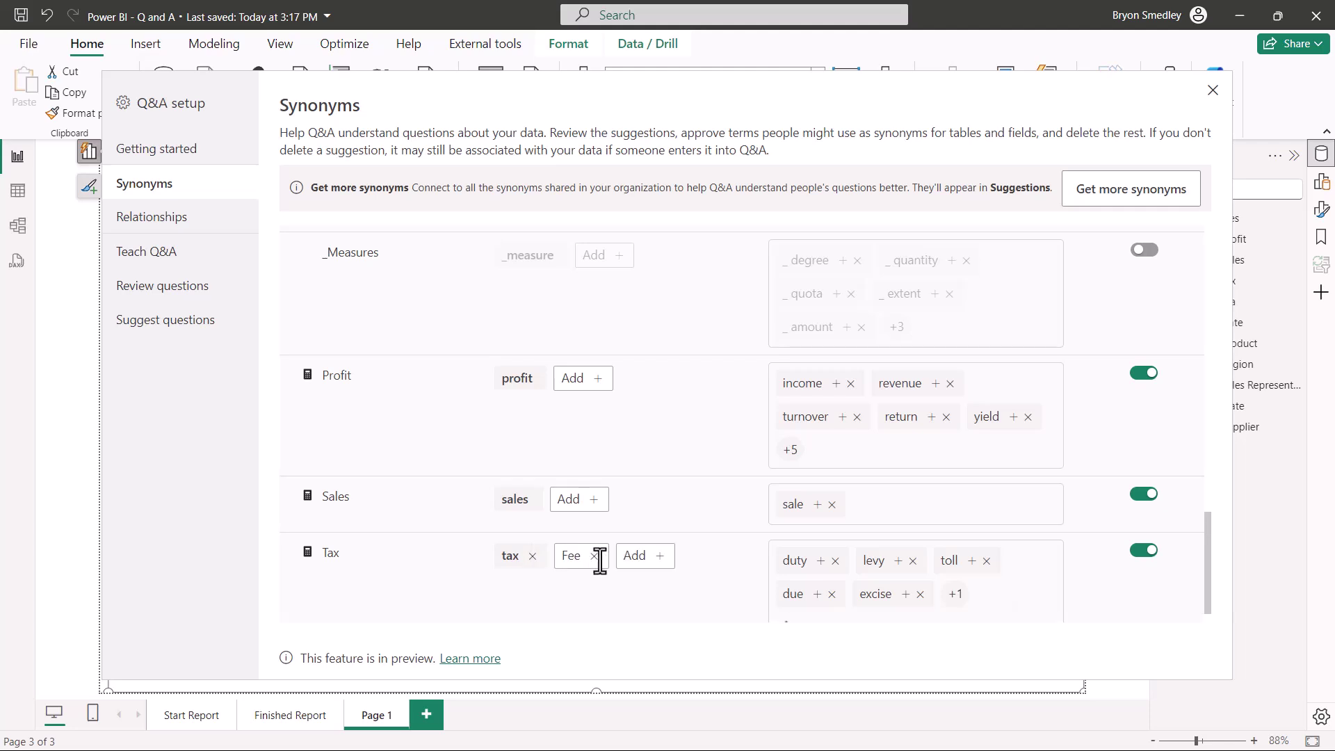
left_click(631, 556)
type("Tribute")
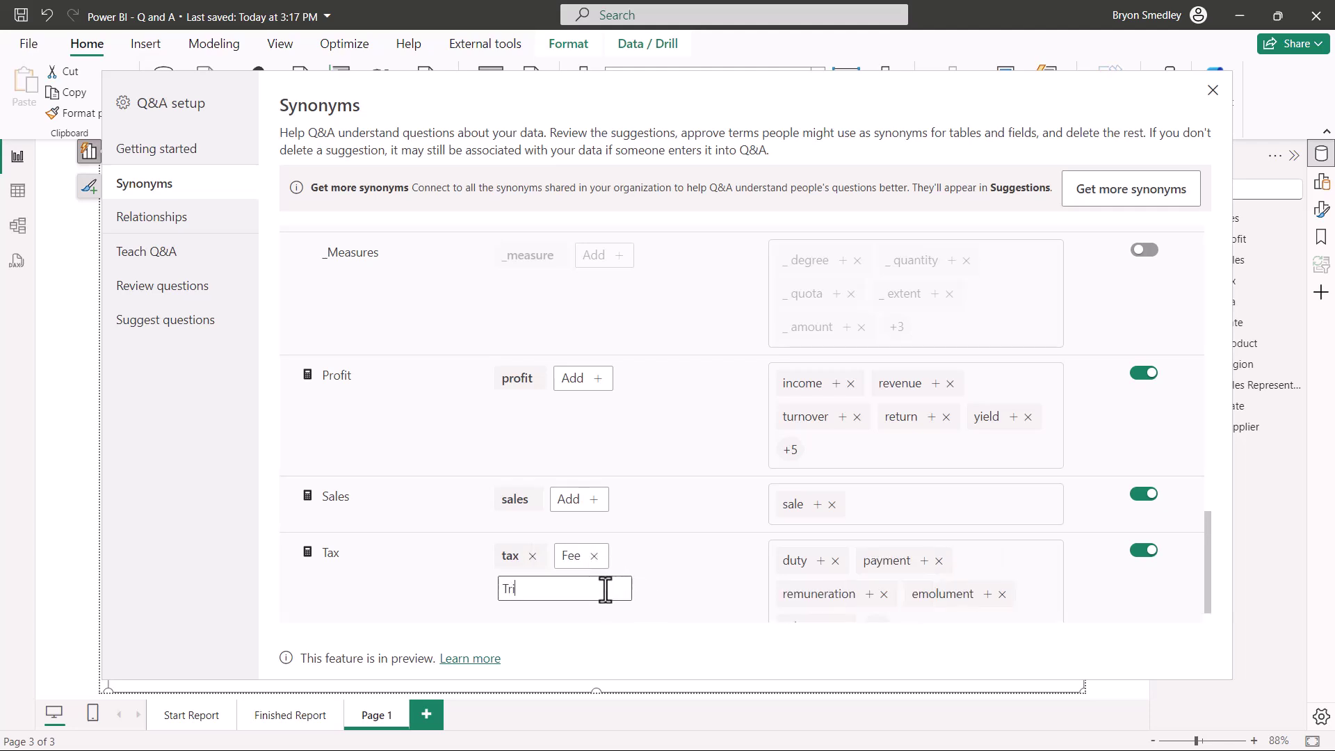
key("Return")
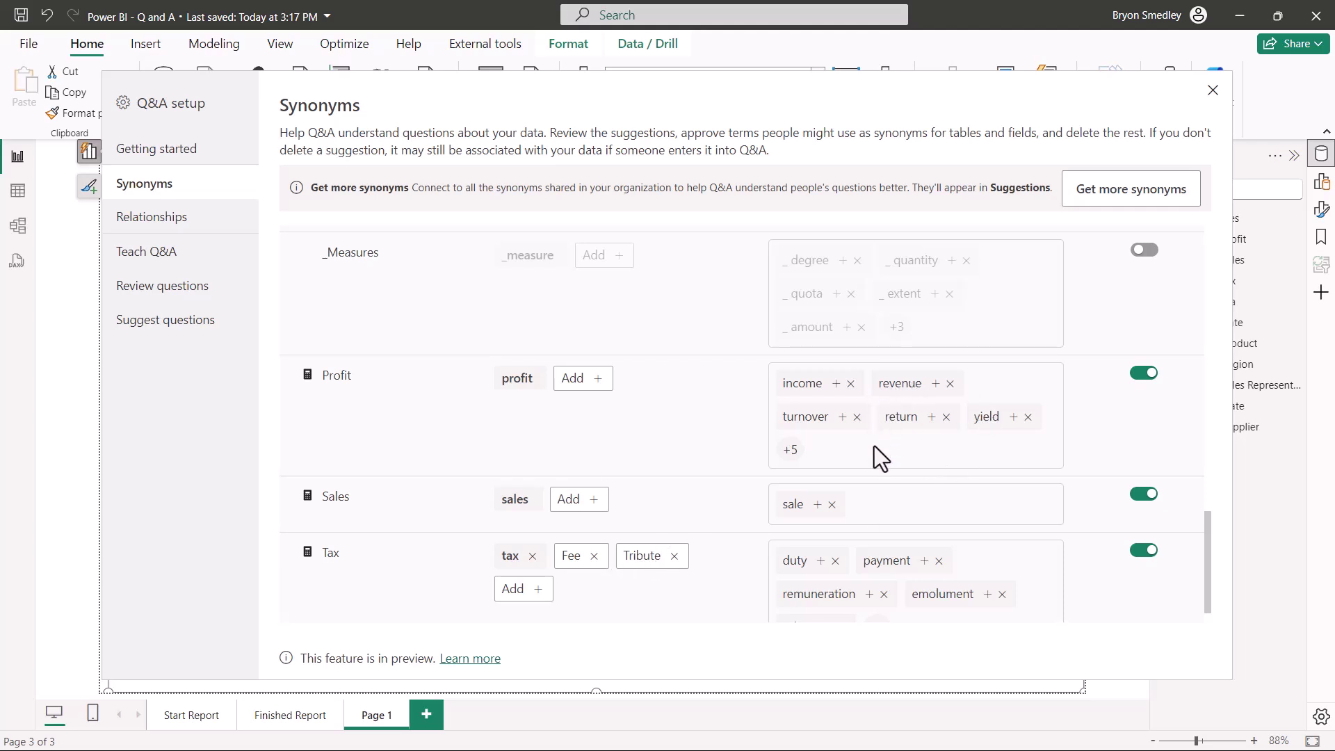
Step: Remove the nationality suggestion from State, then add and remove a Region synonym
scroll(908, 442, "down", 5)
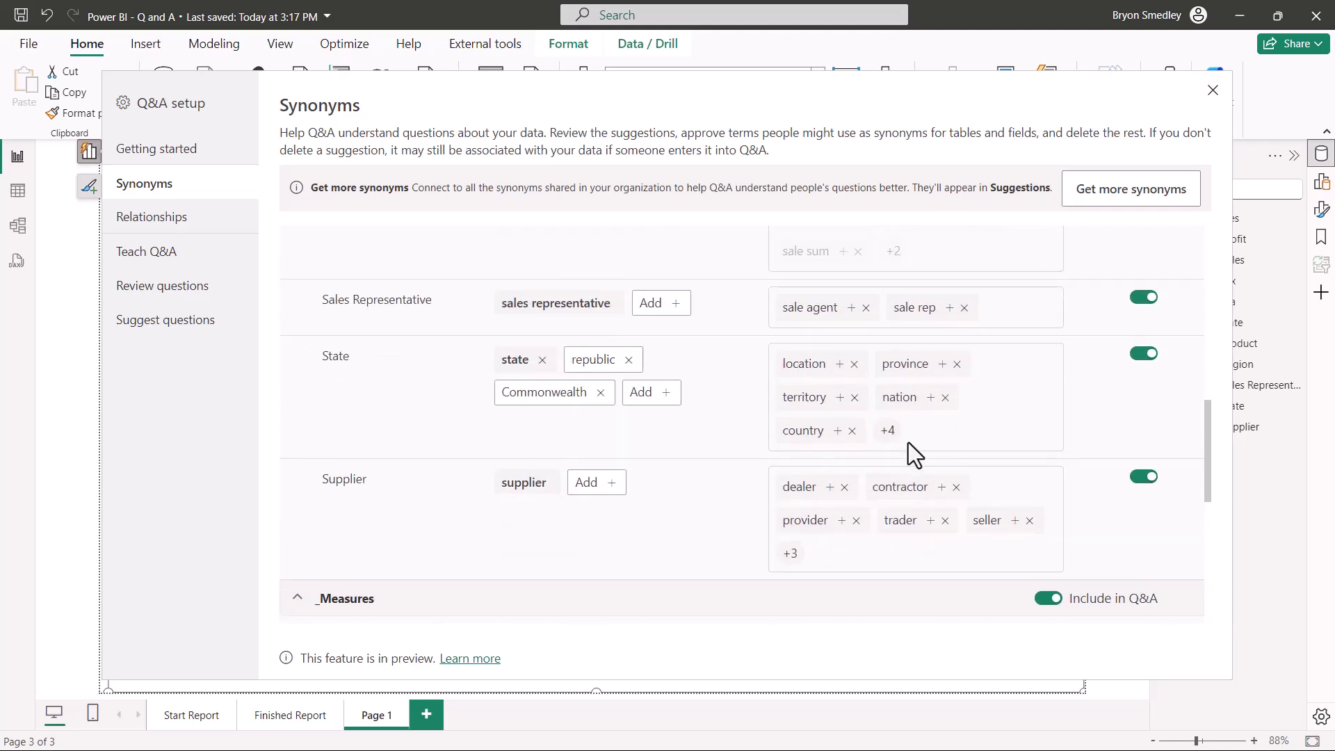
left_click(902, 438)
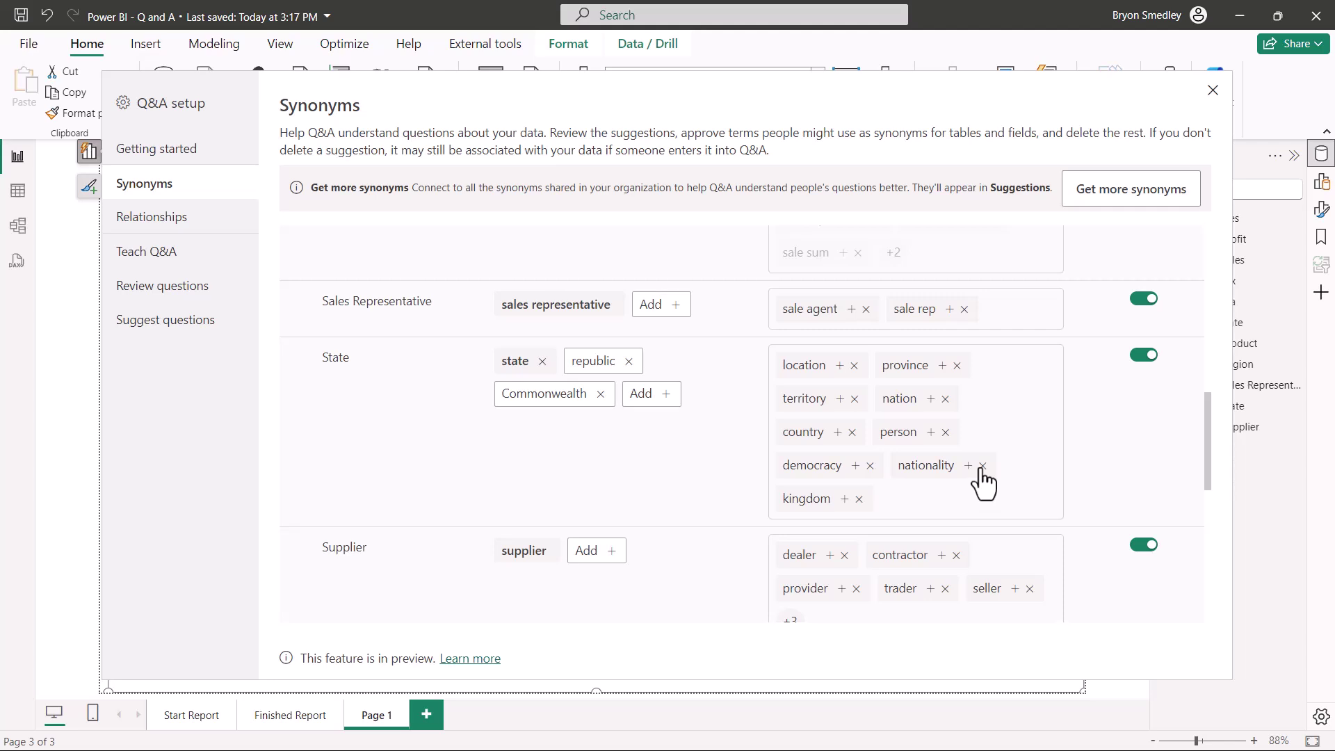
left_click(982, 465)
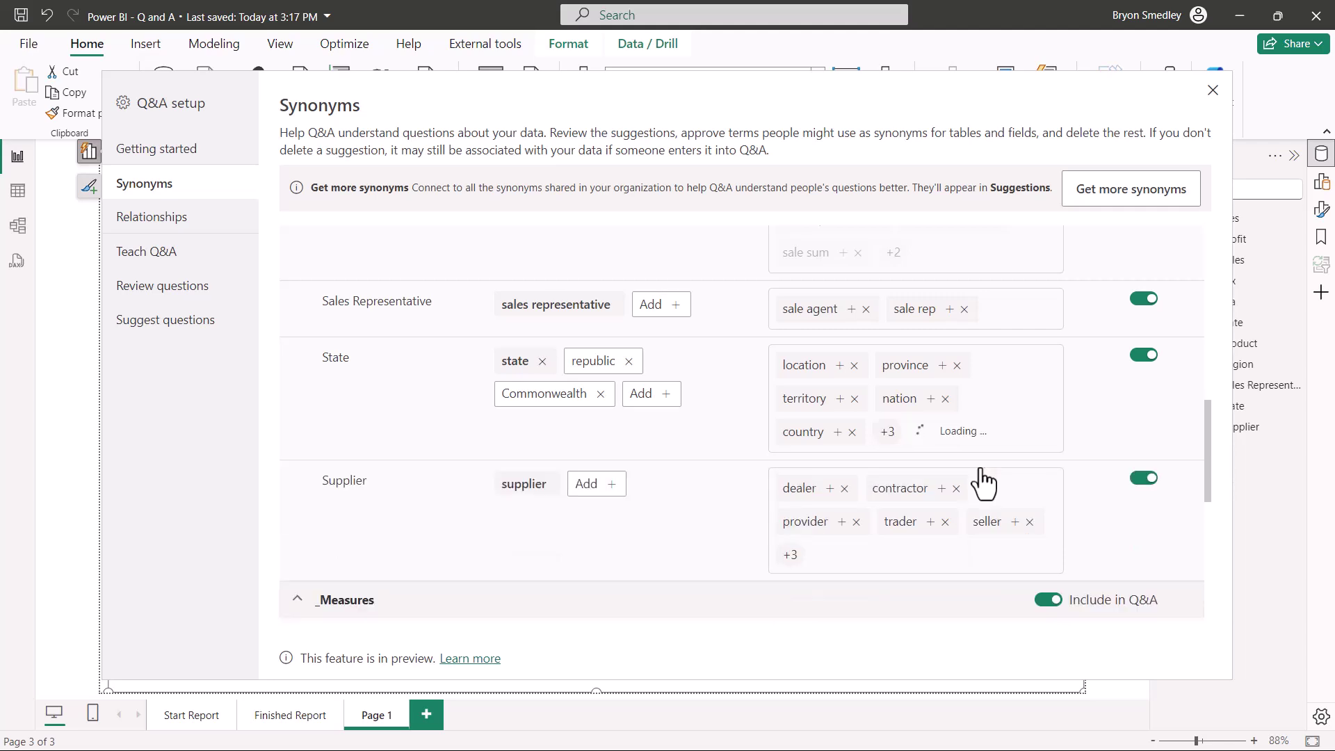
left_click(665, 396)
type("Region")
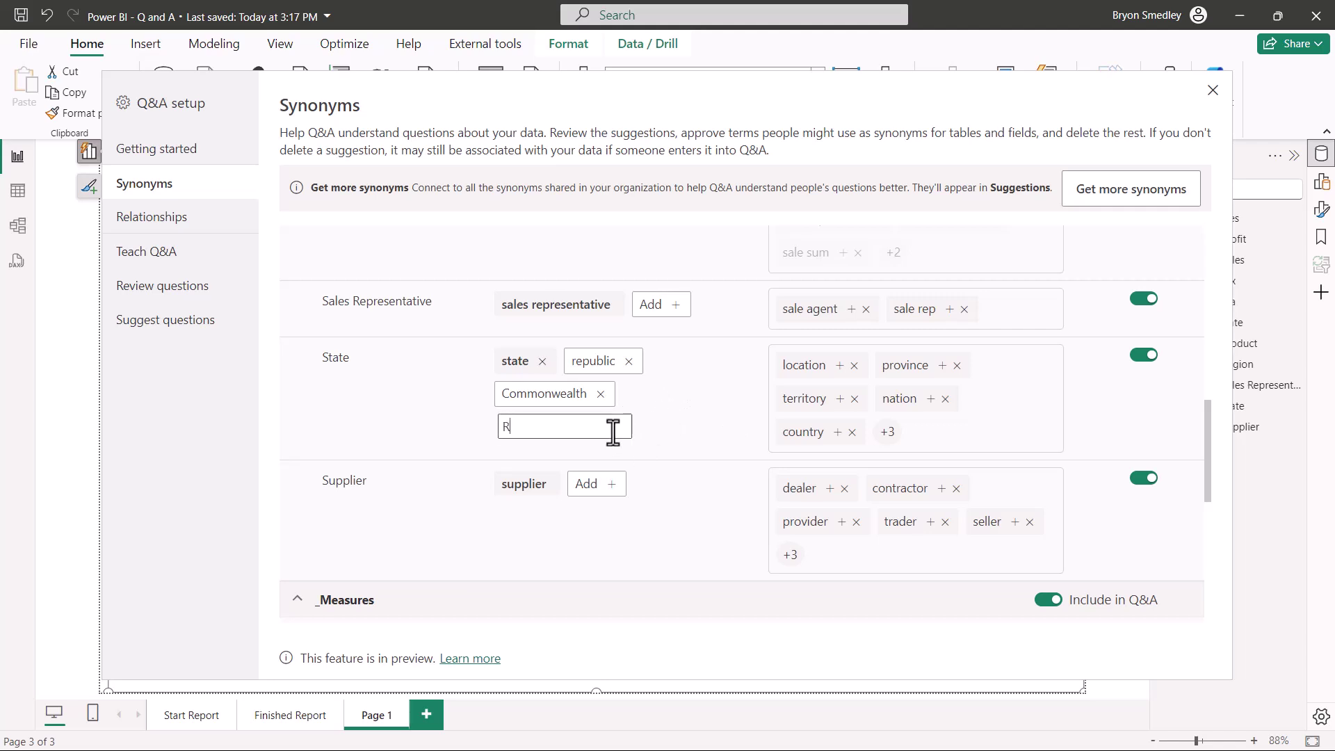
key("Return")
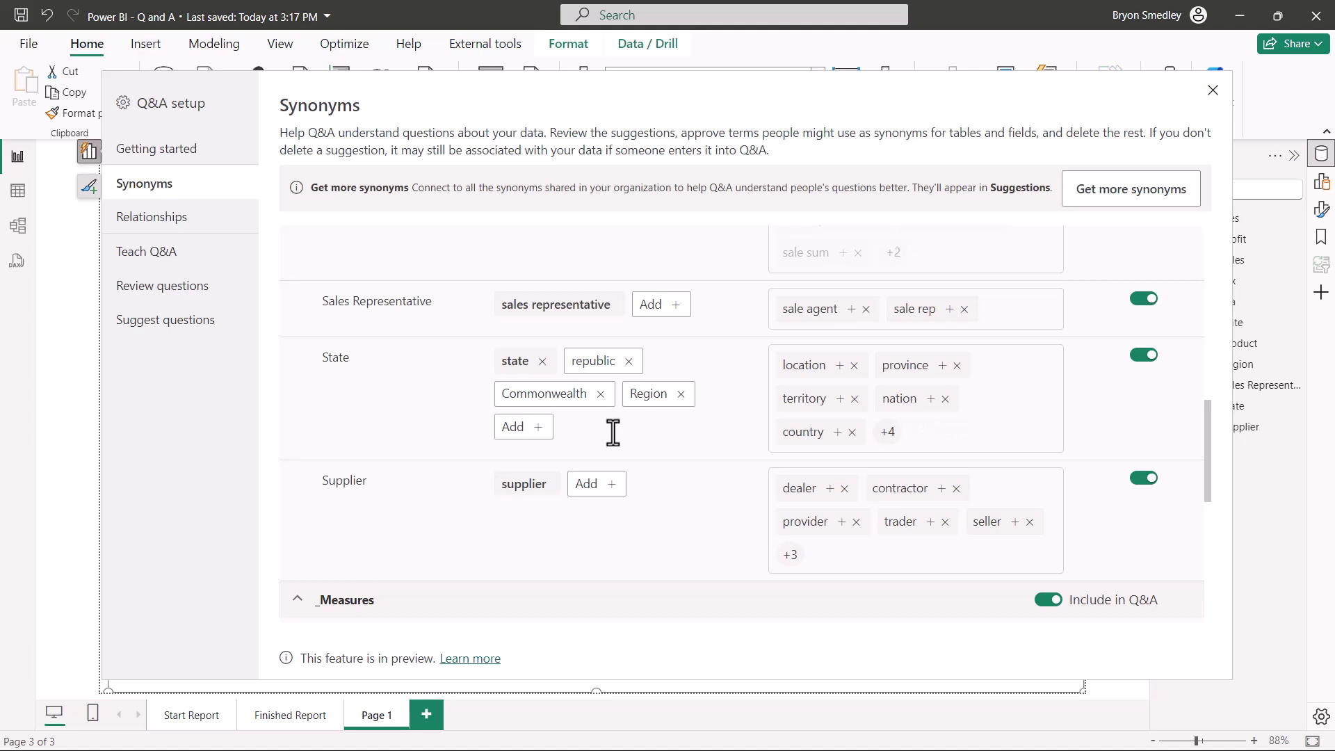
left_click(681, 394)
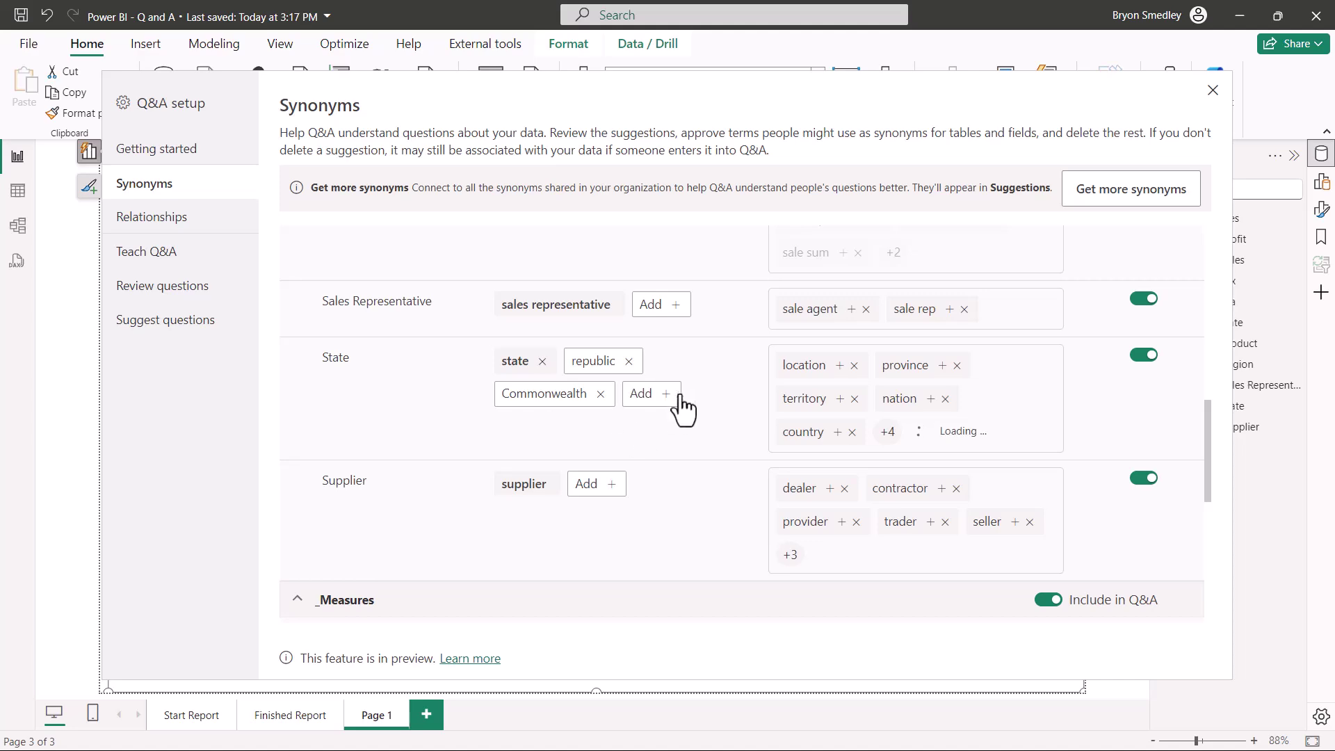
Step: Close the Q&A setup window to return to the report canvas
scroll(776, 369, "up", 1)
scroll(776, 370, "down", 2)
scroll(775, 369, "up", 6)
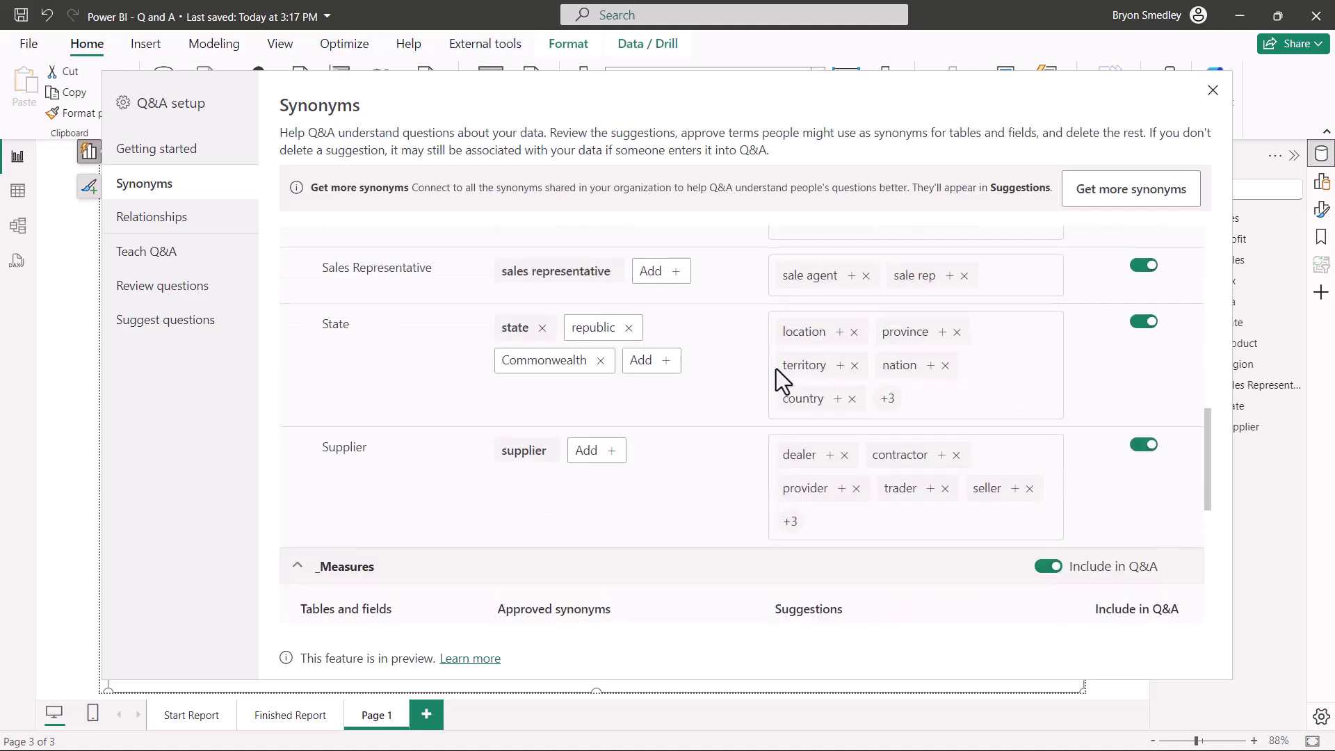
scroll(776, 368, "up", 2)
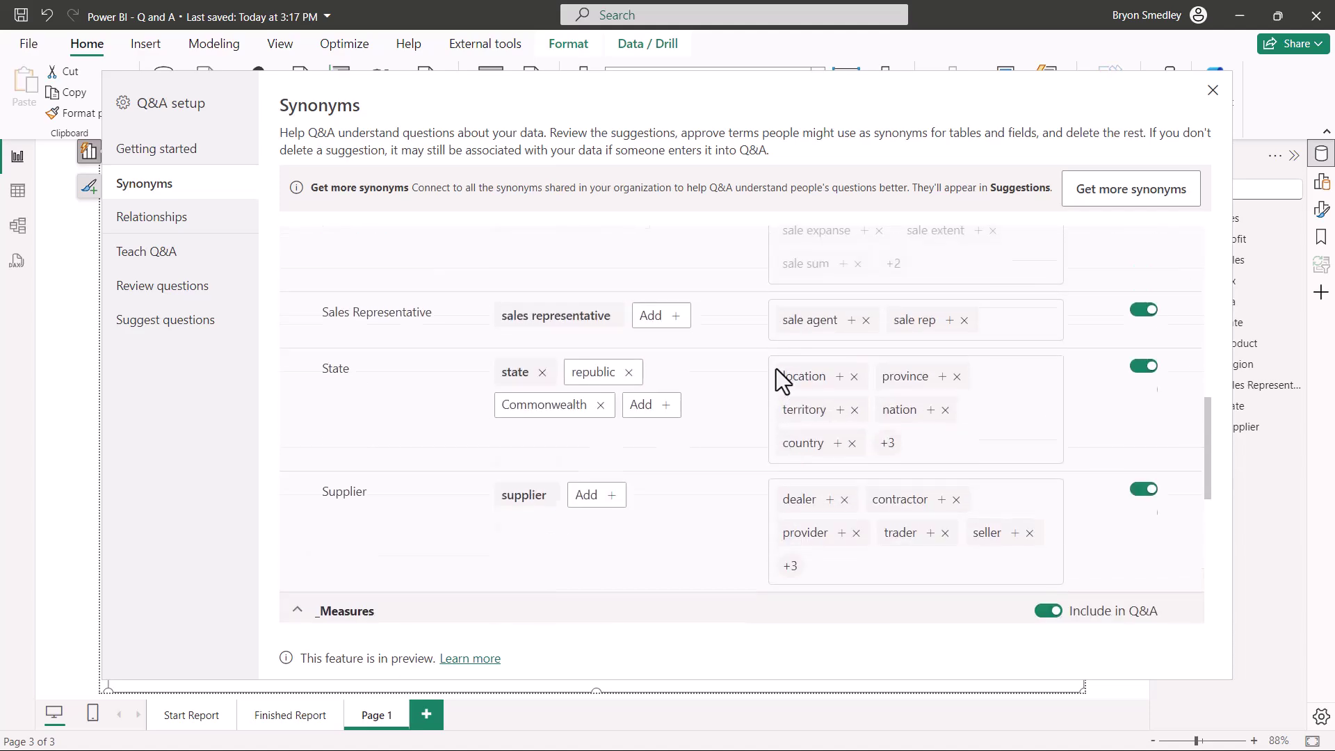
left_click(1213, 89)
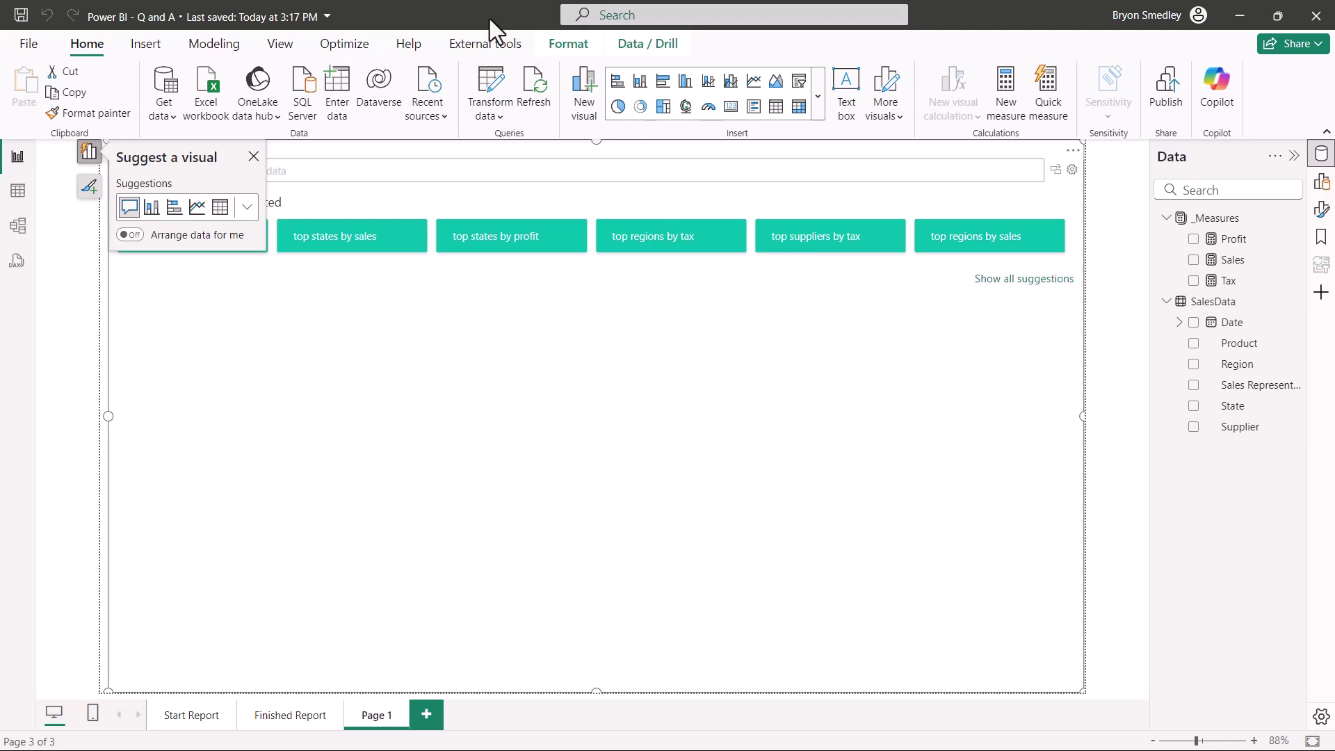
Step: Open Q&A setup from the Modeling tab at the Suggest questions page
left_click(236, 39)
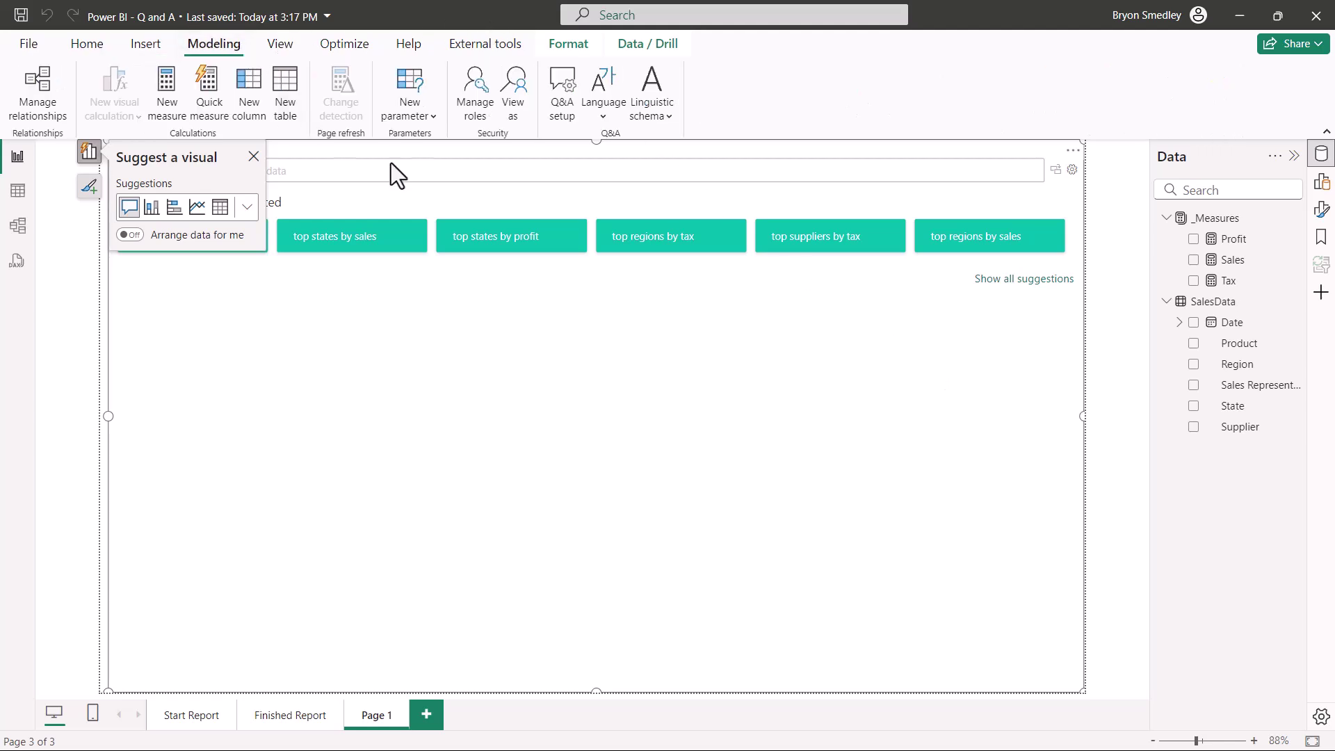
left_click(556, 82)
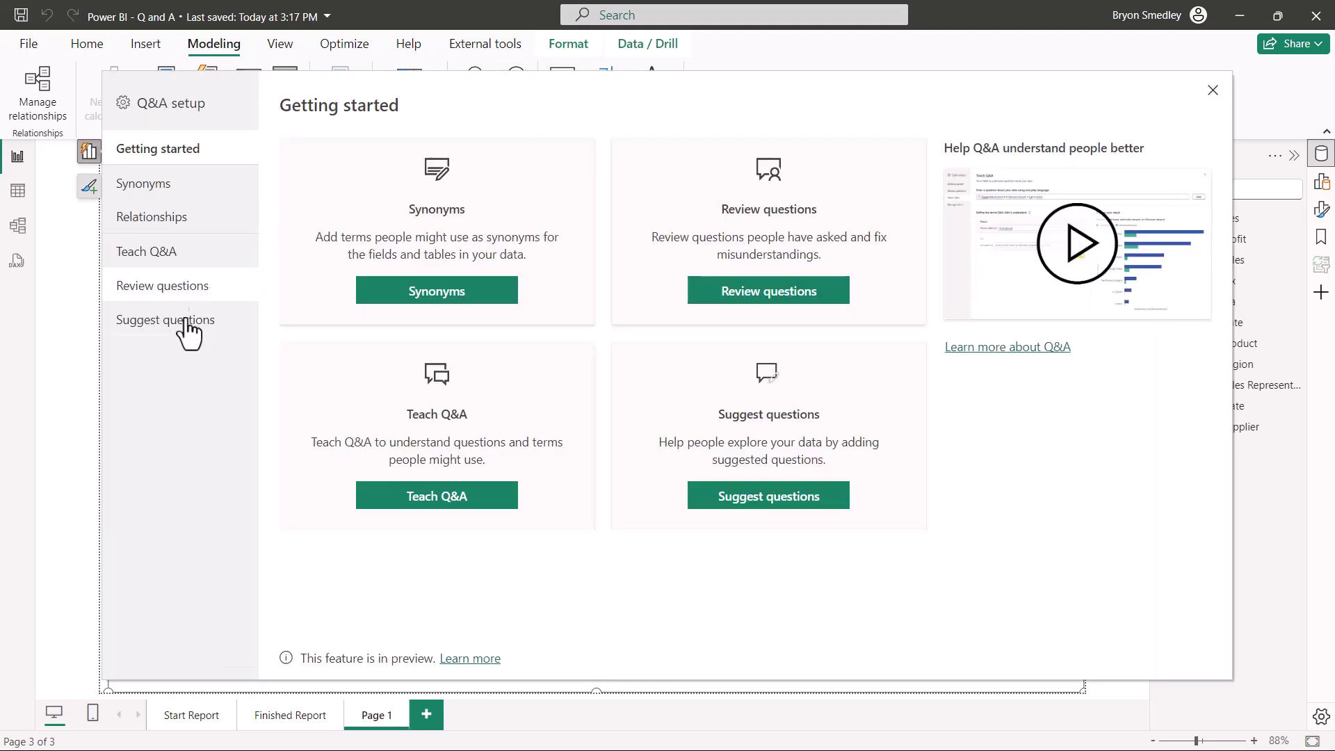
left_click(179, 326)
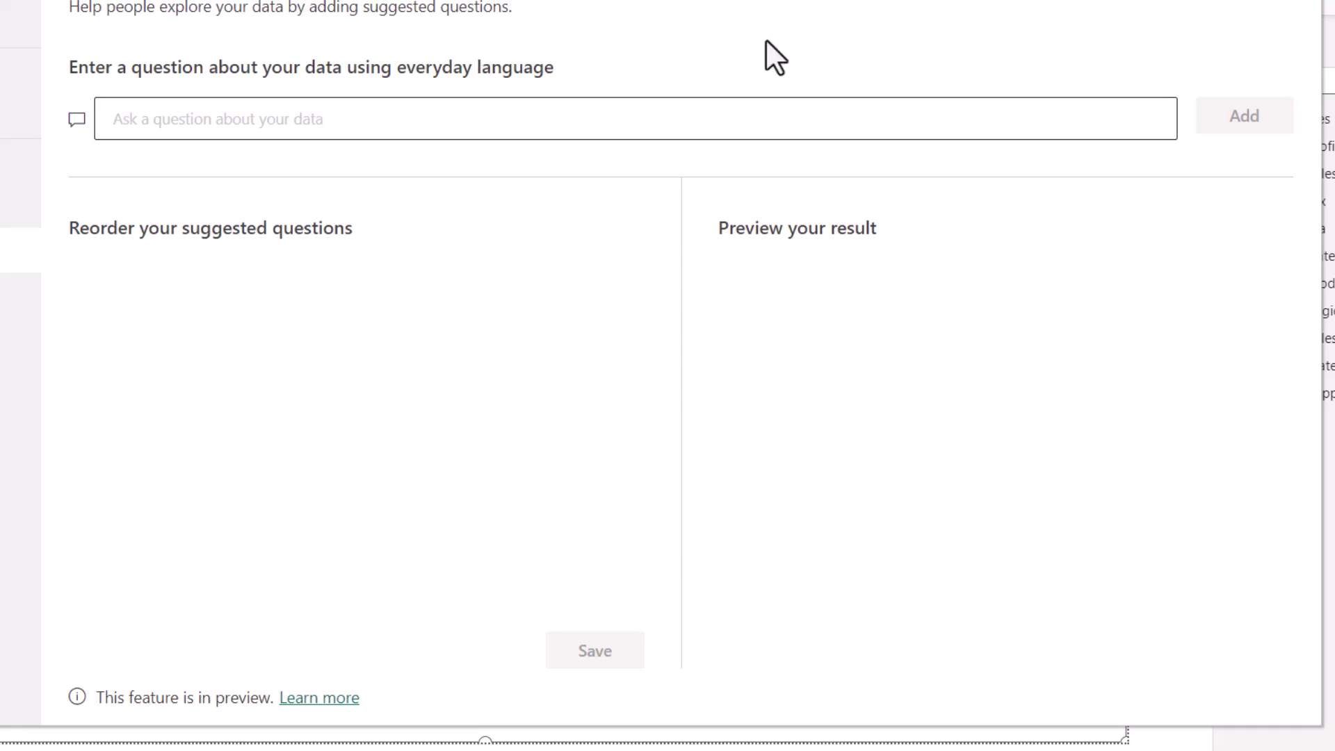
Step: Preview and add the suggested question 'sales by product contains ball'
type("sales")
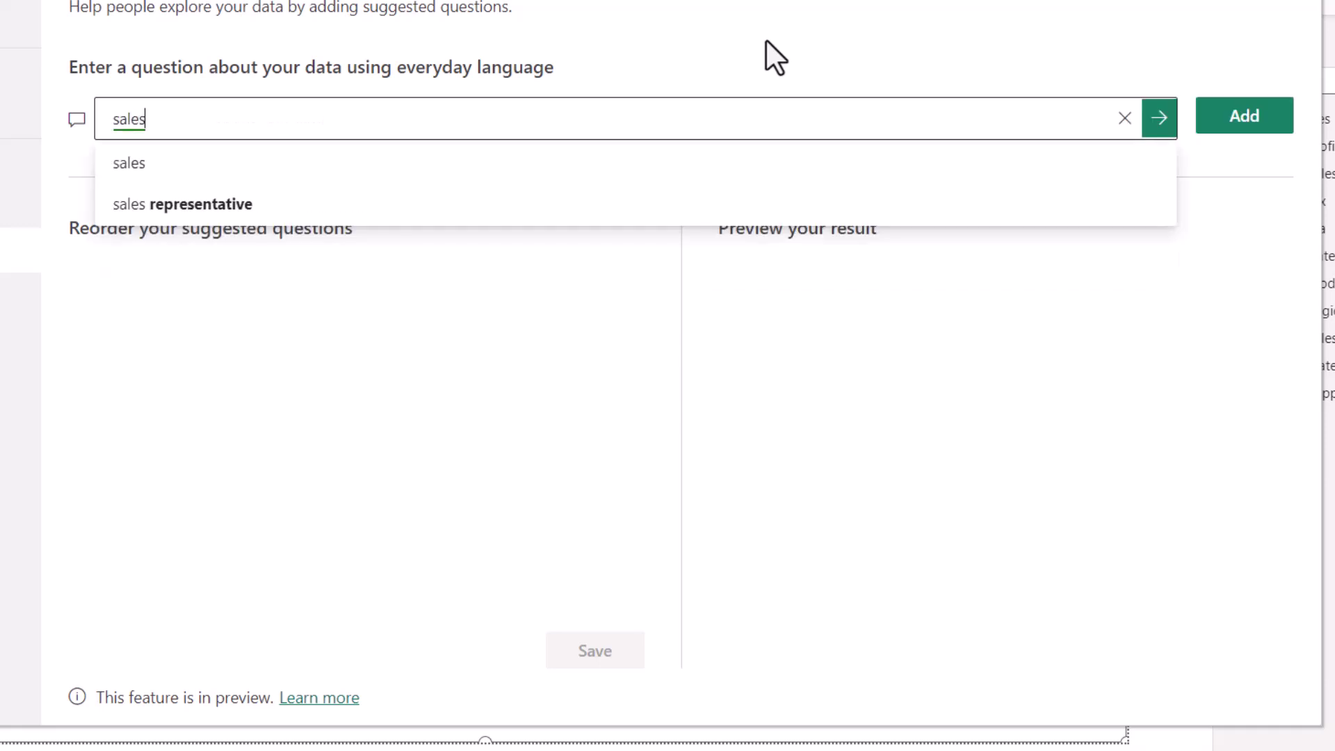
key("Return")
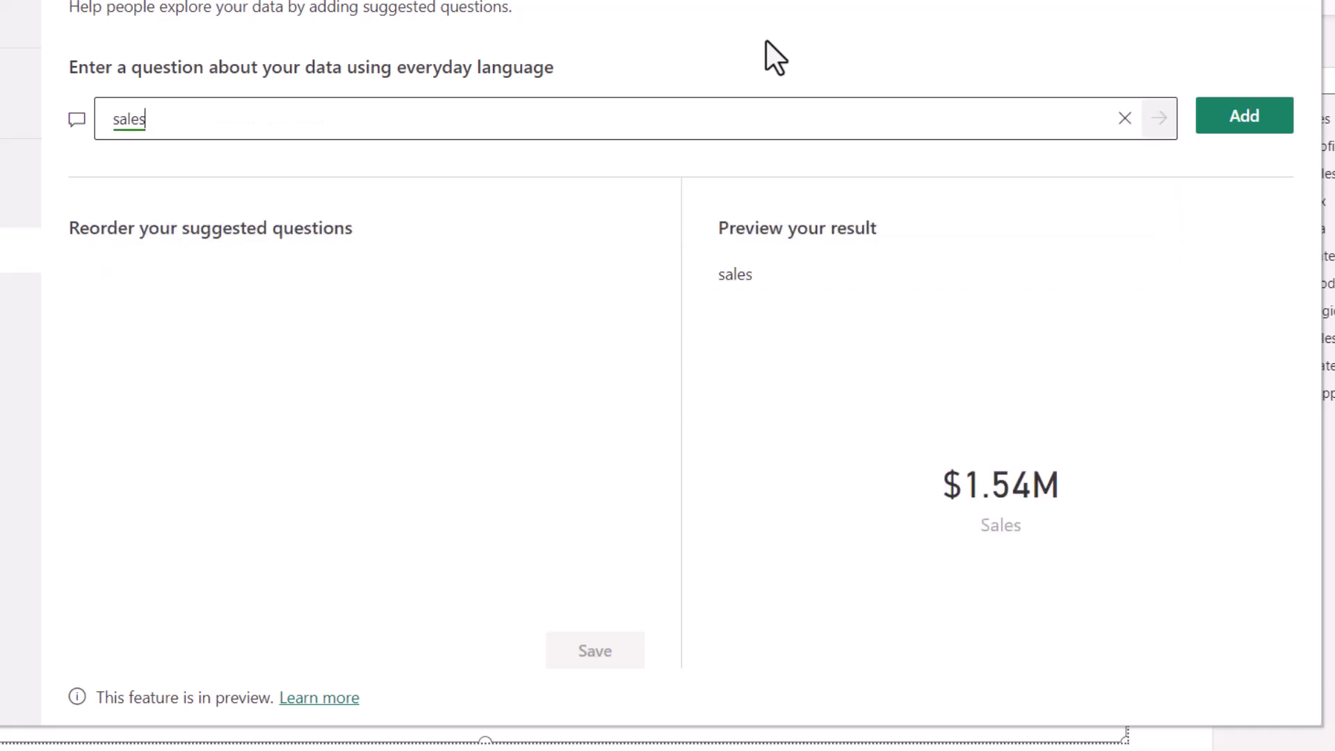
type("by pr")
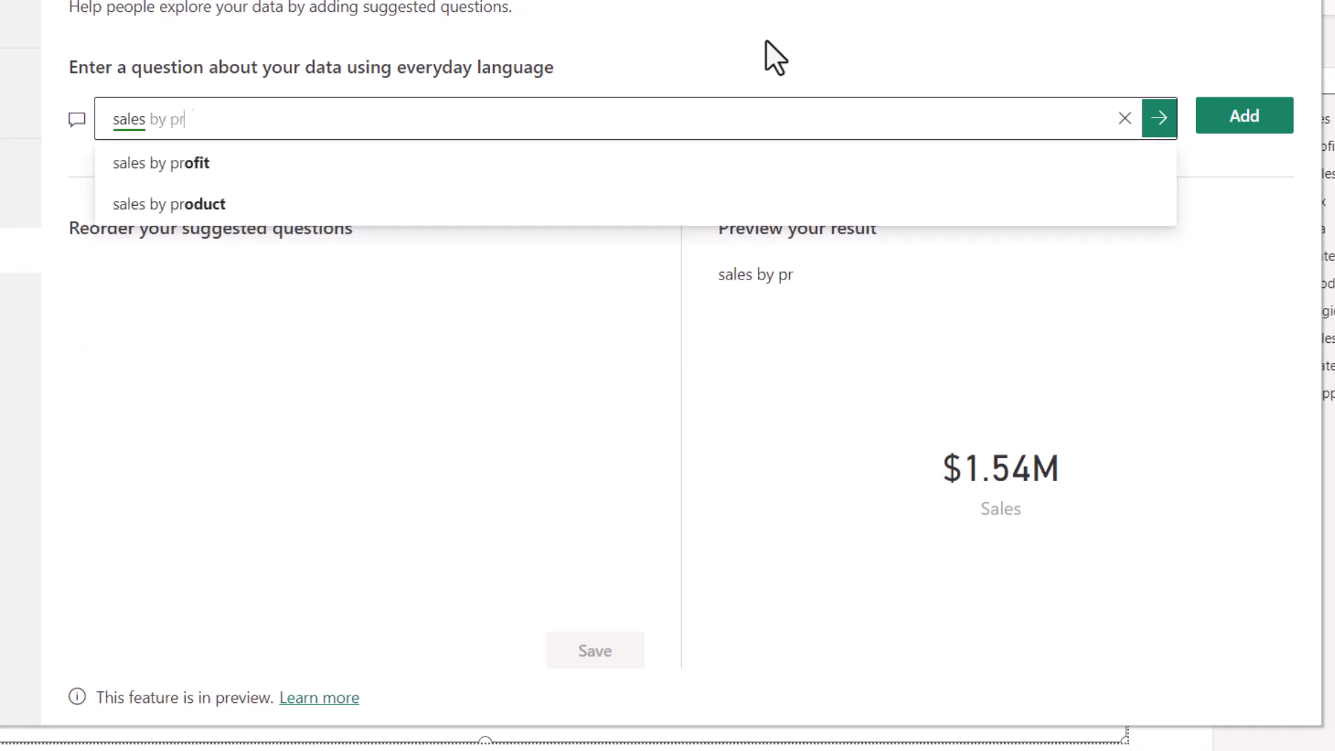
type("oduct")
key("Return")
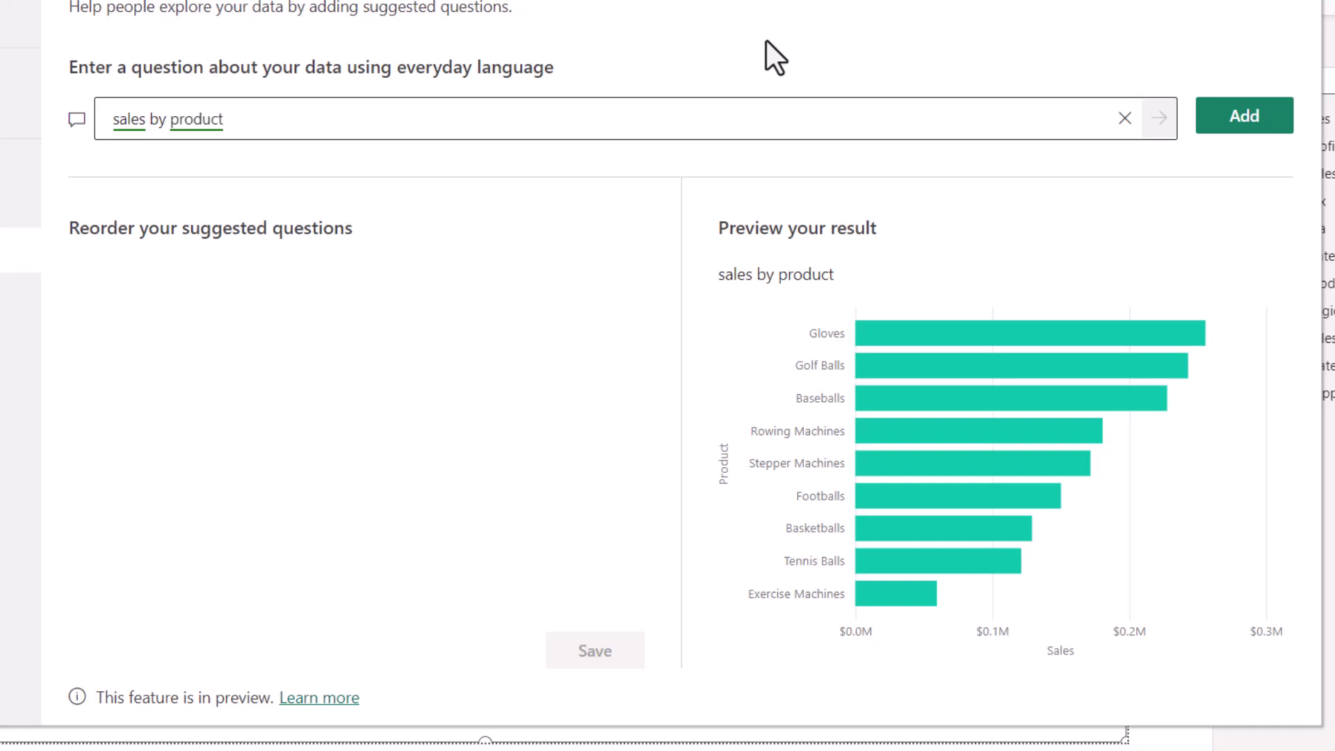
type("conta")
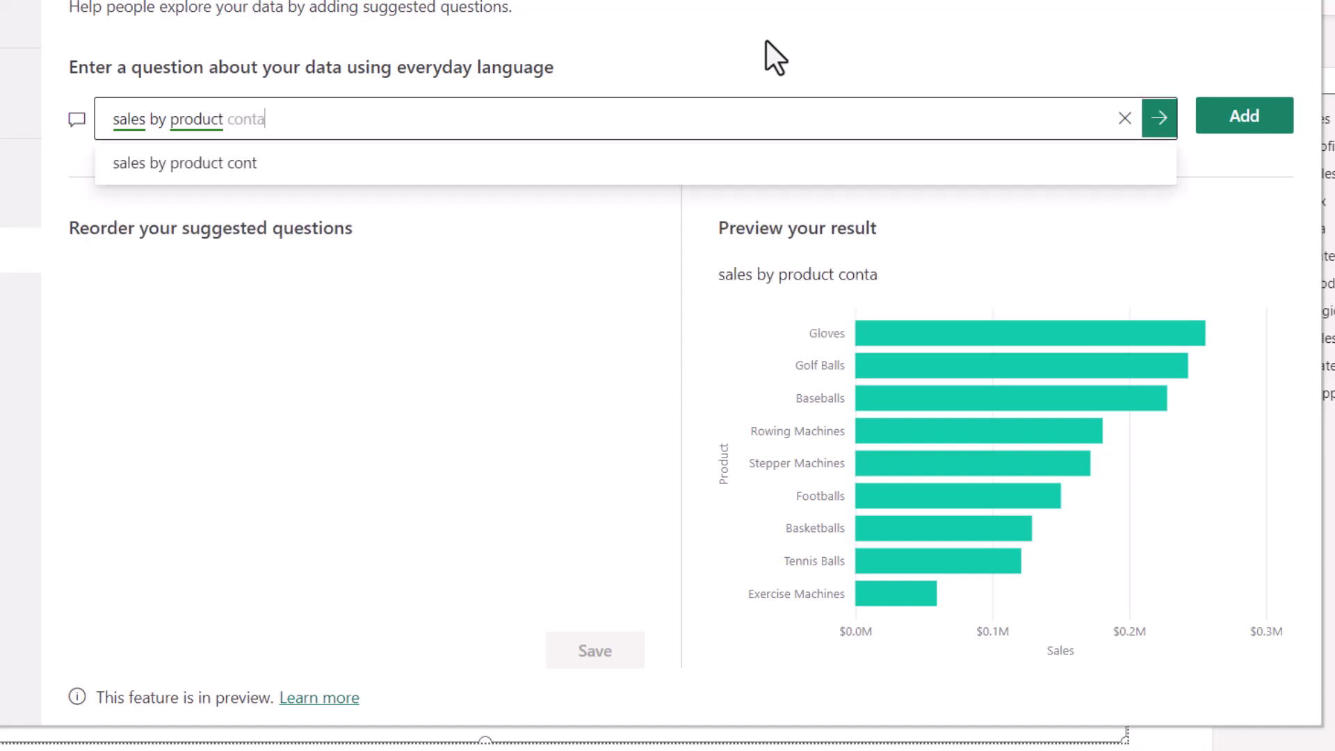
type("ins ball")
key("Return")
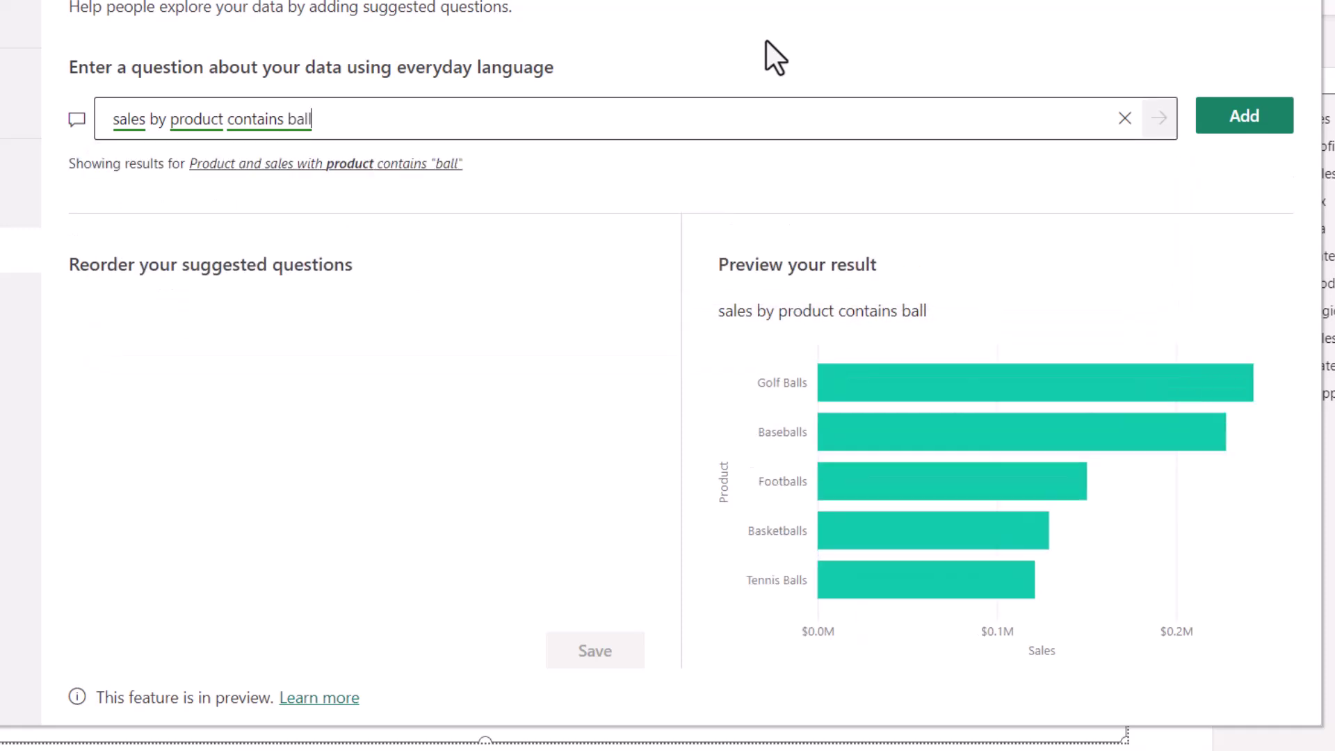
left_click(1242, 121)
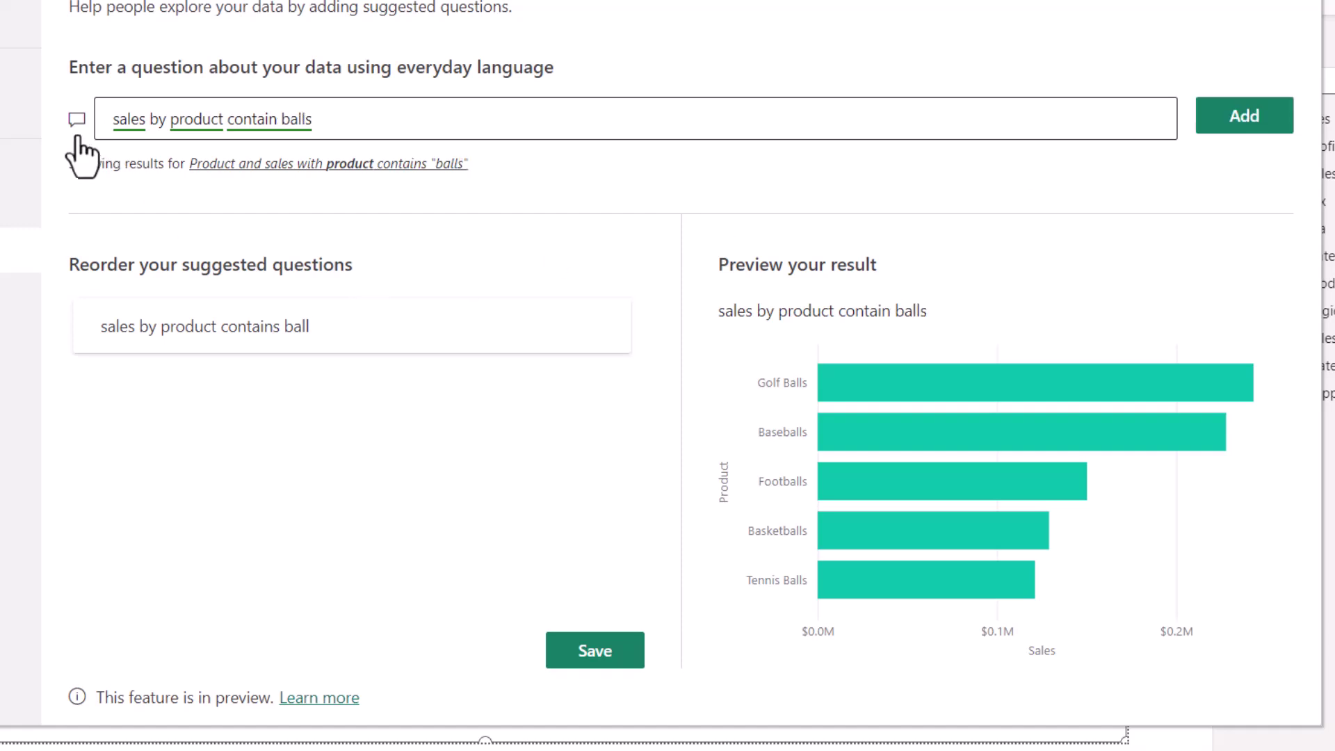
Step: Add 'tax by region equals midwest' as a suggested question
key("ctrl+a")
key("BackSpace")
type("ta")
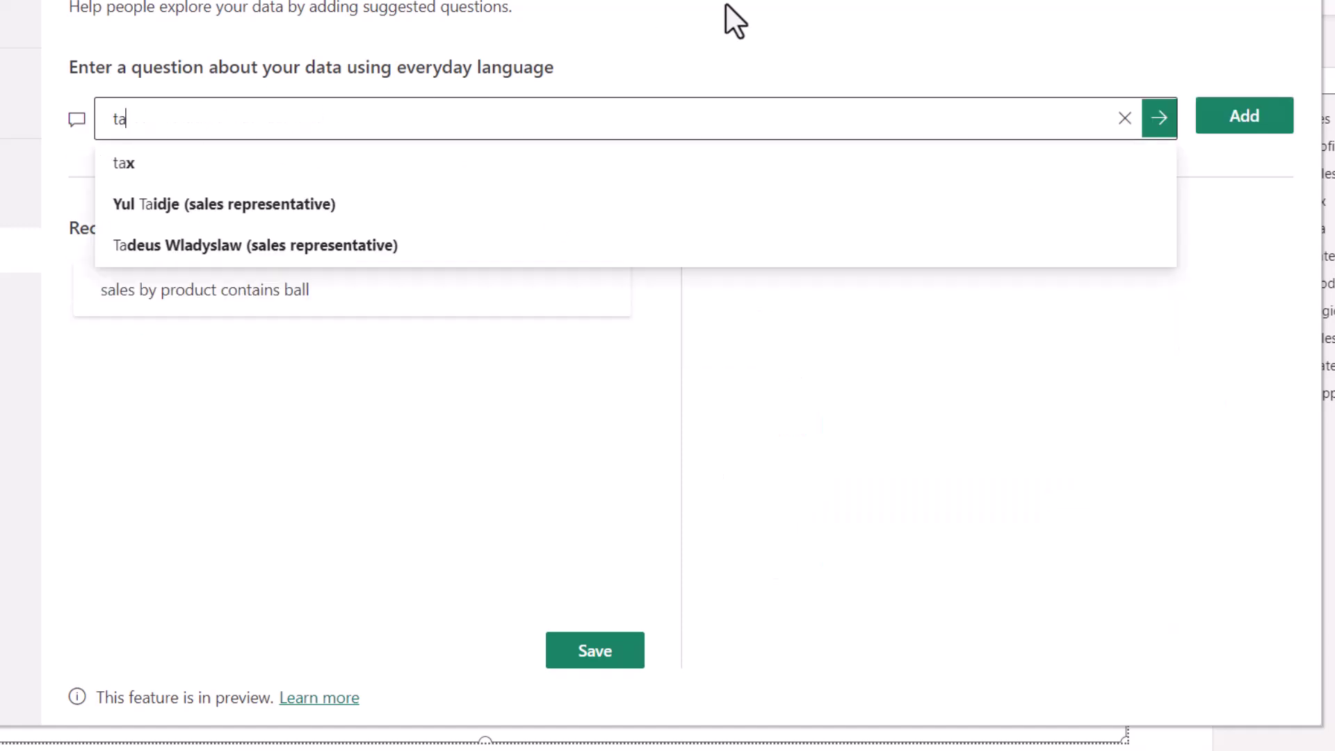
type("x by region")
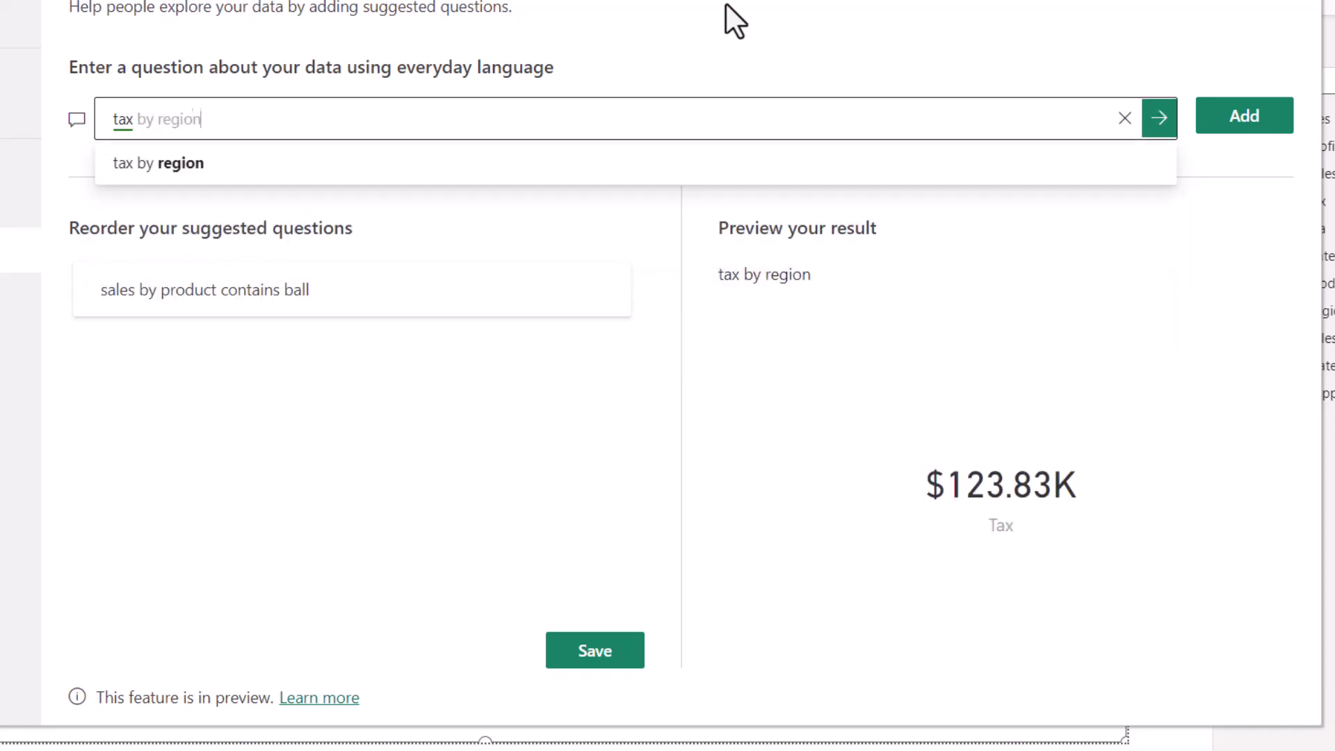
type(" equals ")
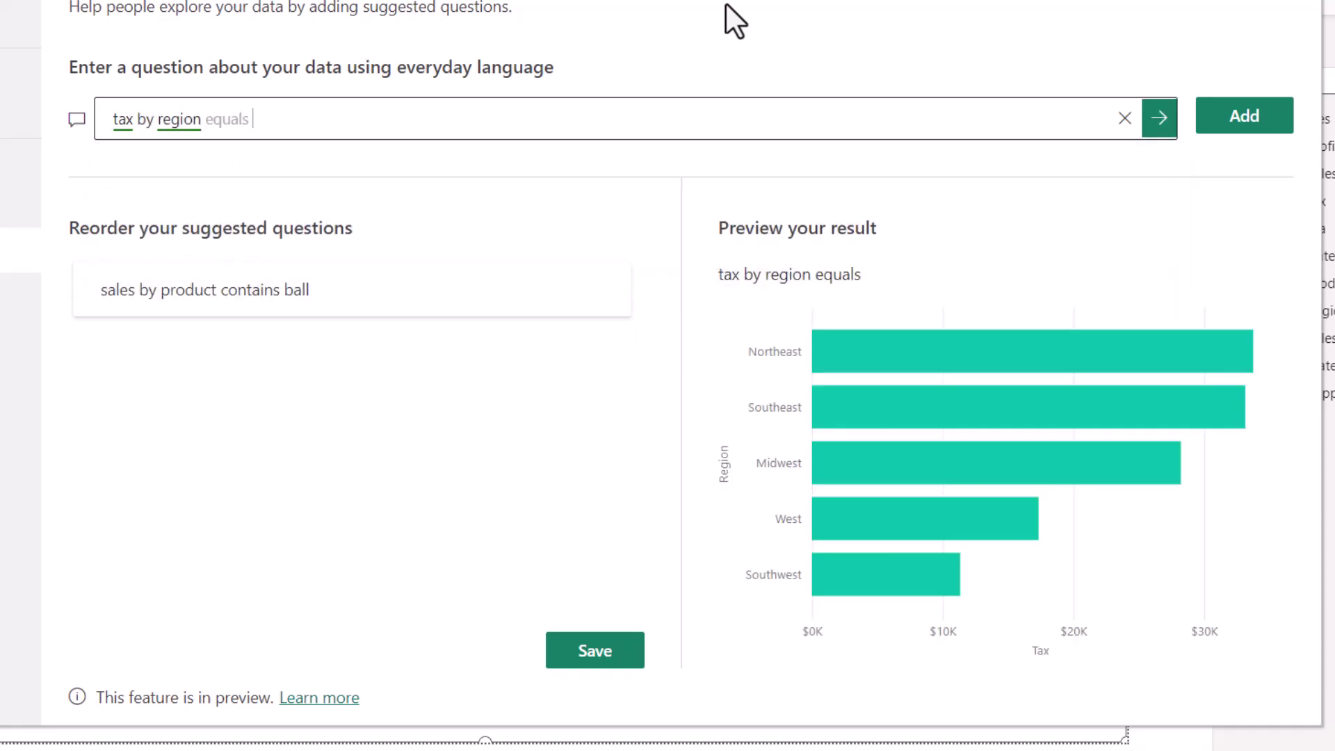
type("midwest")
key("Return")
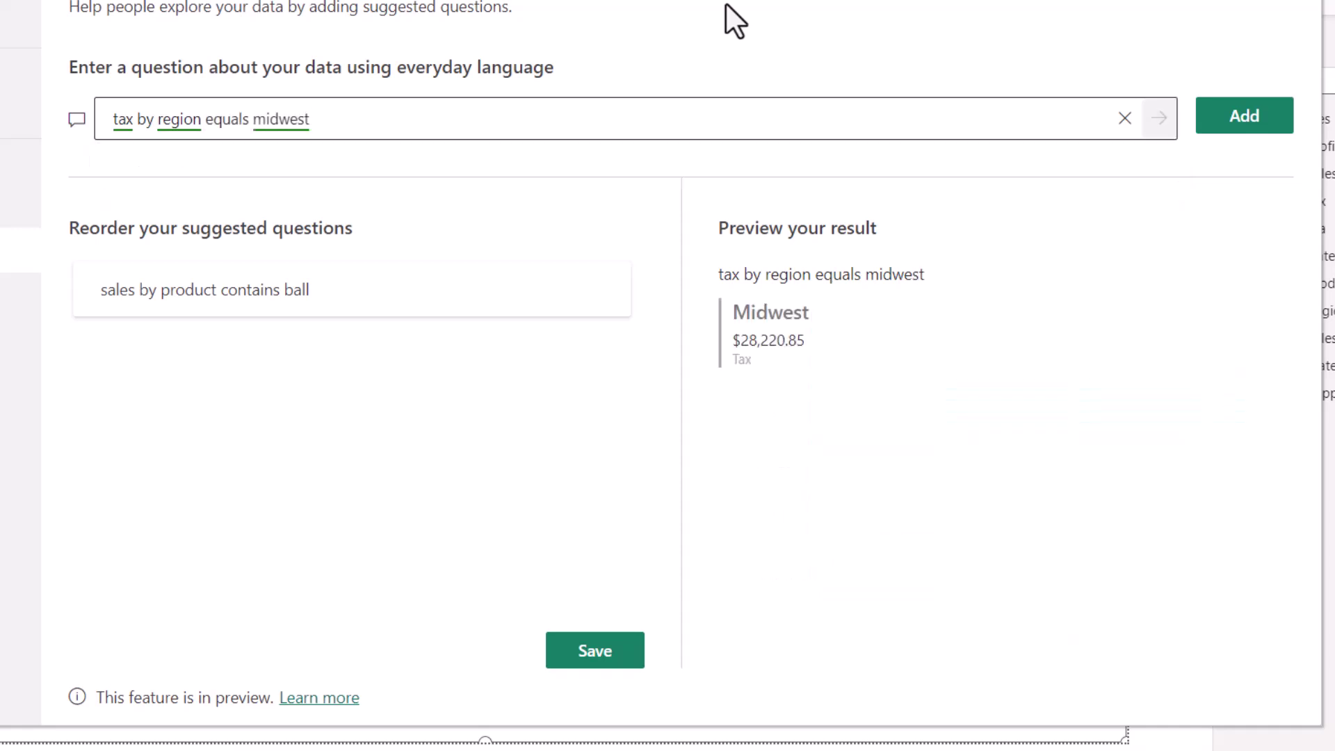
left_click(1244, 116)
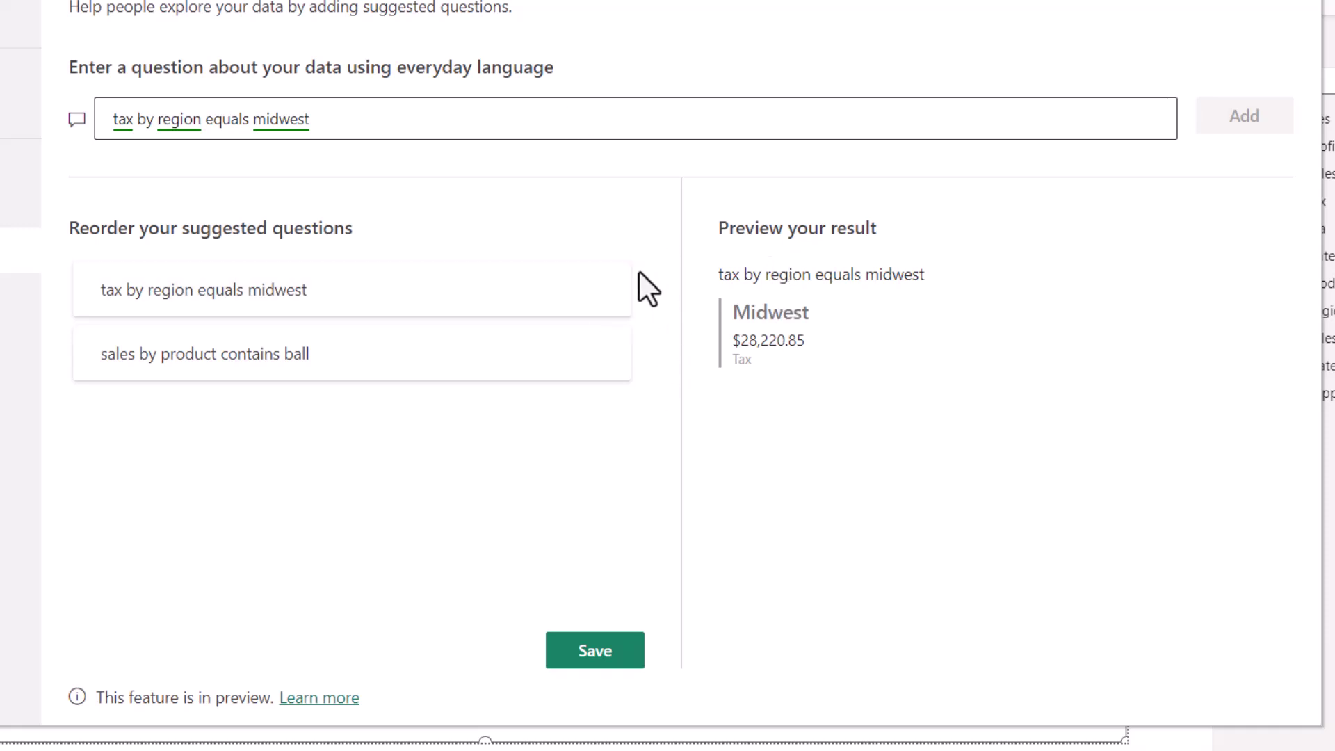
Step: Add 'tax and sales and profit by region equals midwest' as a suggestion and save the list
left_click(140, 119)
type("and sales")
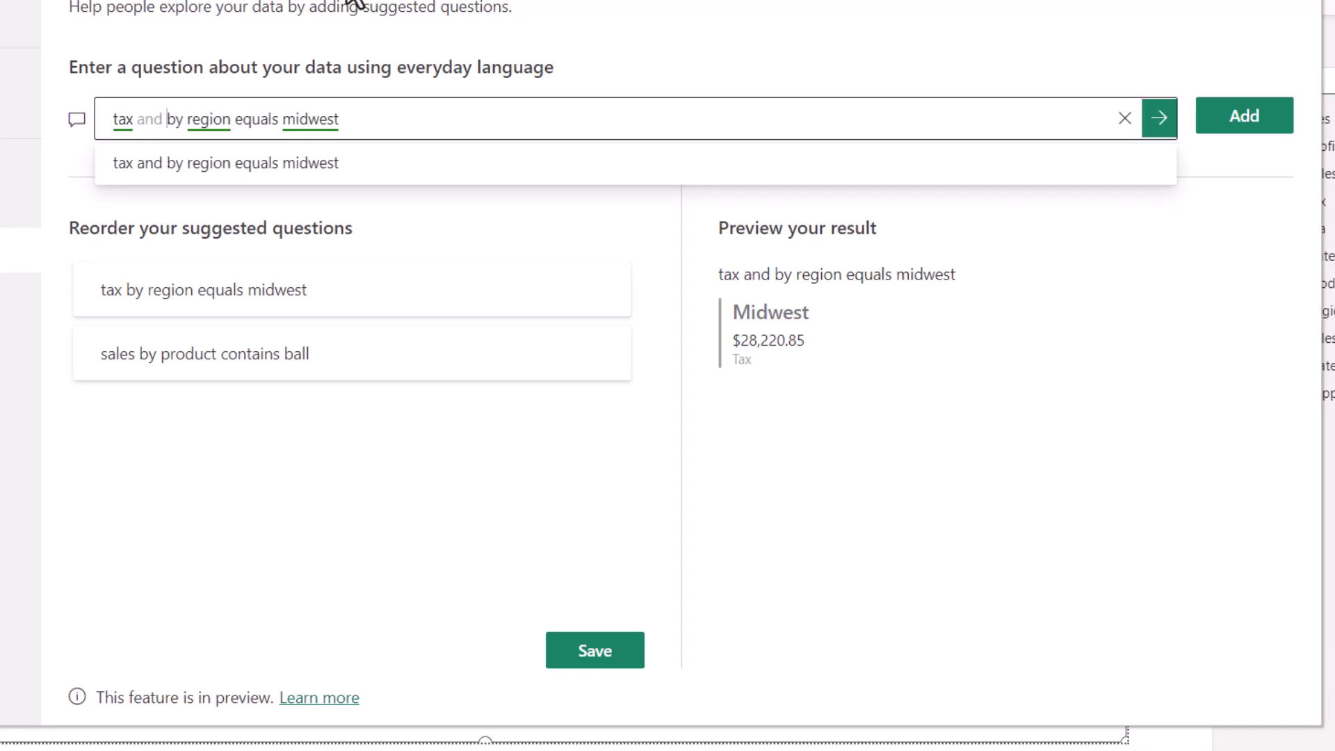
key("Return")
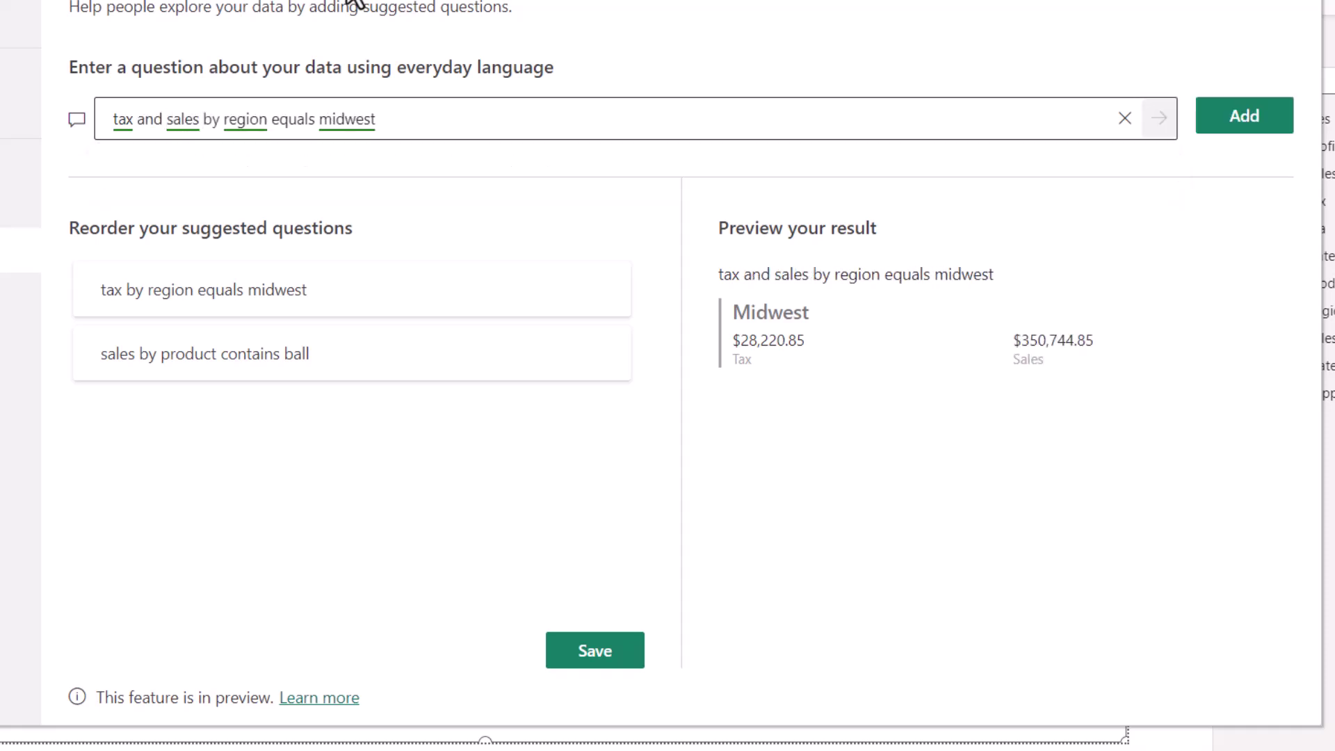
type("and profit")
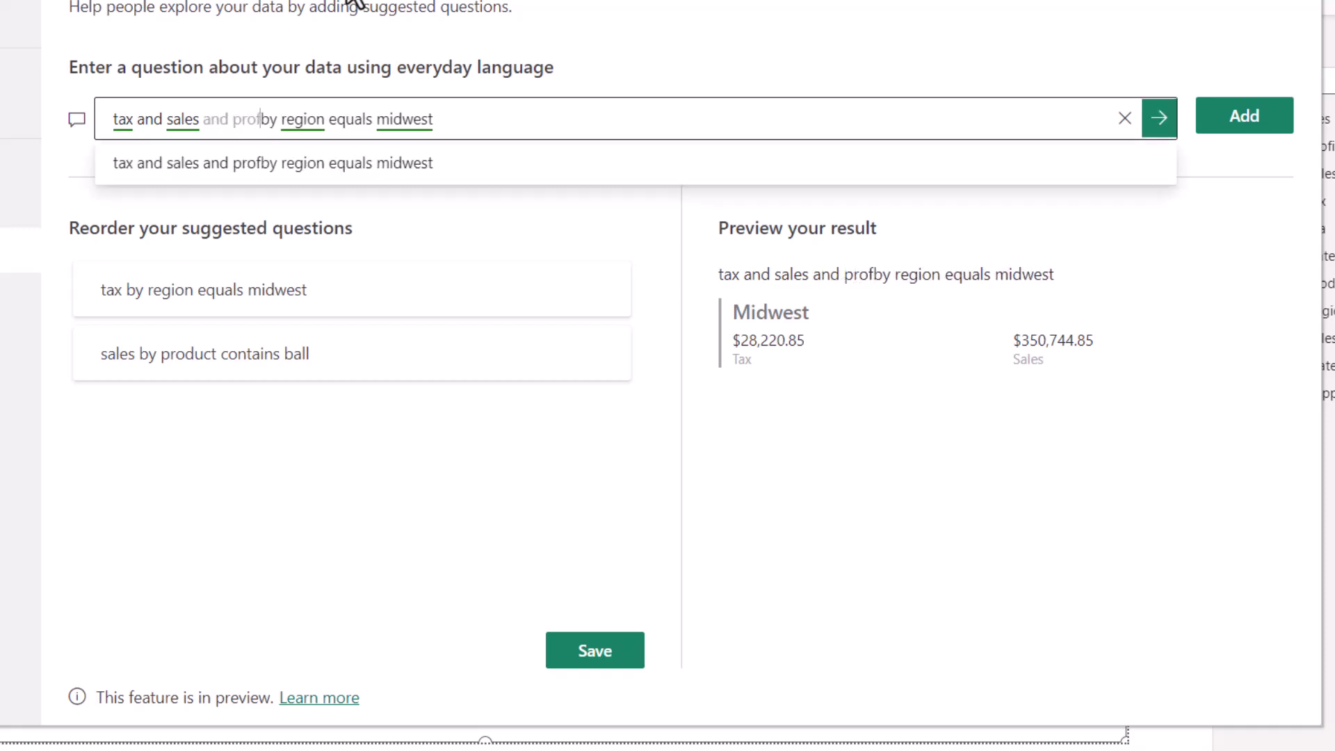
key("Return")
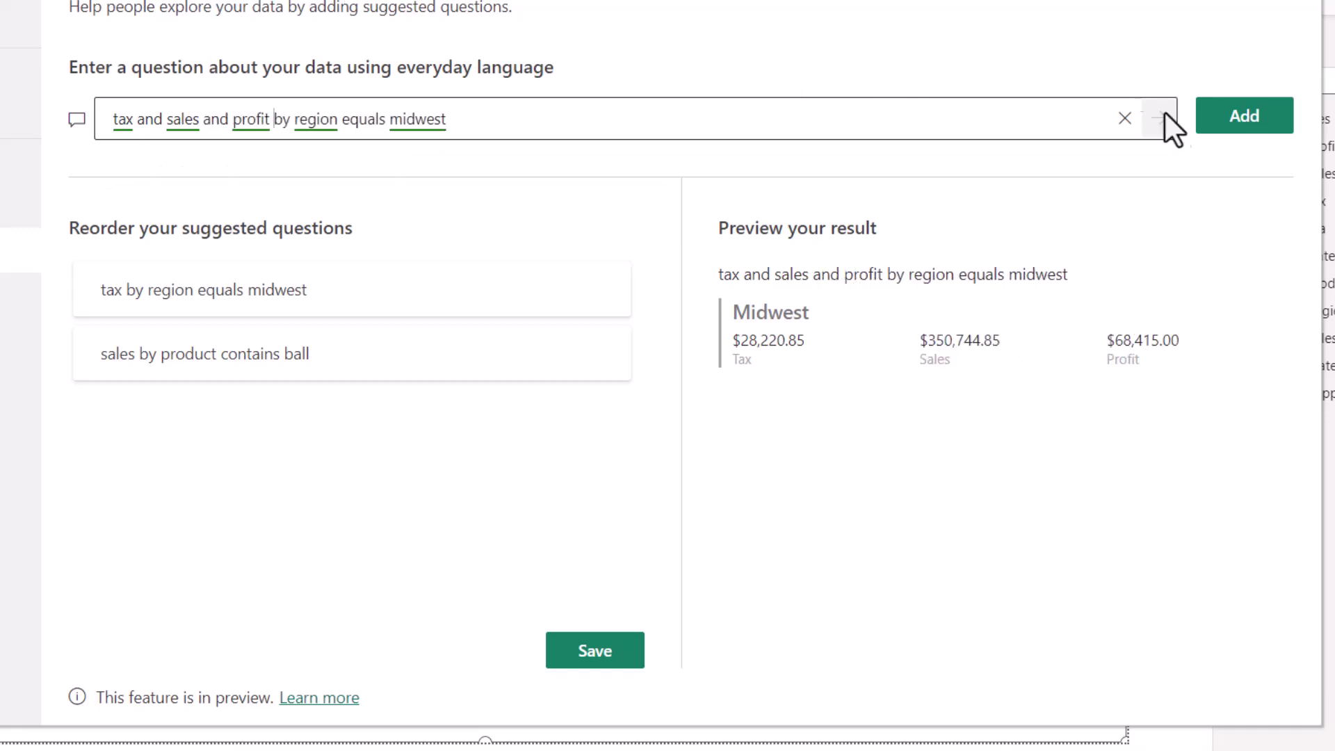
left_click(1241, 116)
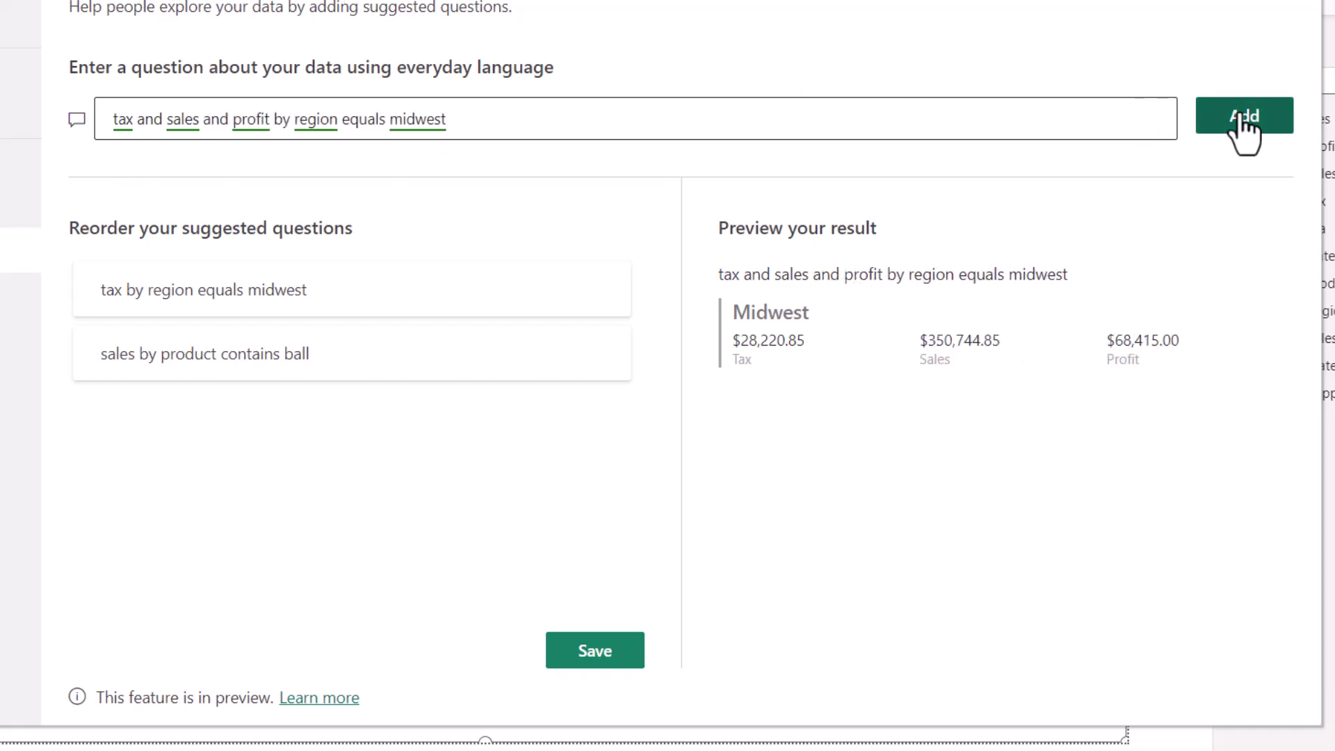
left_click(602, 659)
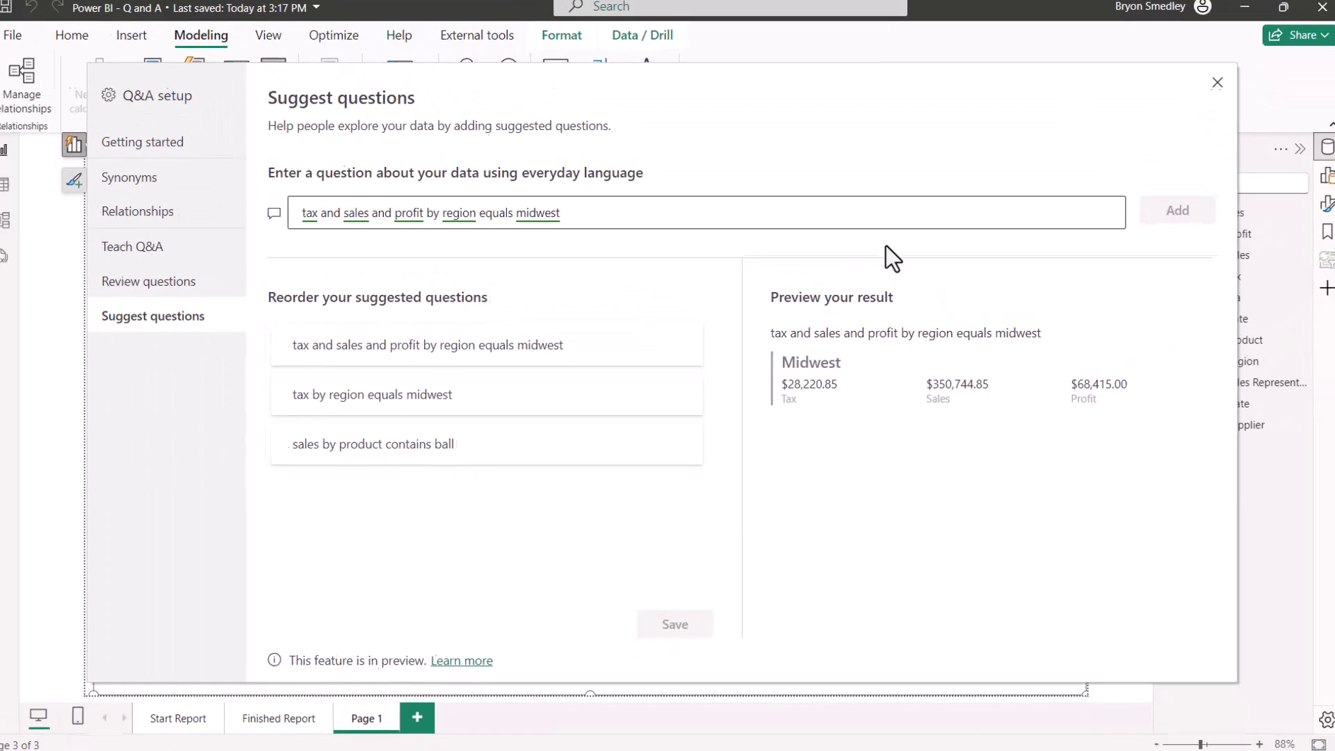
Step: Replace the old Q&A visual with a new one enlarged to fill the page
key("Escape")
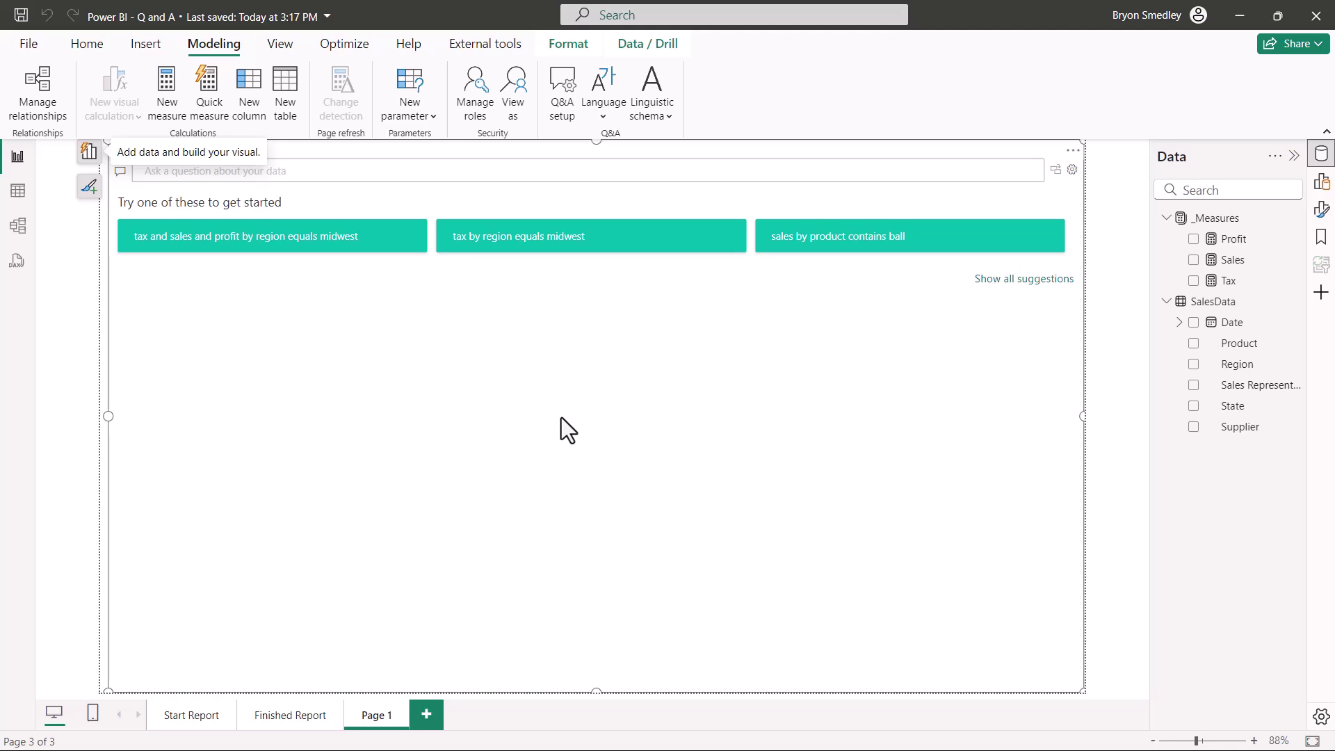
key("Delete")
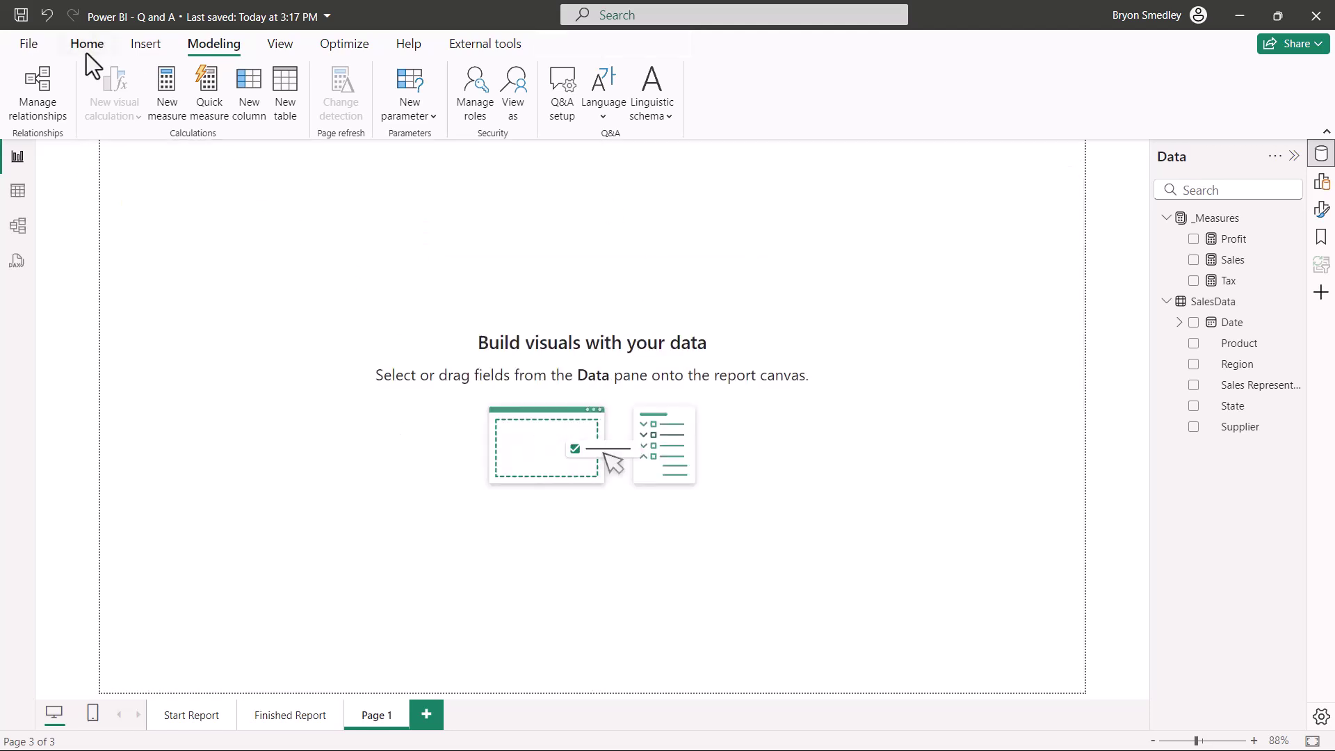
left_click(819, 94)
scroll(781, 329, "down", 5)
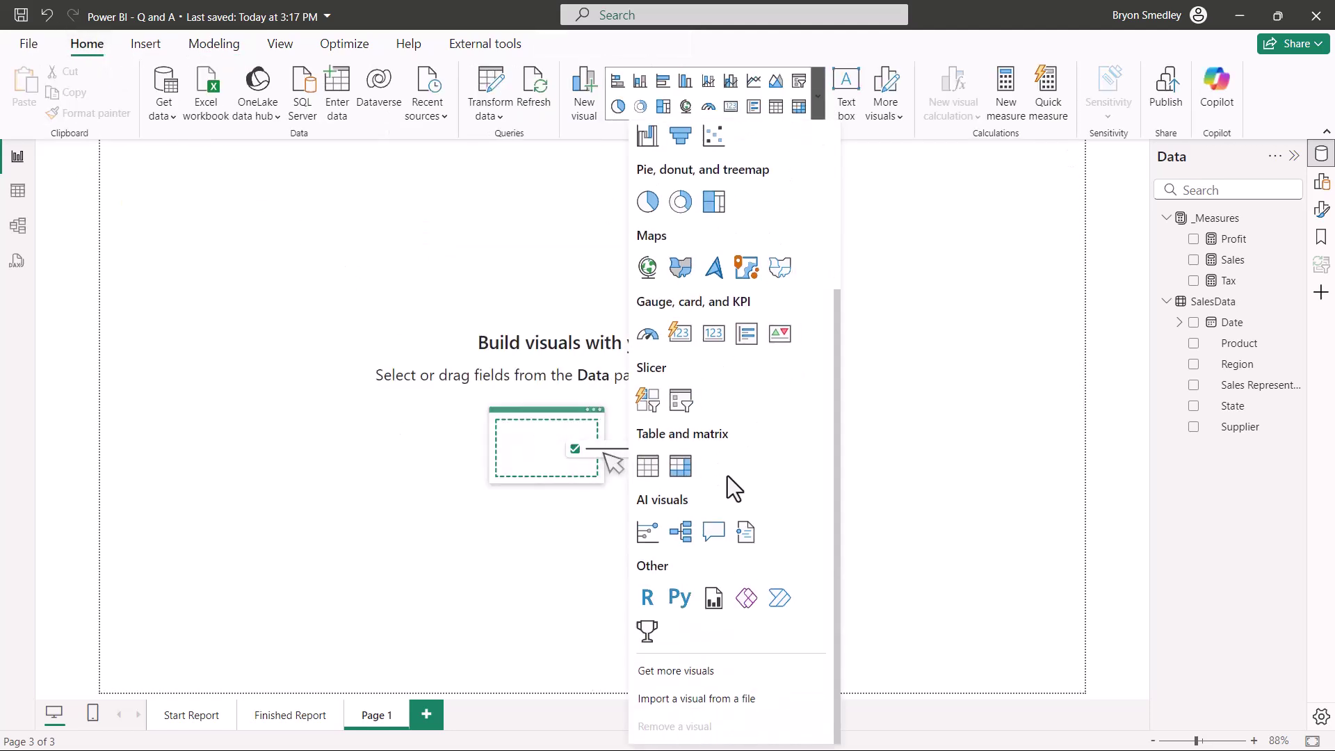
left_click(716, 538)
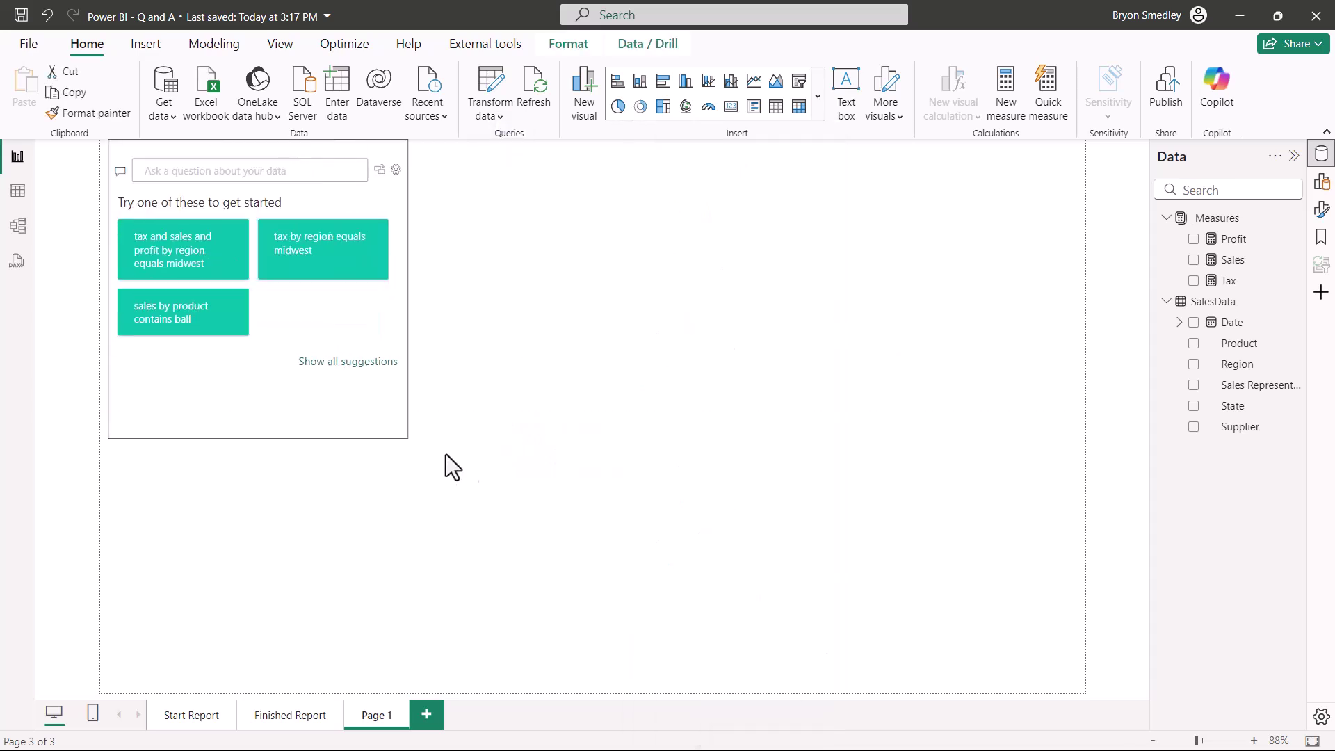
left_click_drag(541, 383, 959, 353)
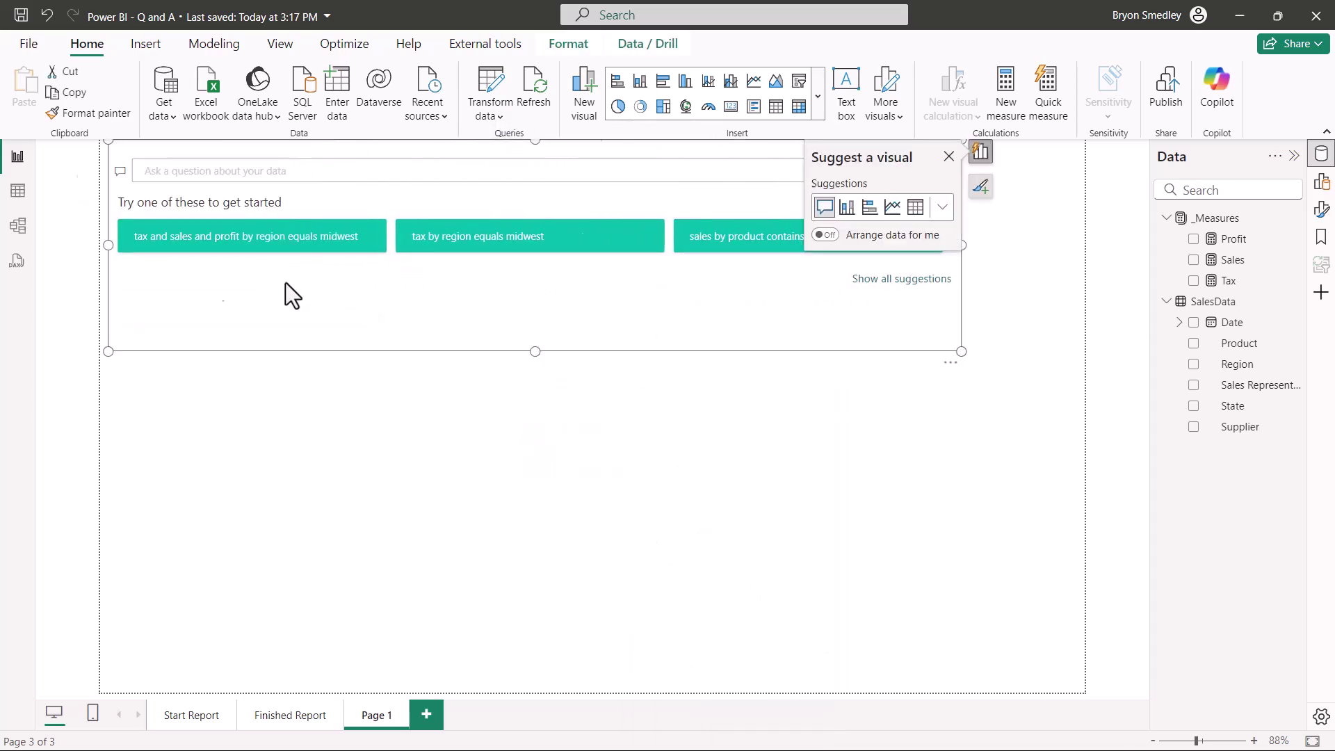
Step: Test the Midwest tax, sales and profit and 'sales by product contains ball' starter questions
left_click(306, 243)
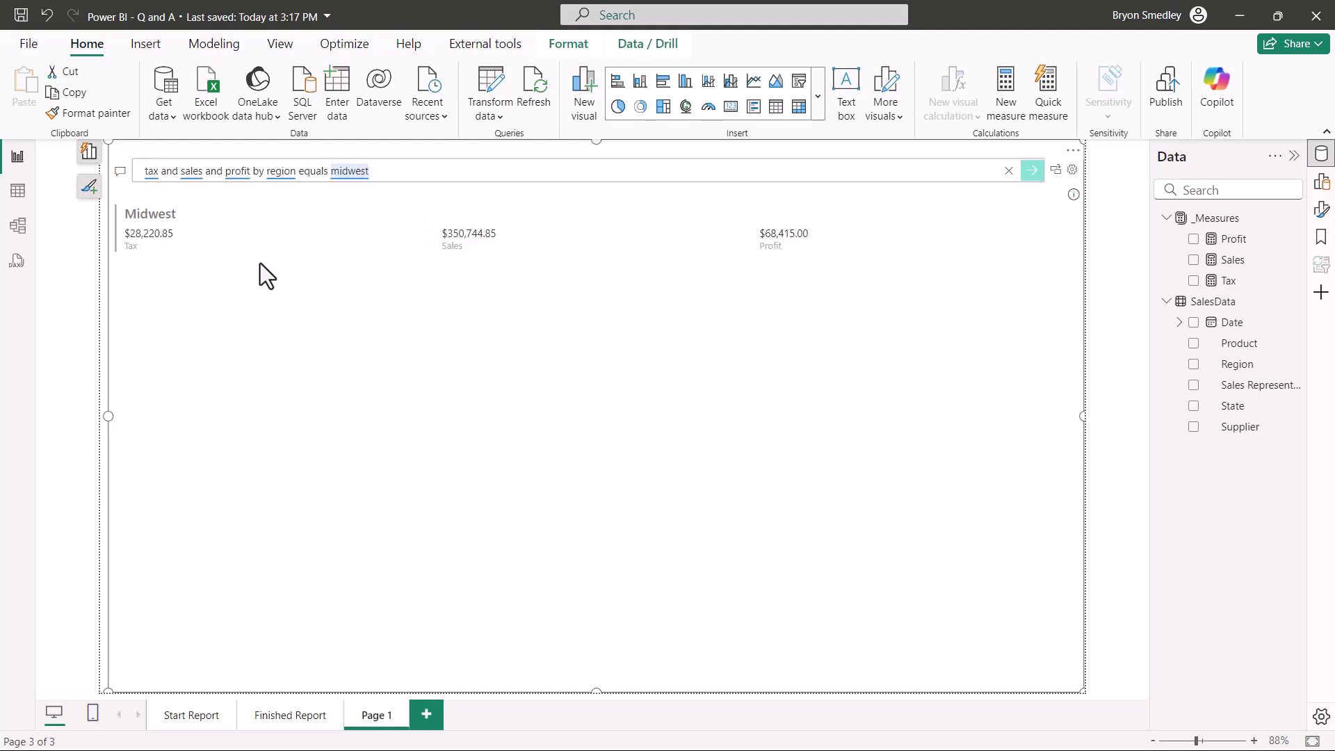
left_click(88, 152)
left_click(906, 258)
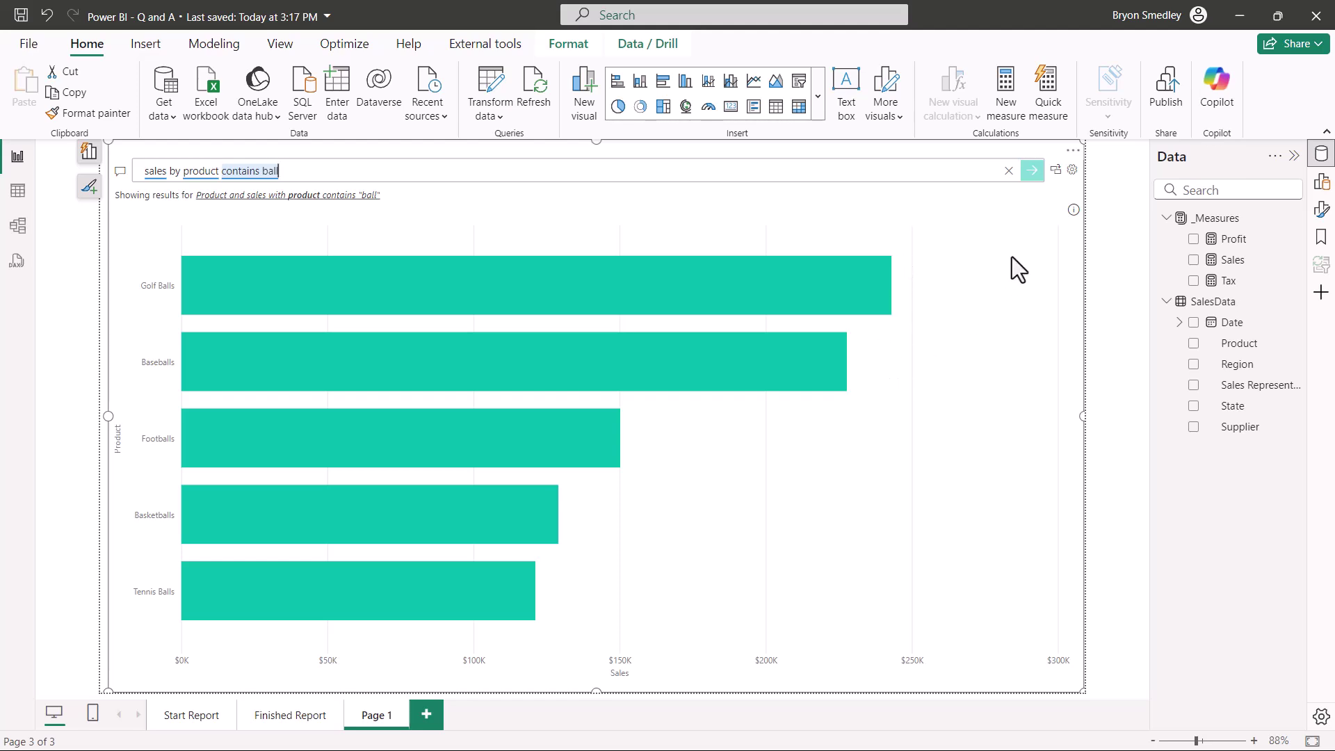
Step: Draft 'sales by tennis balls and golf balls by bar chart' on Suggest questions without adding it
left_click(1070, 171)
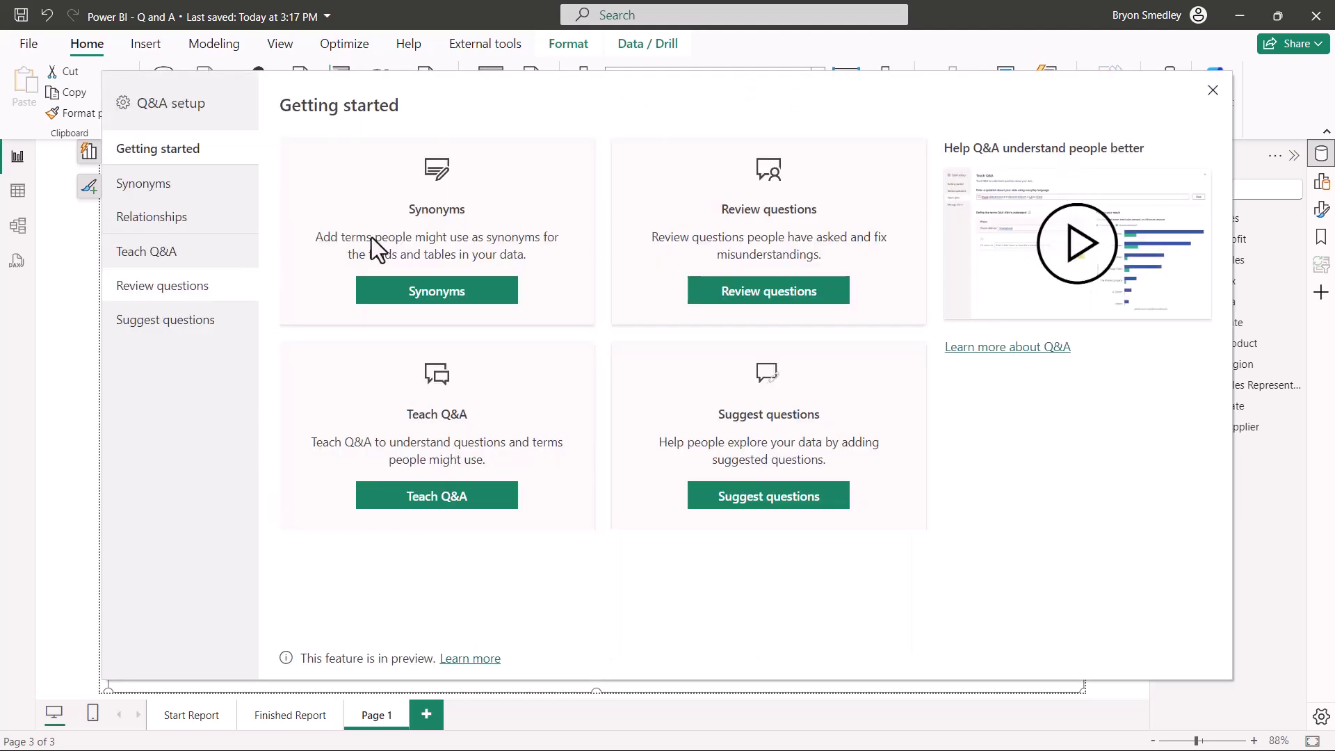
left_click(171, 323)
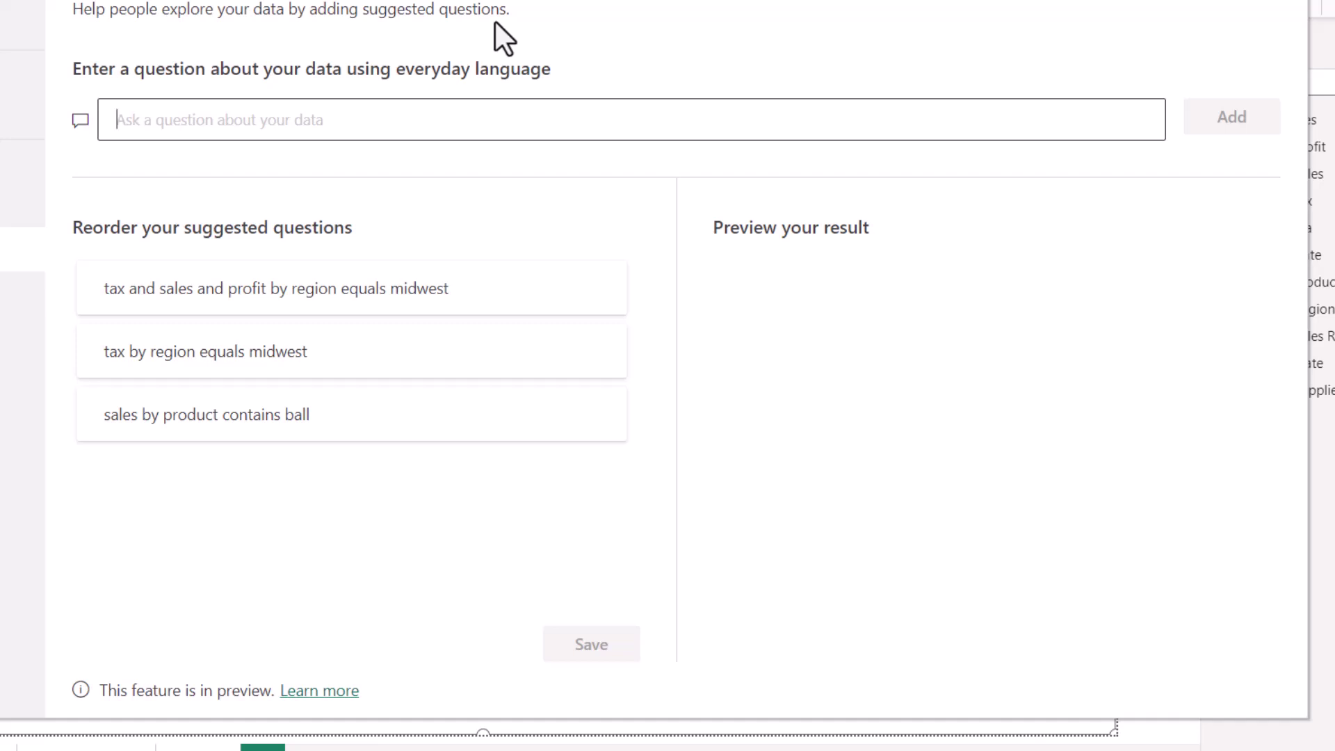
type("sales")
key("Return")
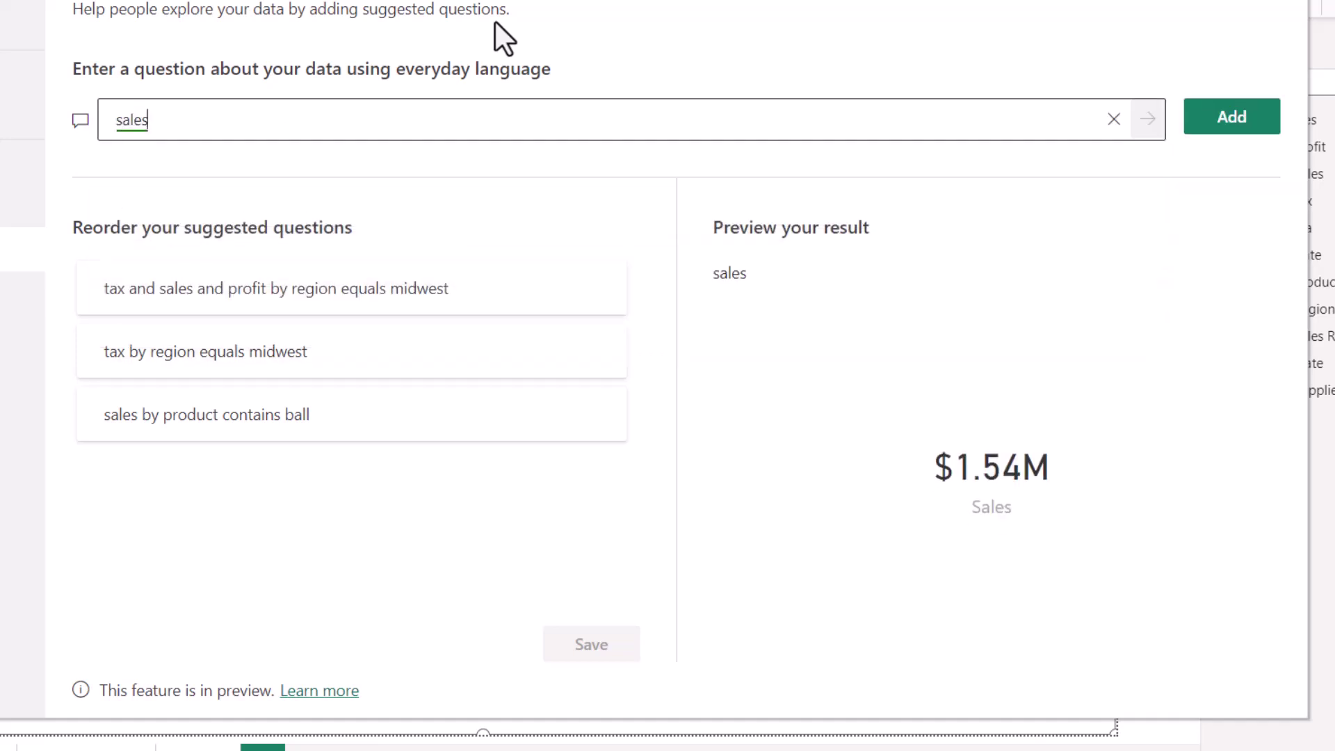
type("by tenni")
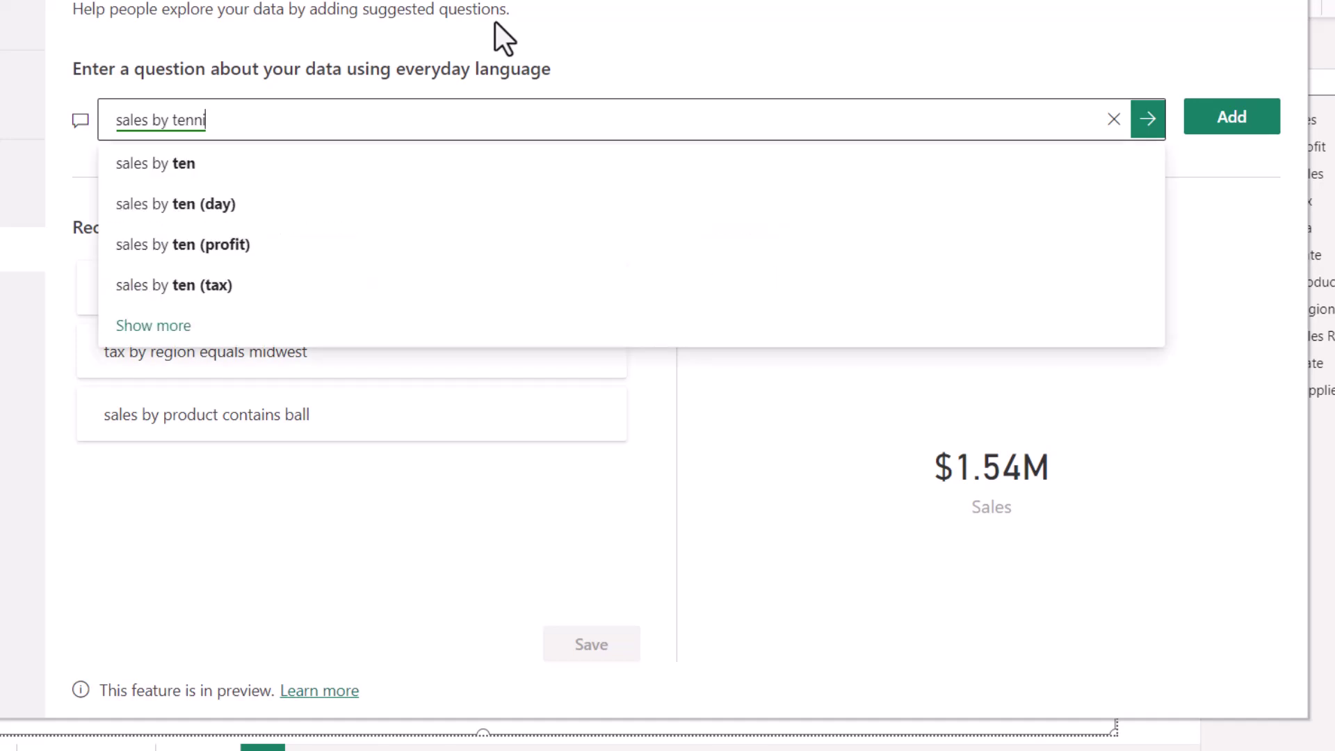
type("s balls by b")
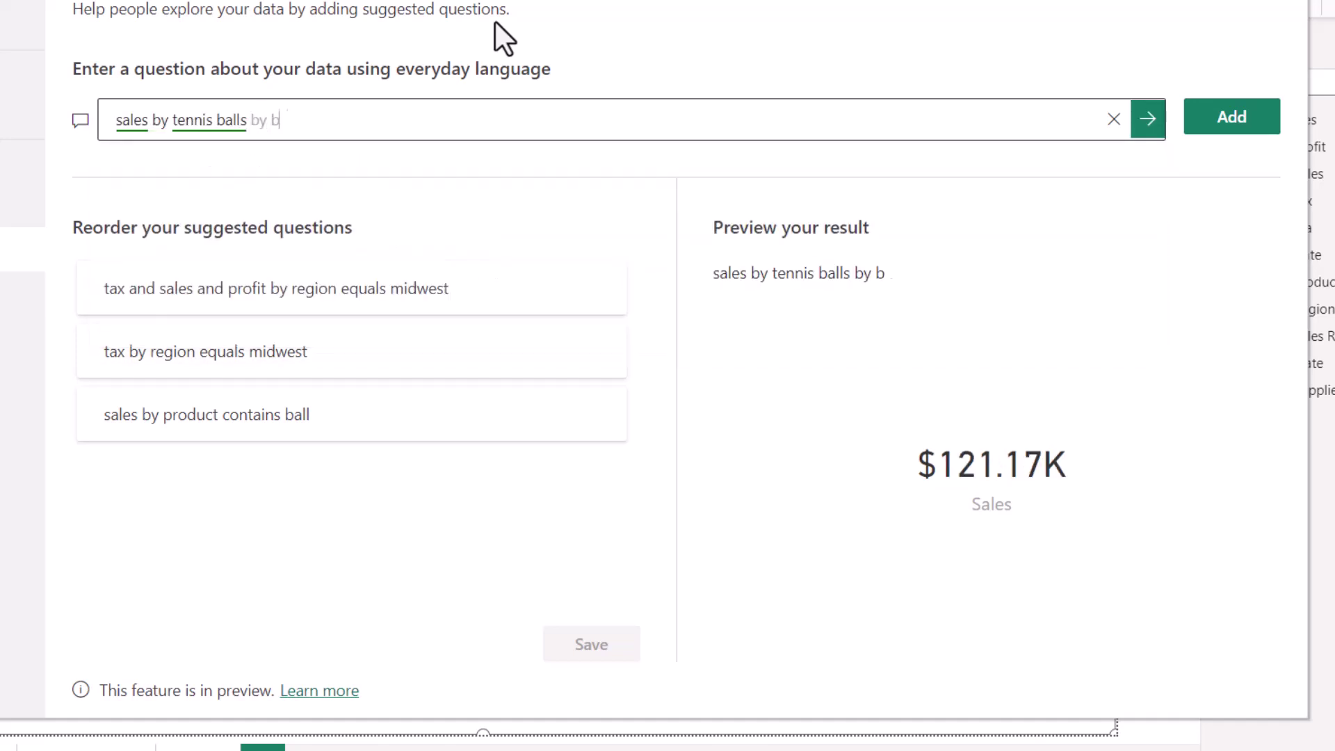
type("ar chart")
key("Return")
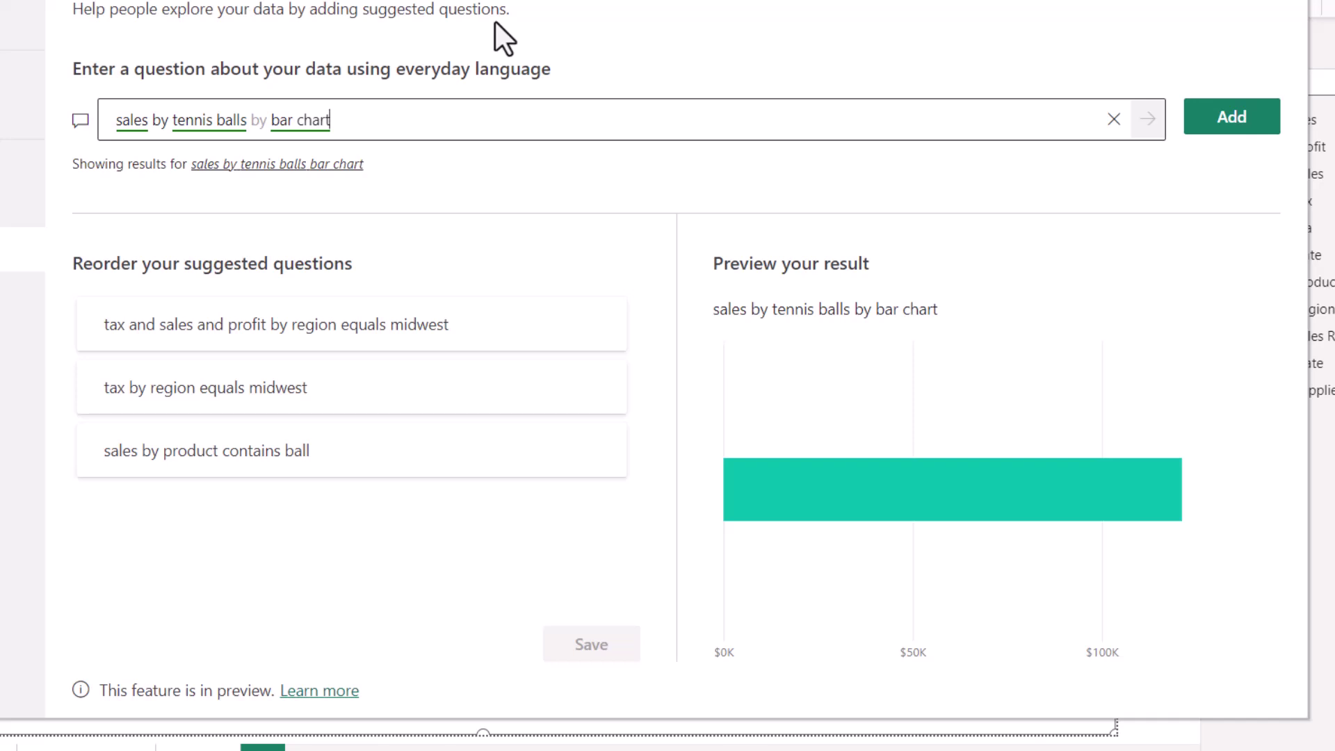
left_click(253, 124)
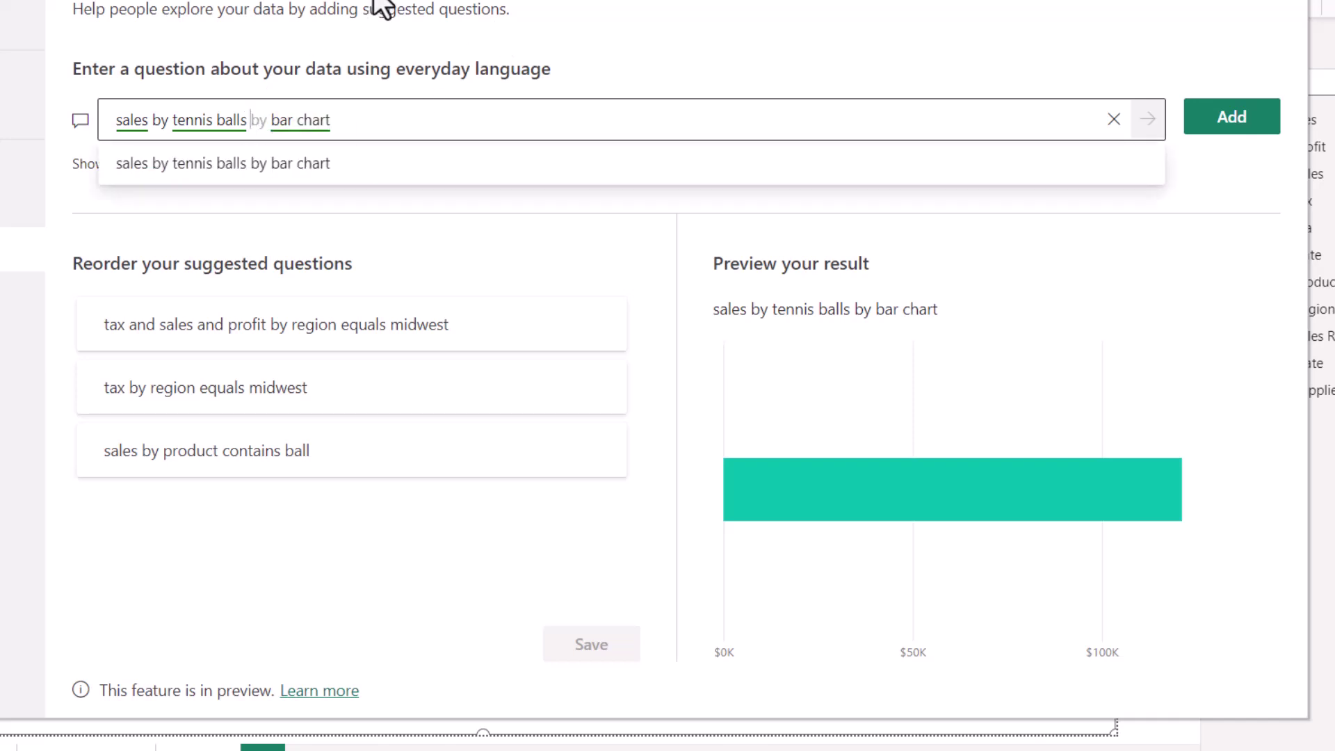
type("and golf ba")
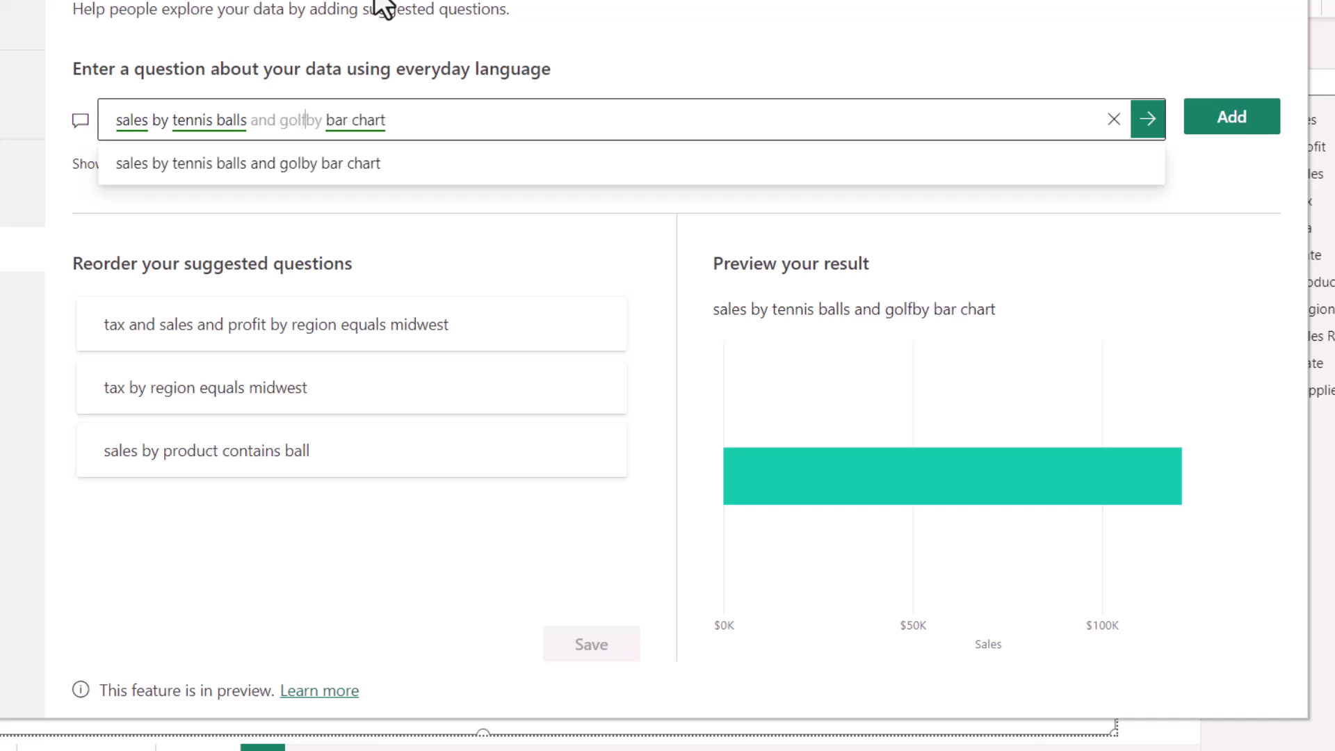
type("lls")
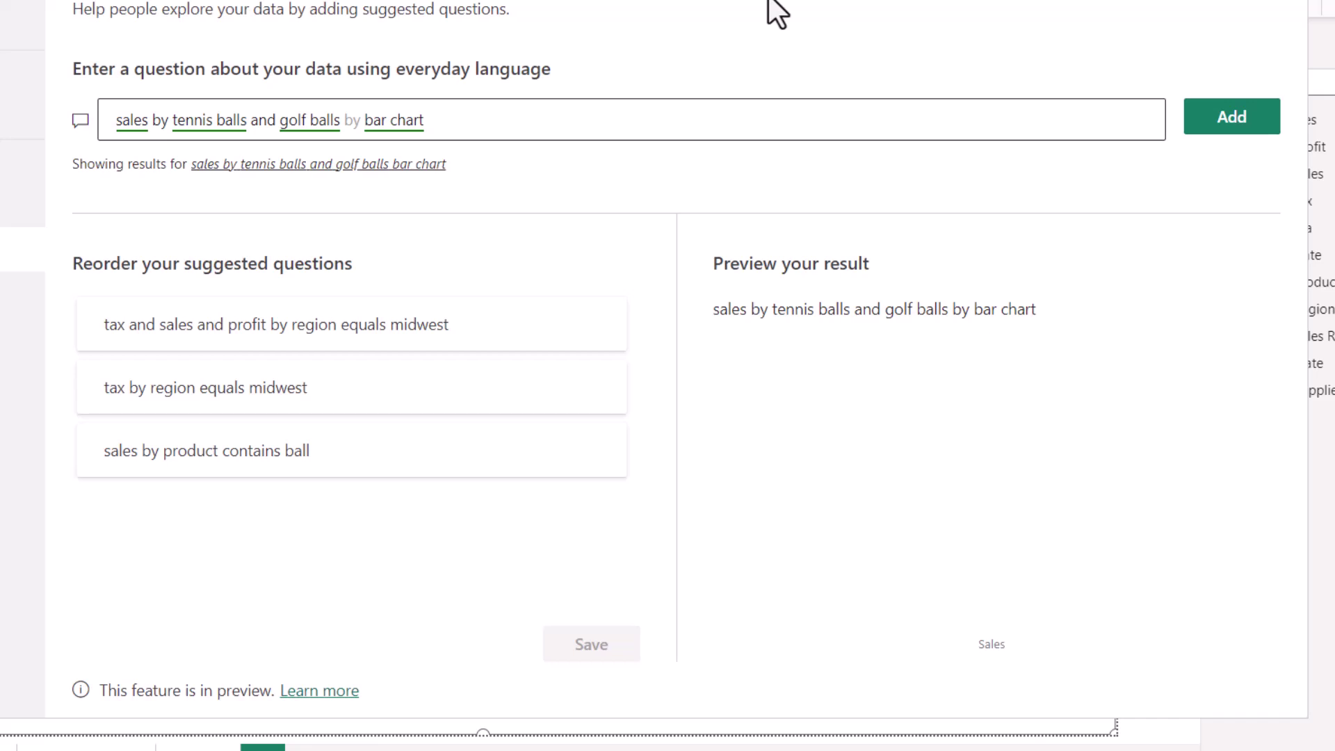
Step: Close Q&A setup and go to the Finished Report page
key("Escape")
left_click(296, 716)
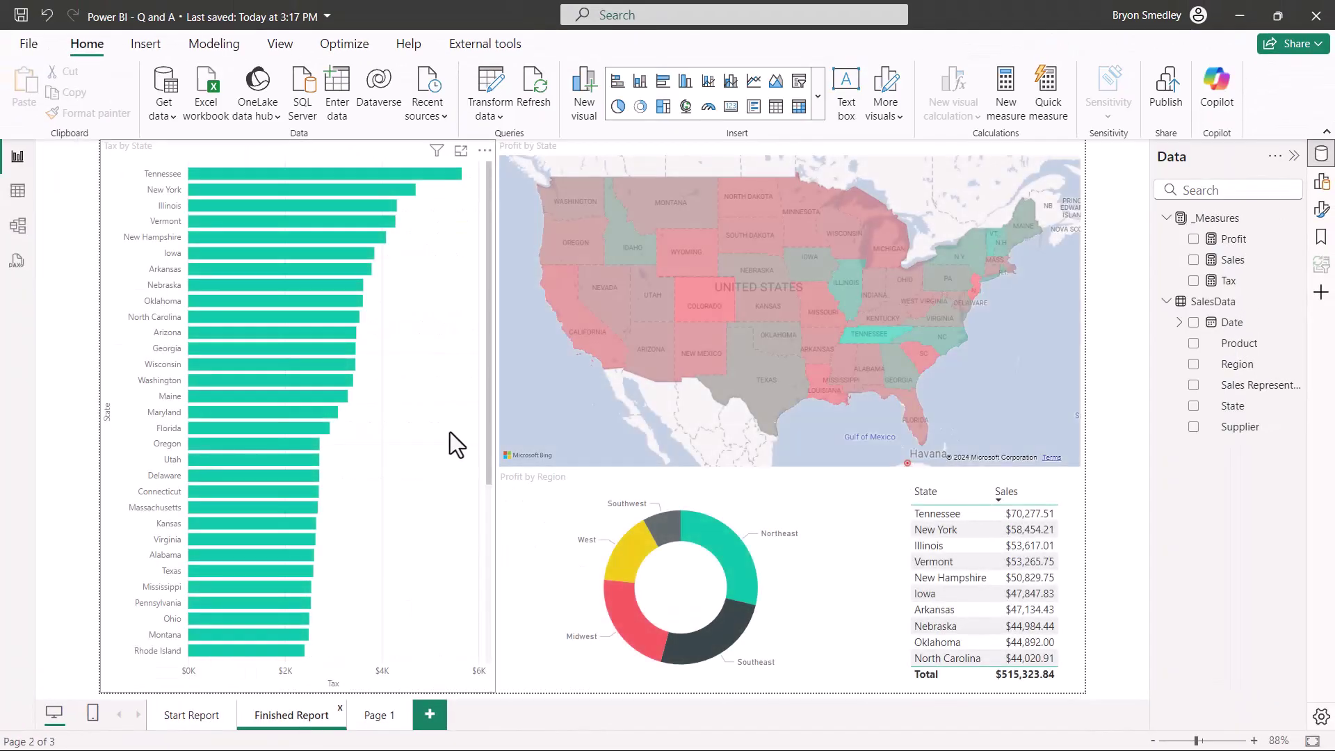